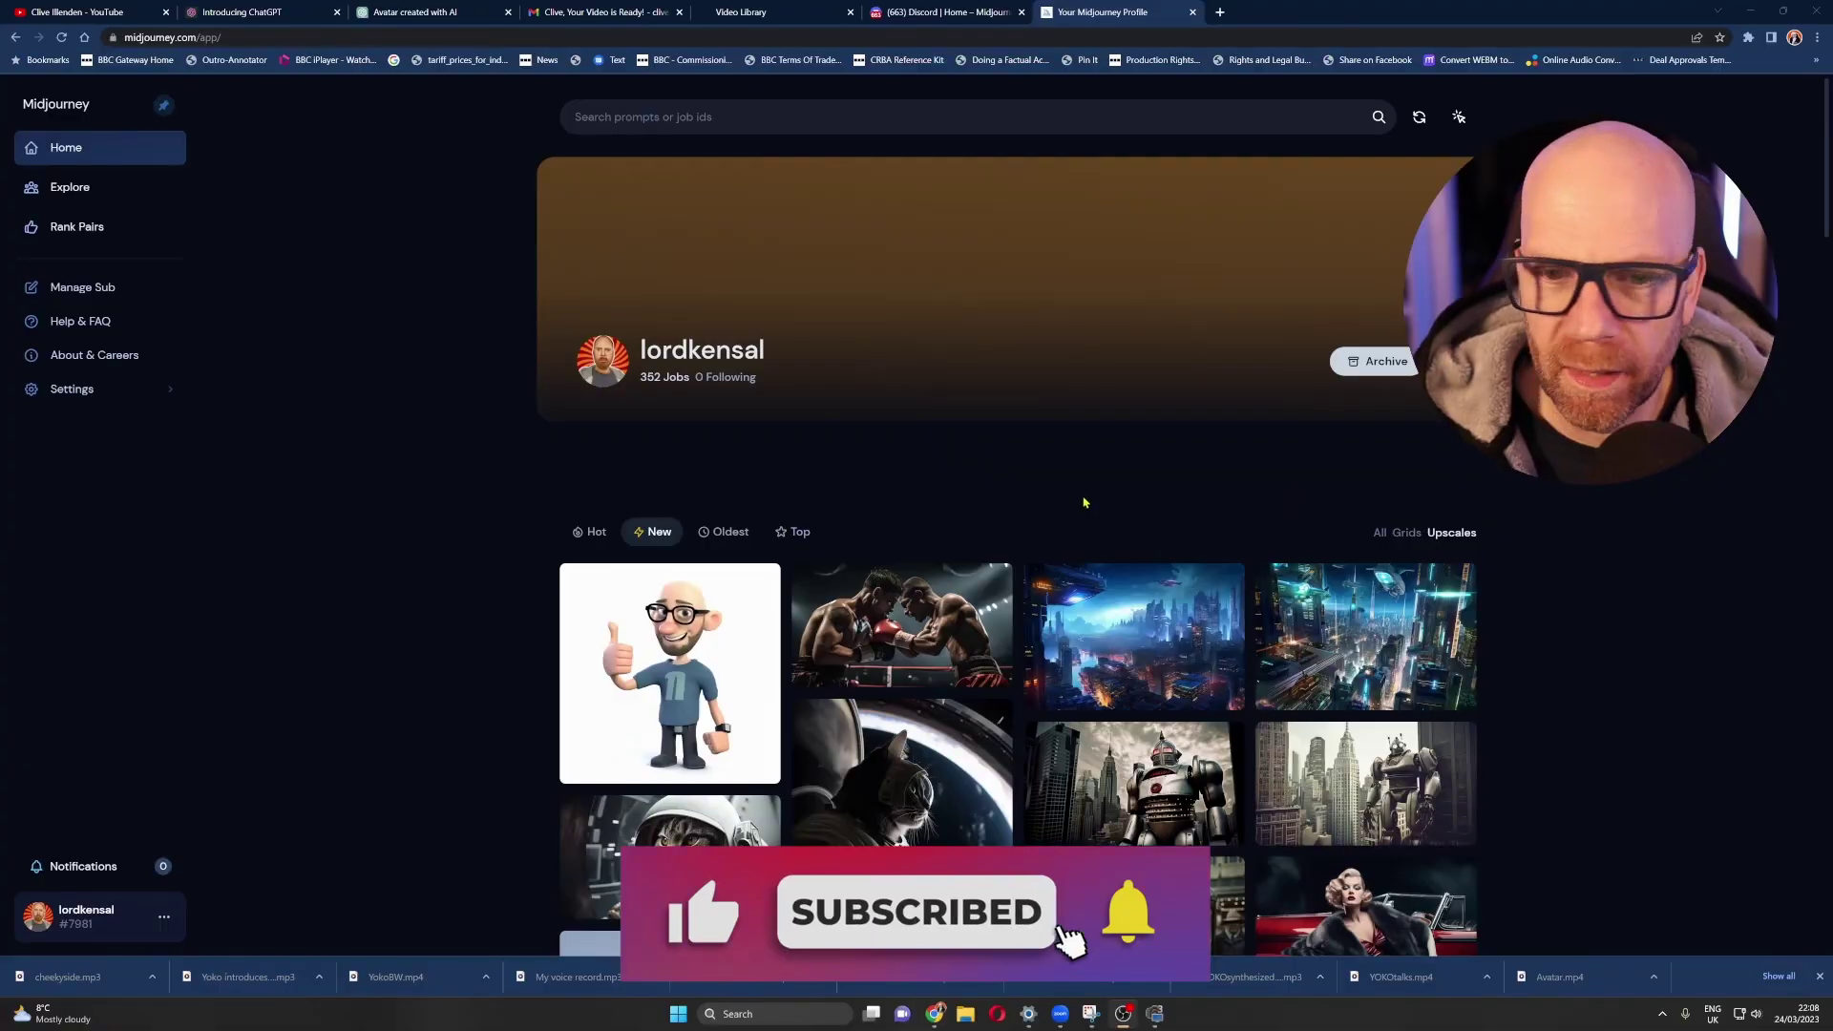
- Scroll the Midjourney profile gallery and preview the grey bald portrait full size
scroll(1069, 496, "down", 2)
scroll(1064, 492, "down", 6)
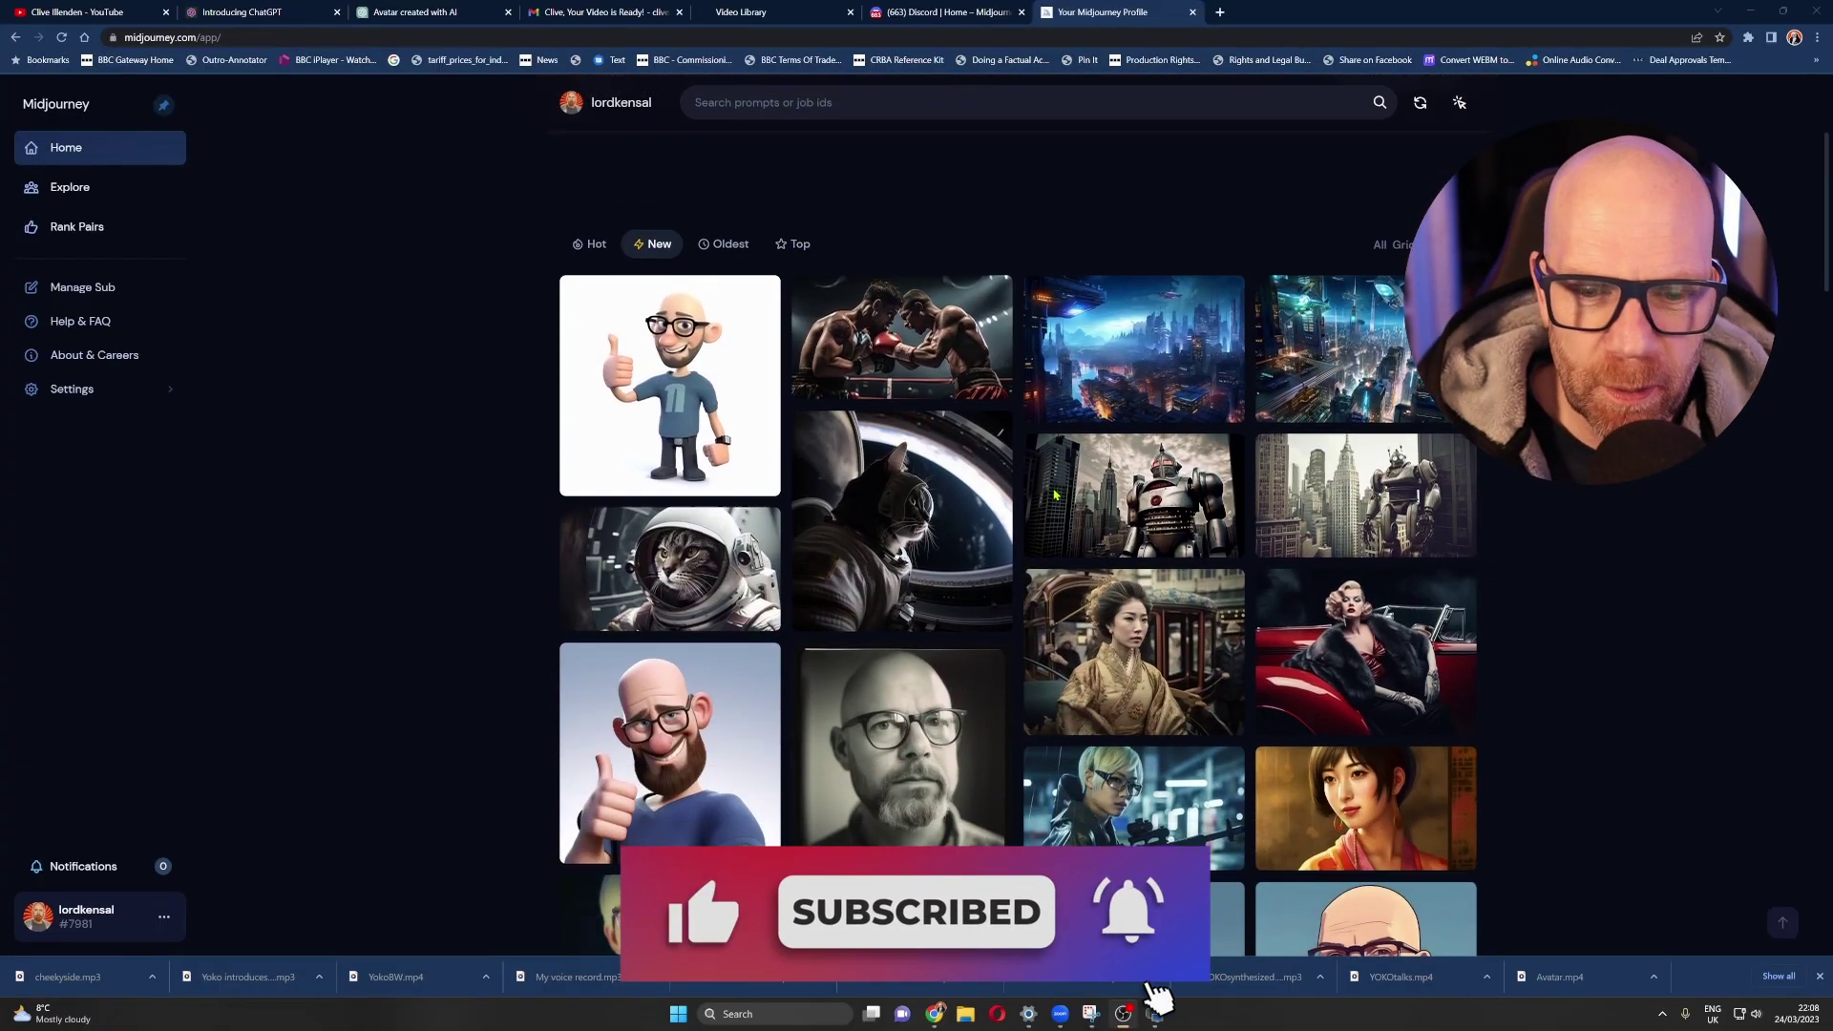
scroll(1301, 372, "up", 3)
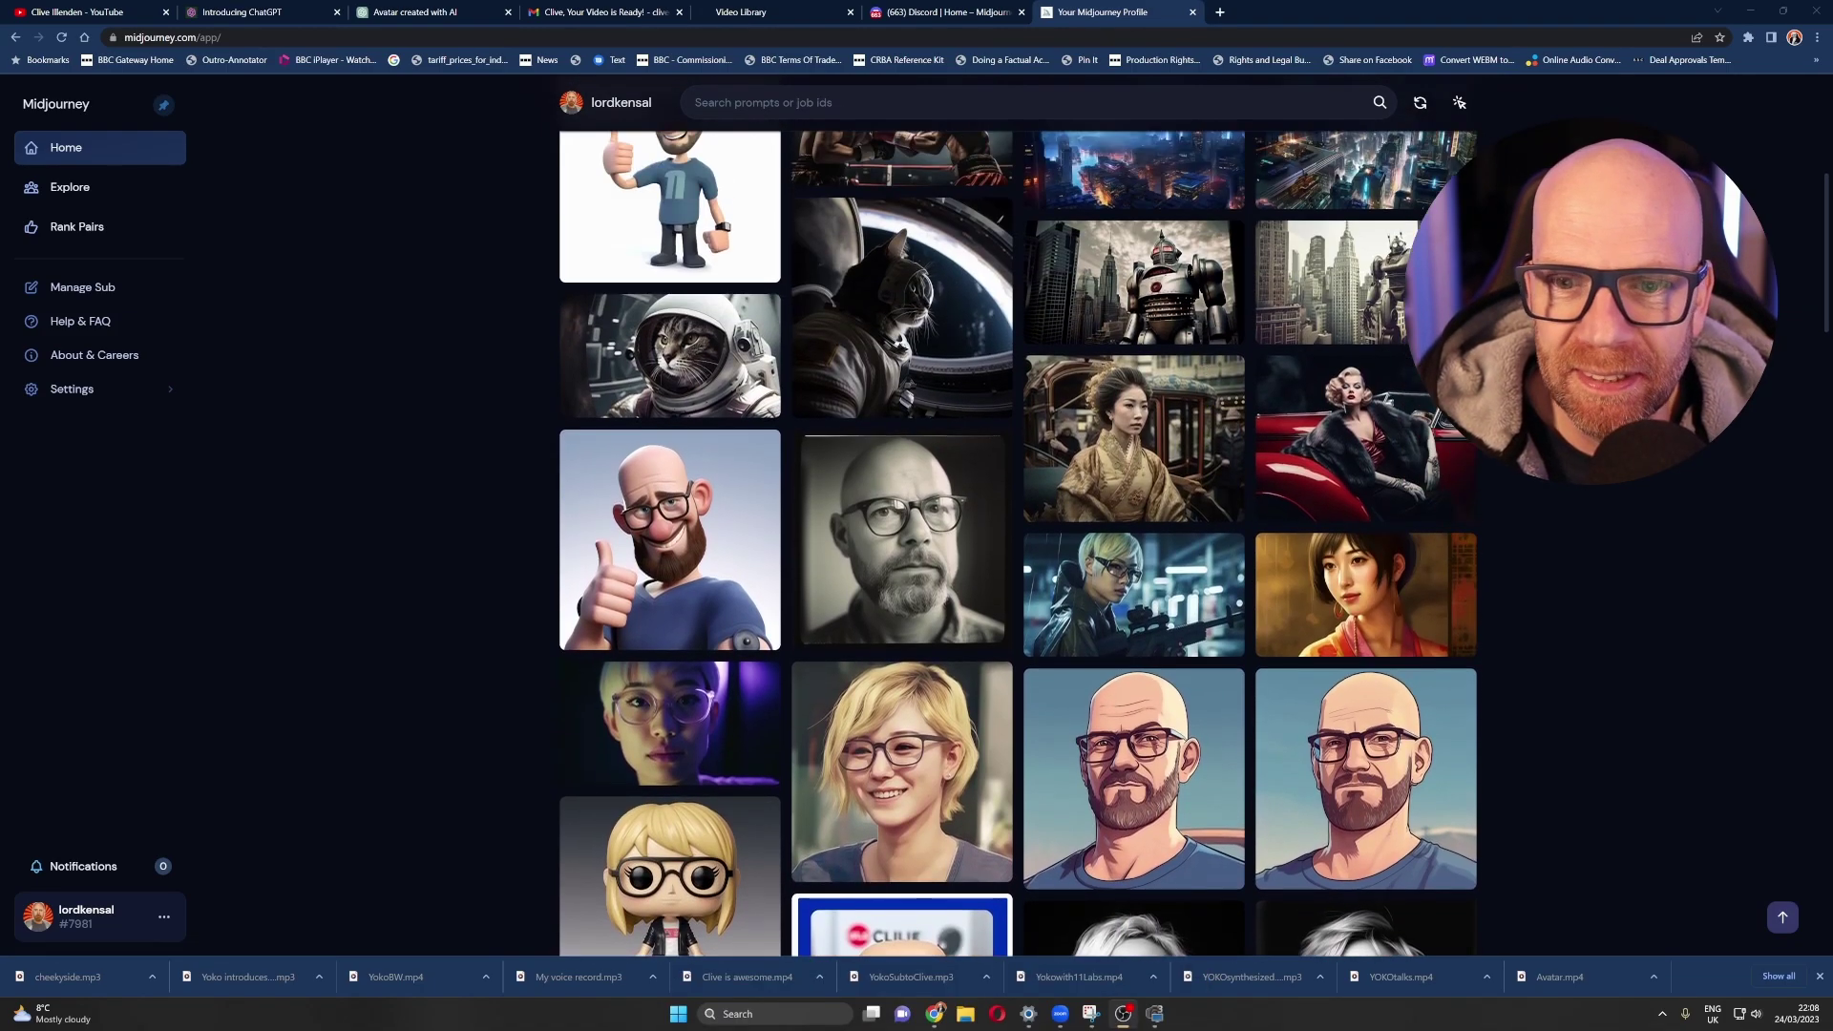
scroll(1317, 535, "down", 1)
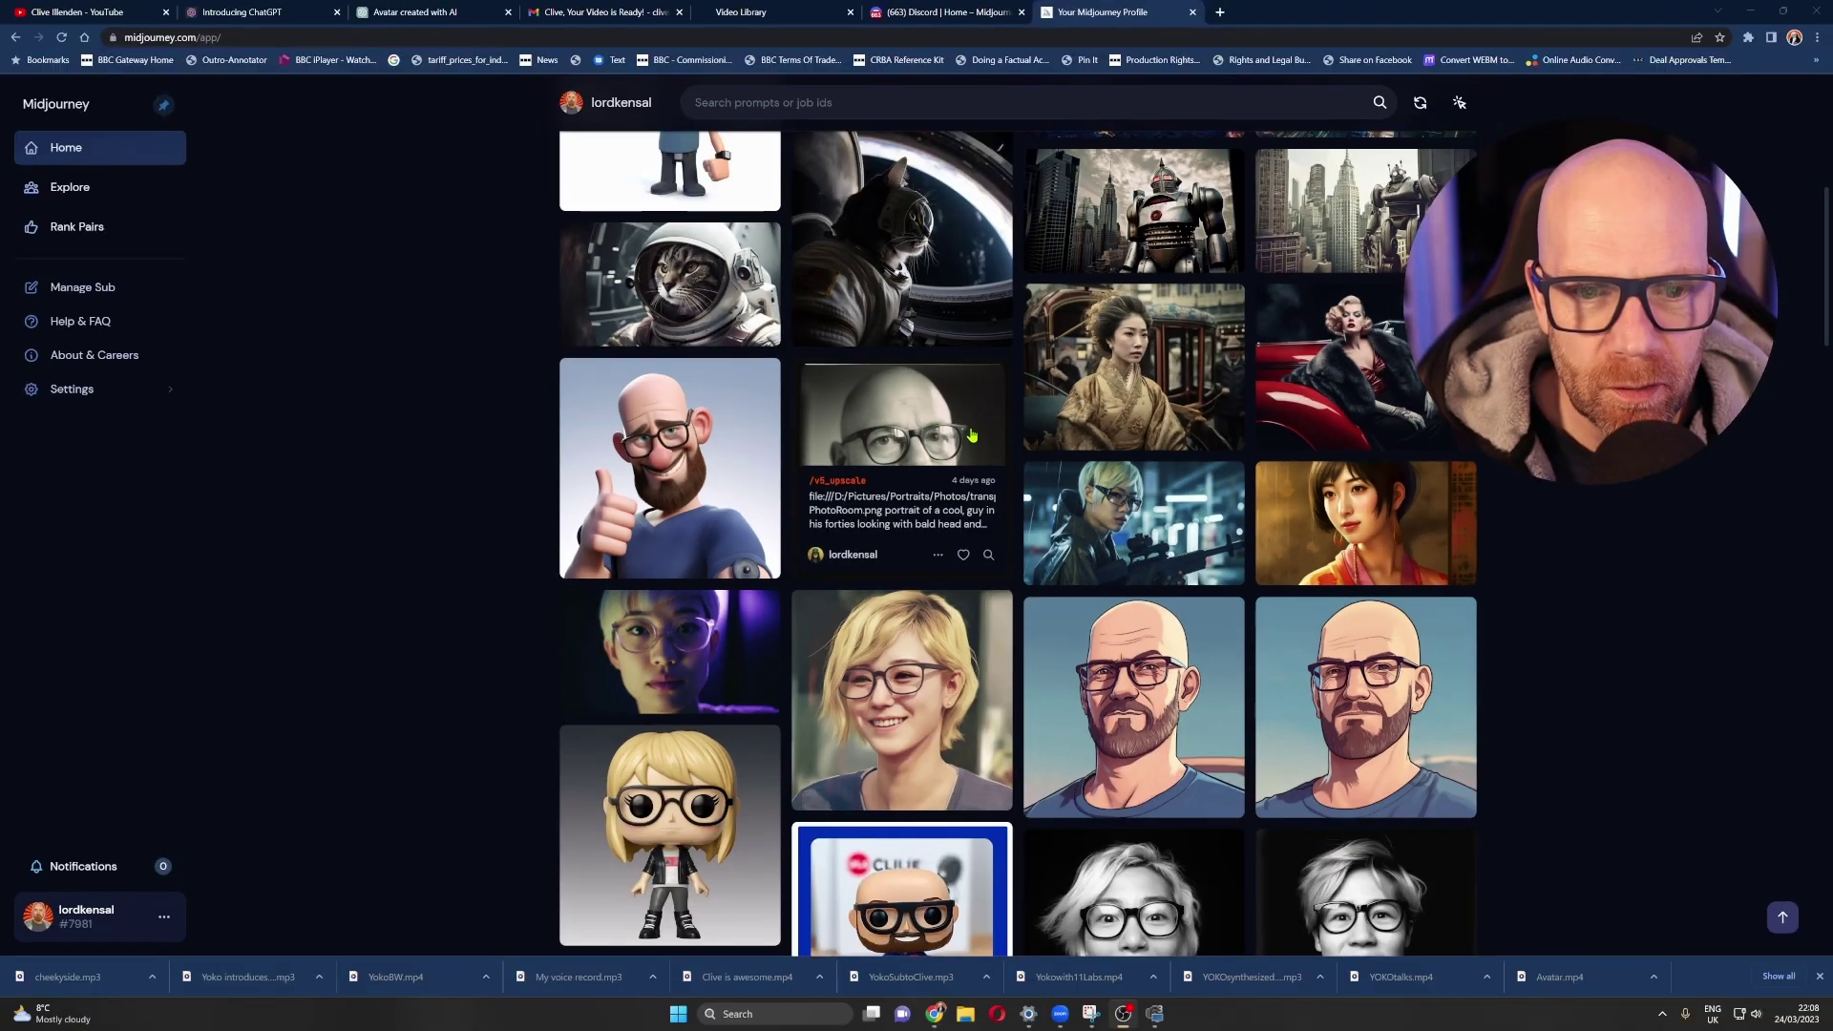
left_click(968, 418)
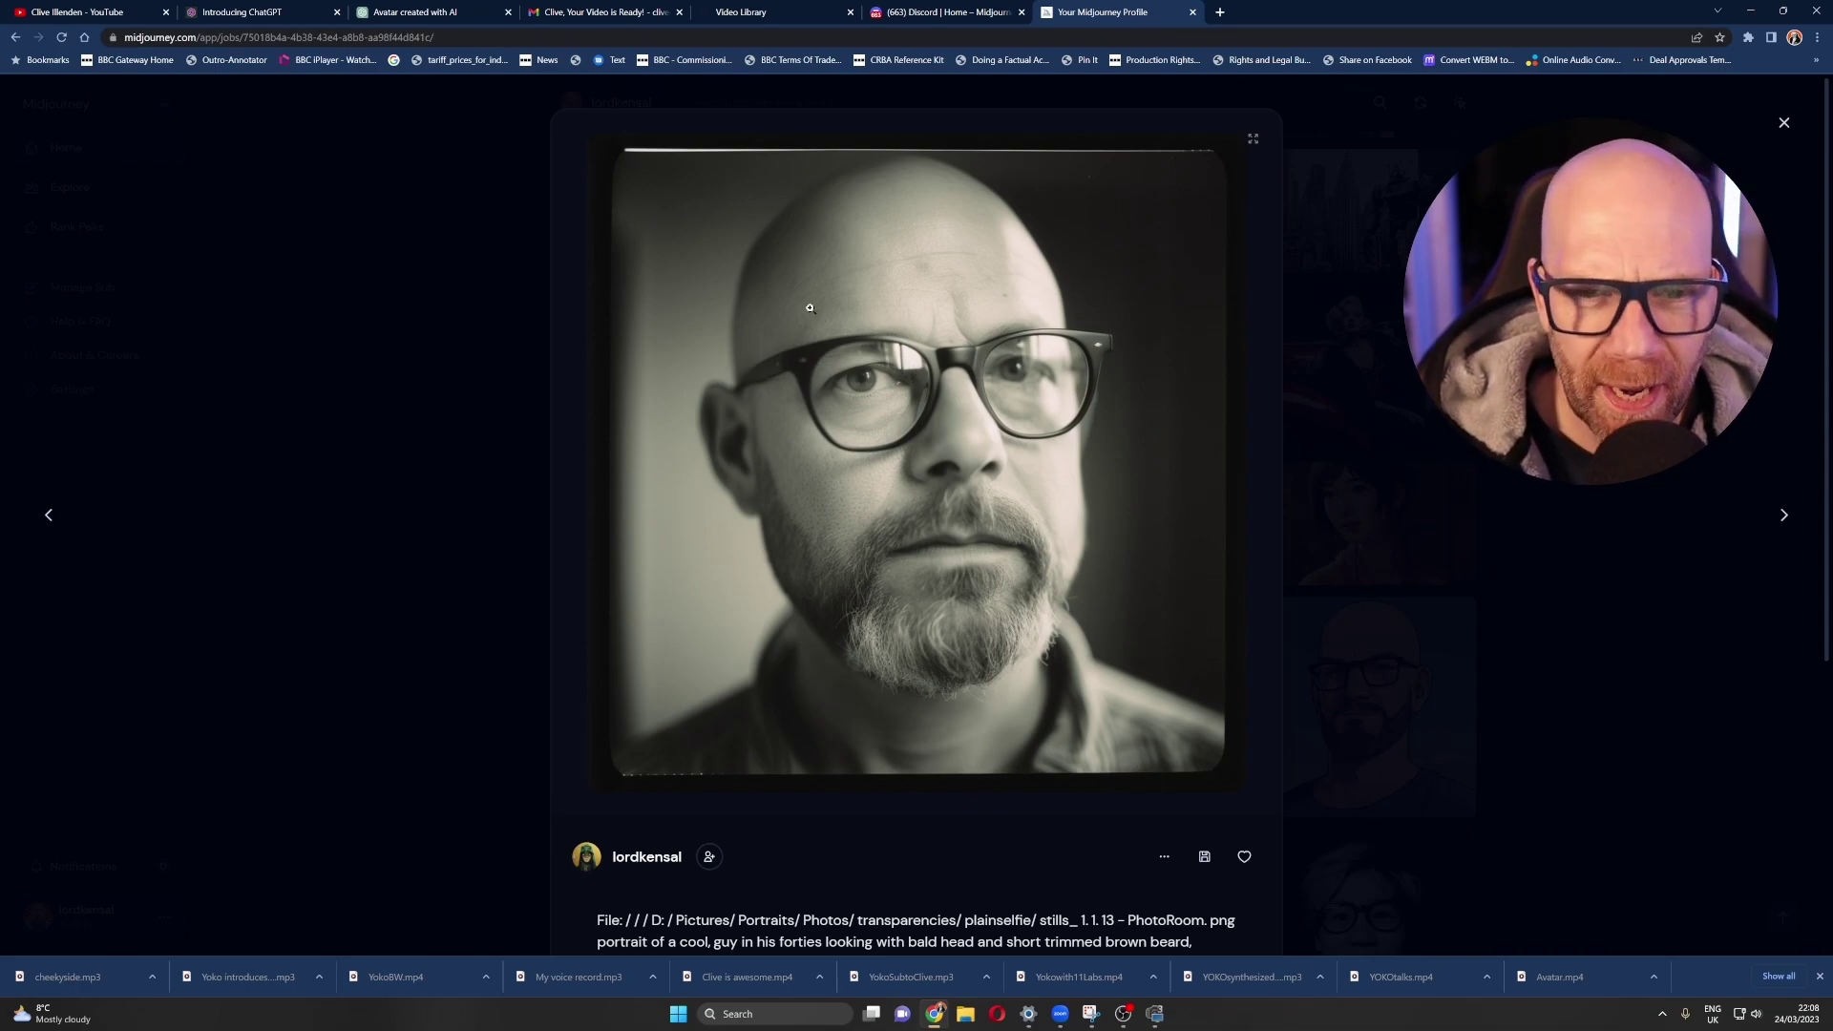
key("Escape")
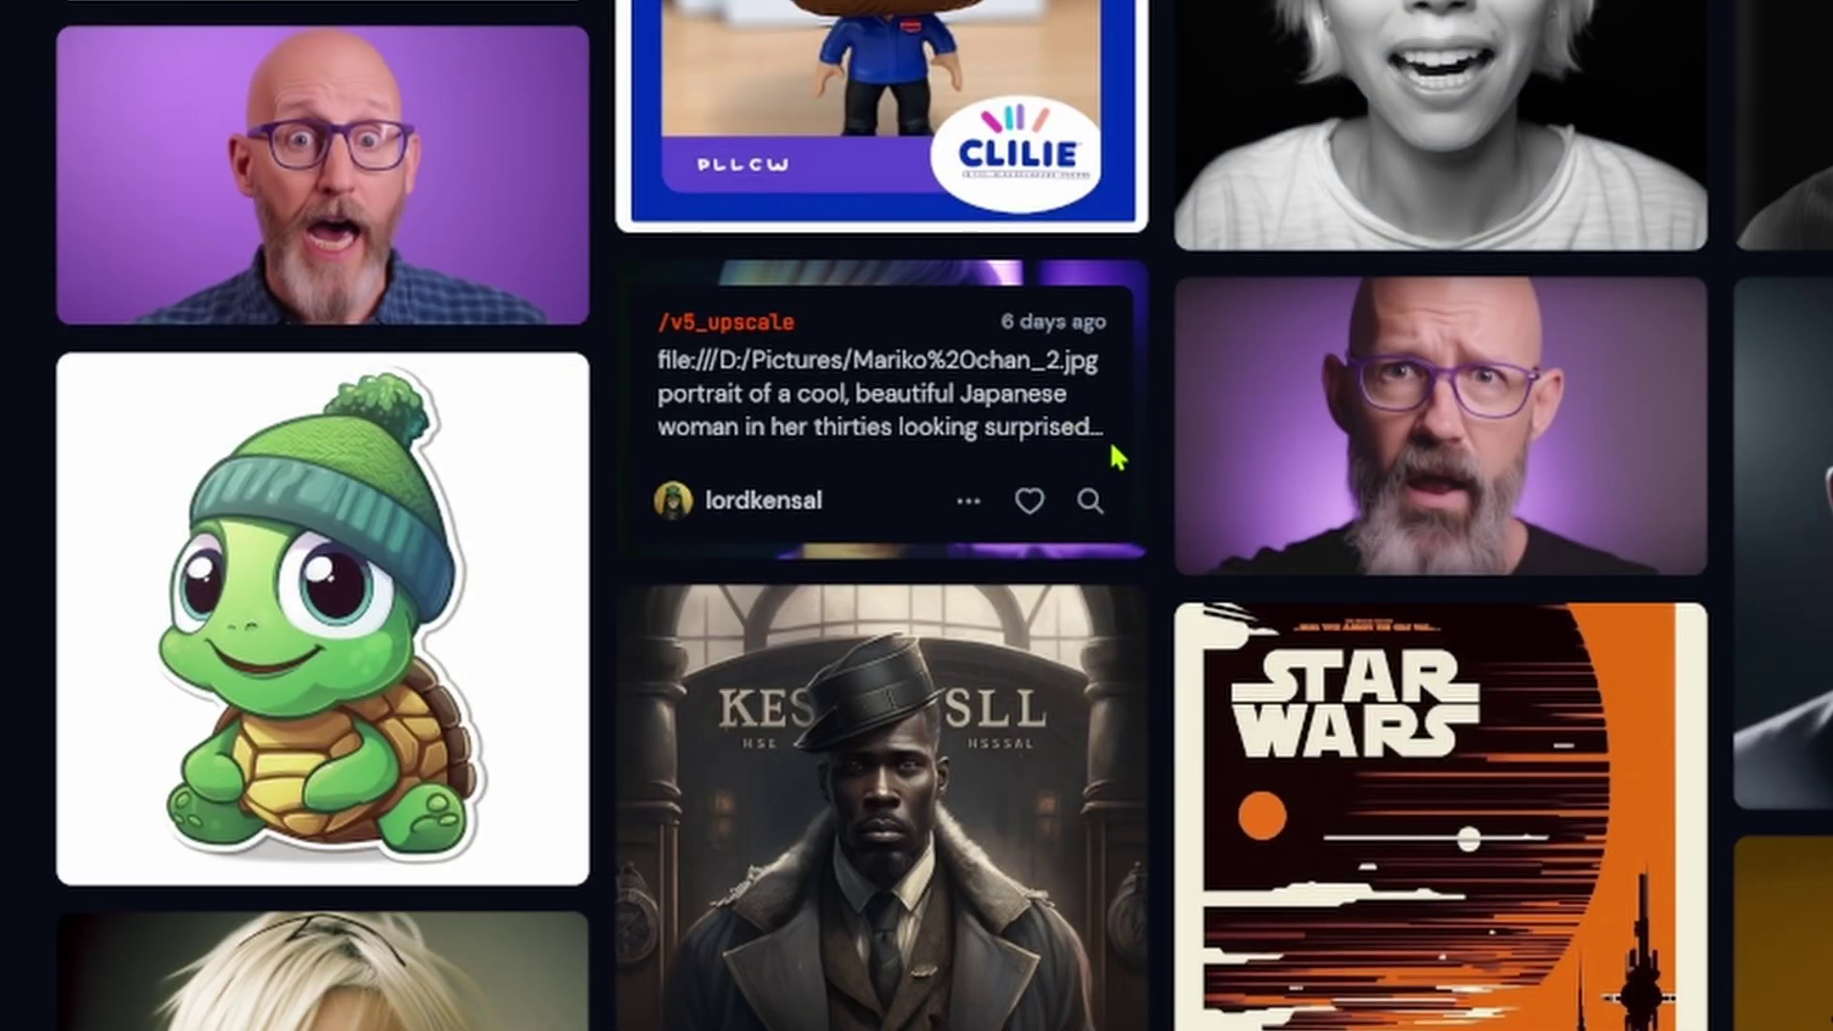
- Copy the surprised Japanese woman portrait's prompt and move over to the Discord tab
triple_click(1099, 429)
left_click(968, 501)
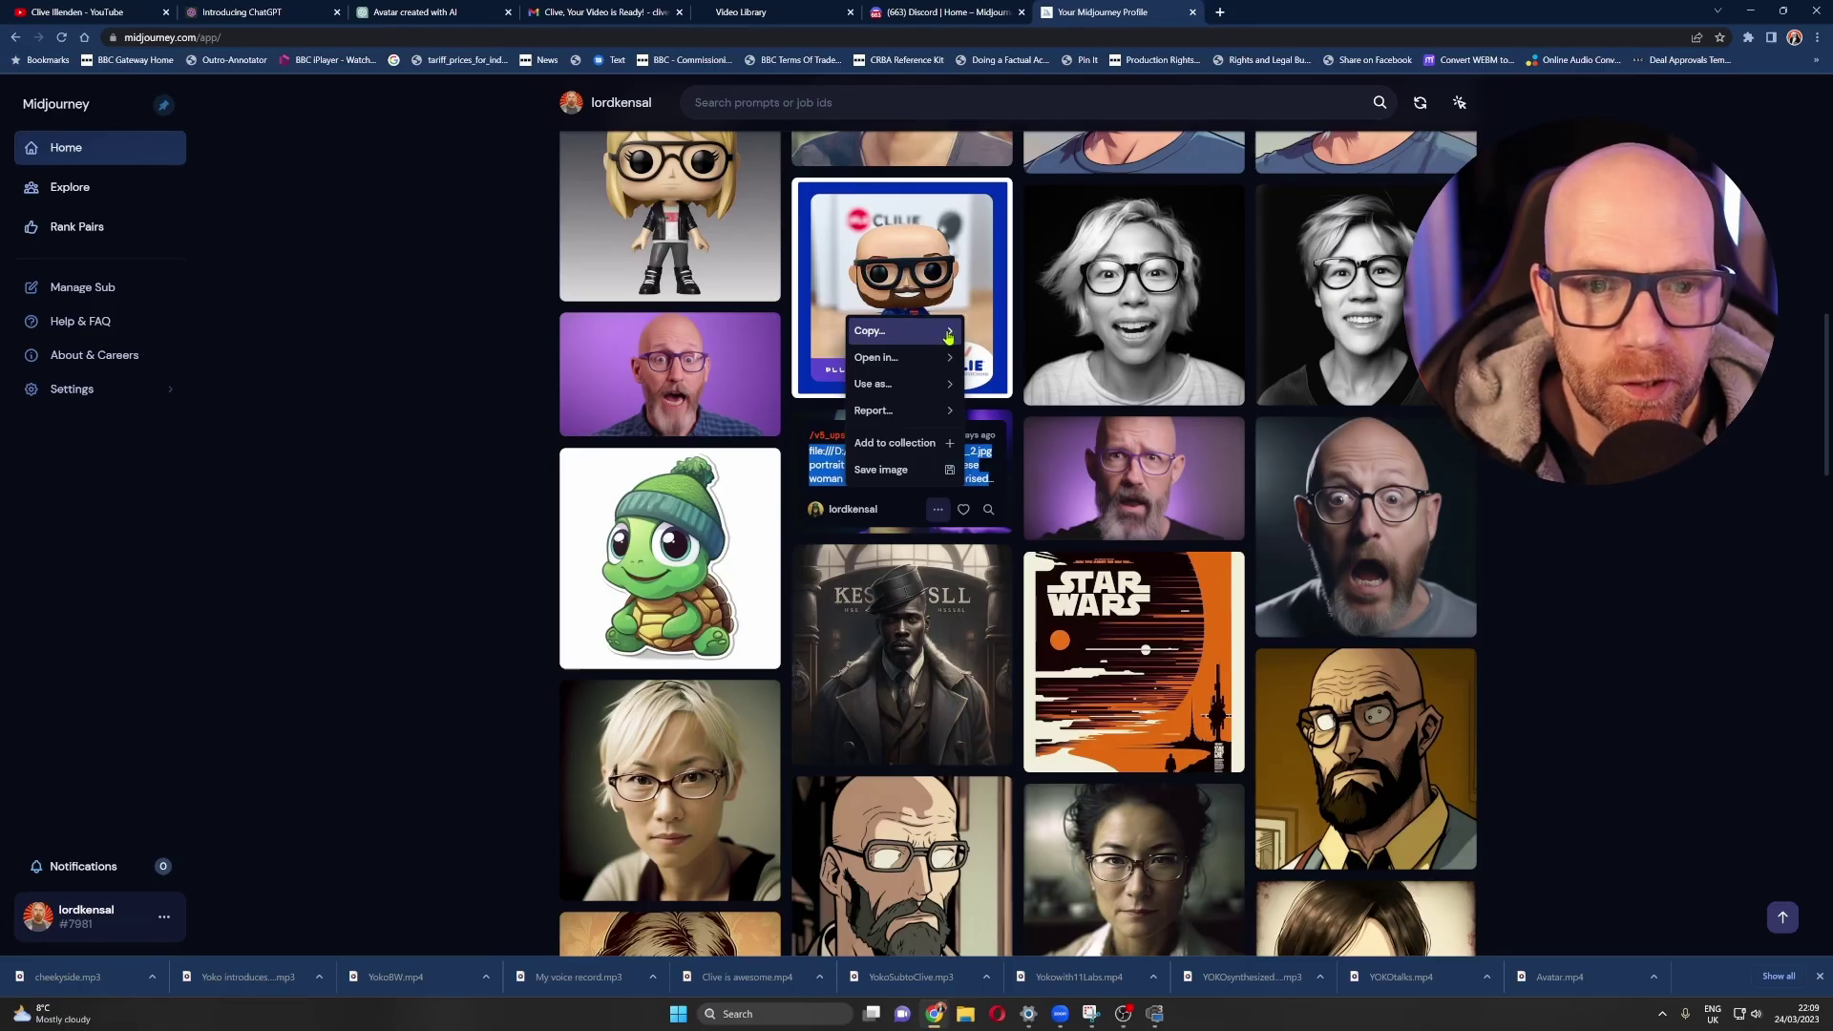
mouse_move(950, 339)
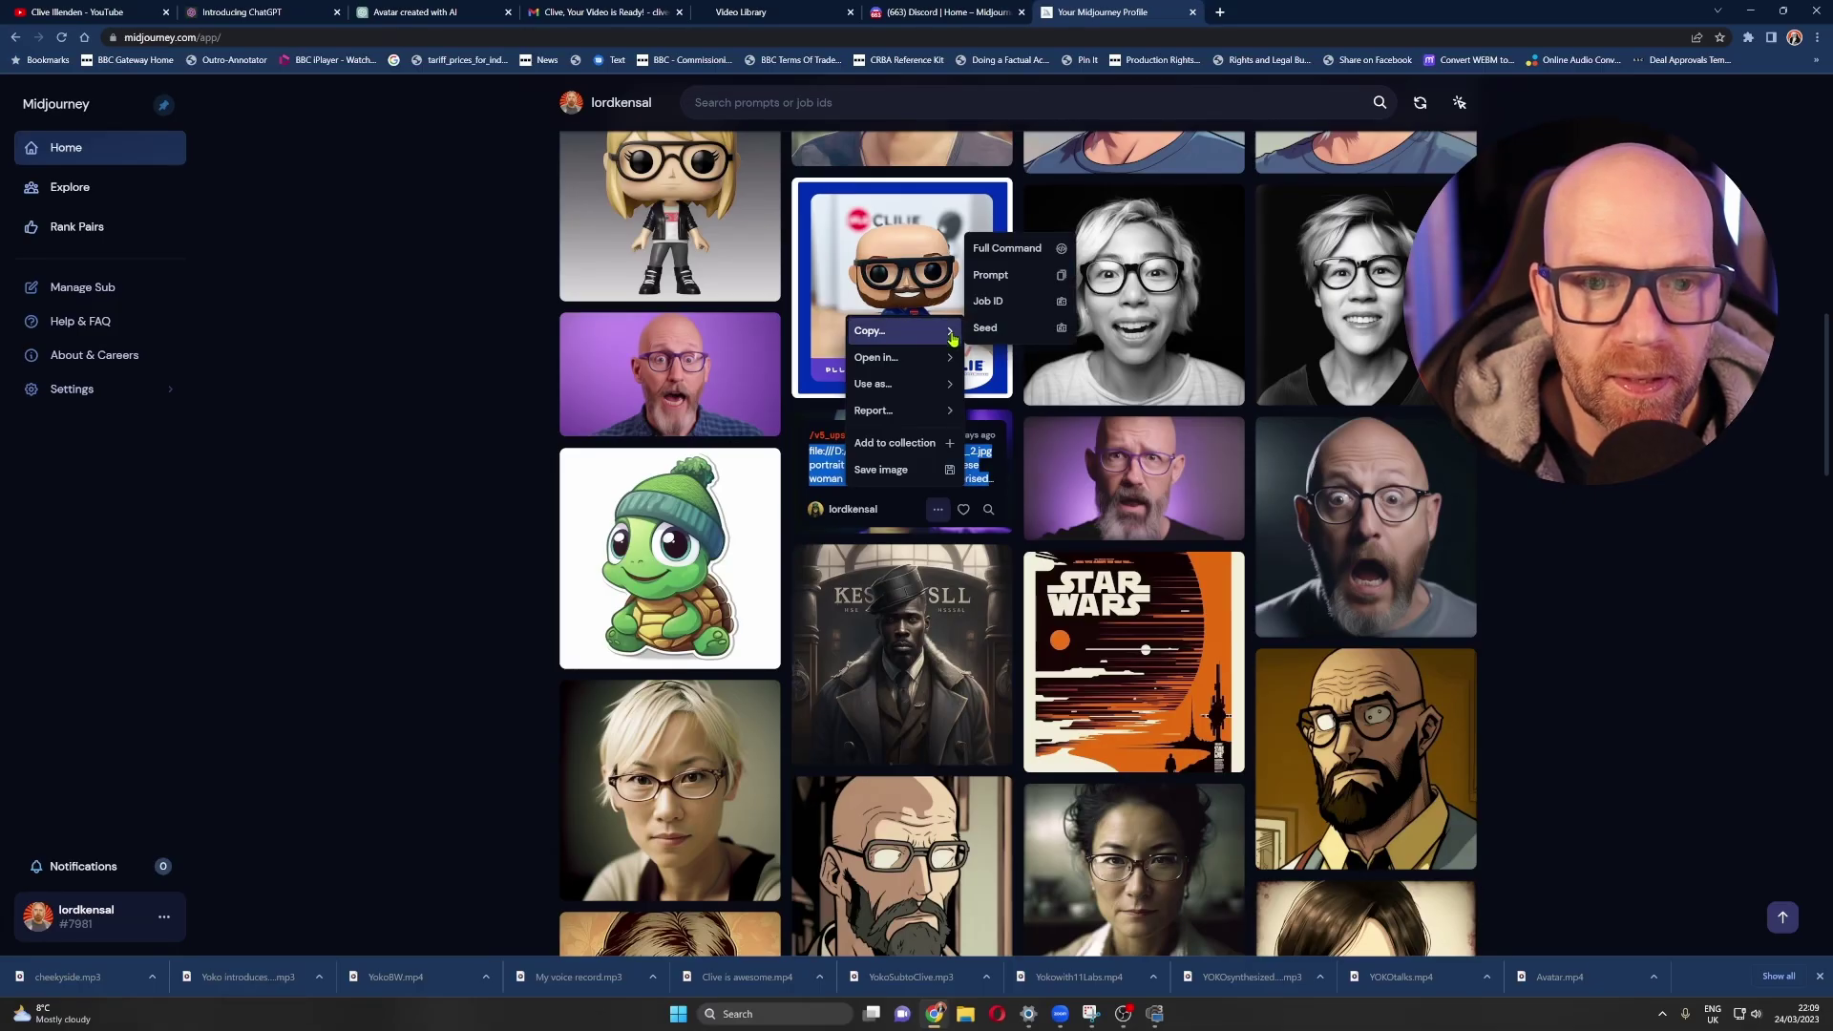
left_click(1019, 277)
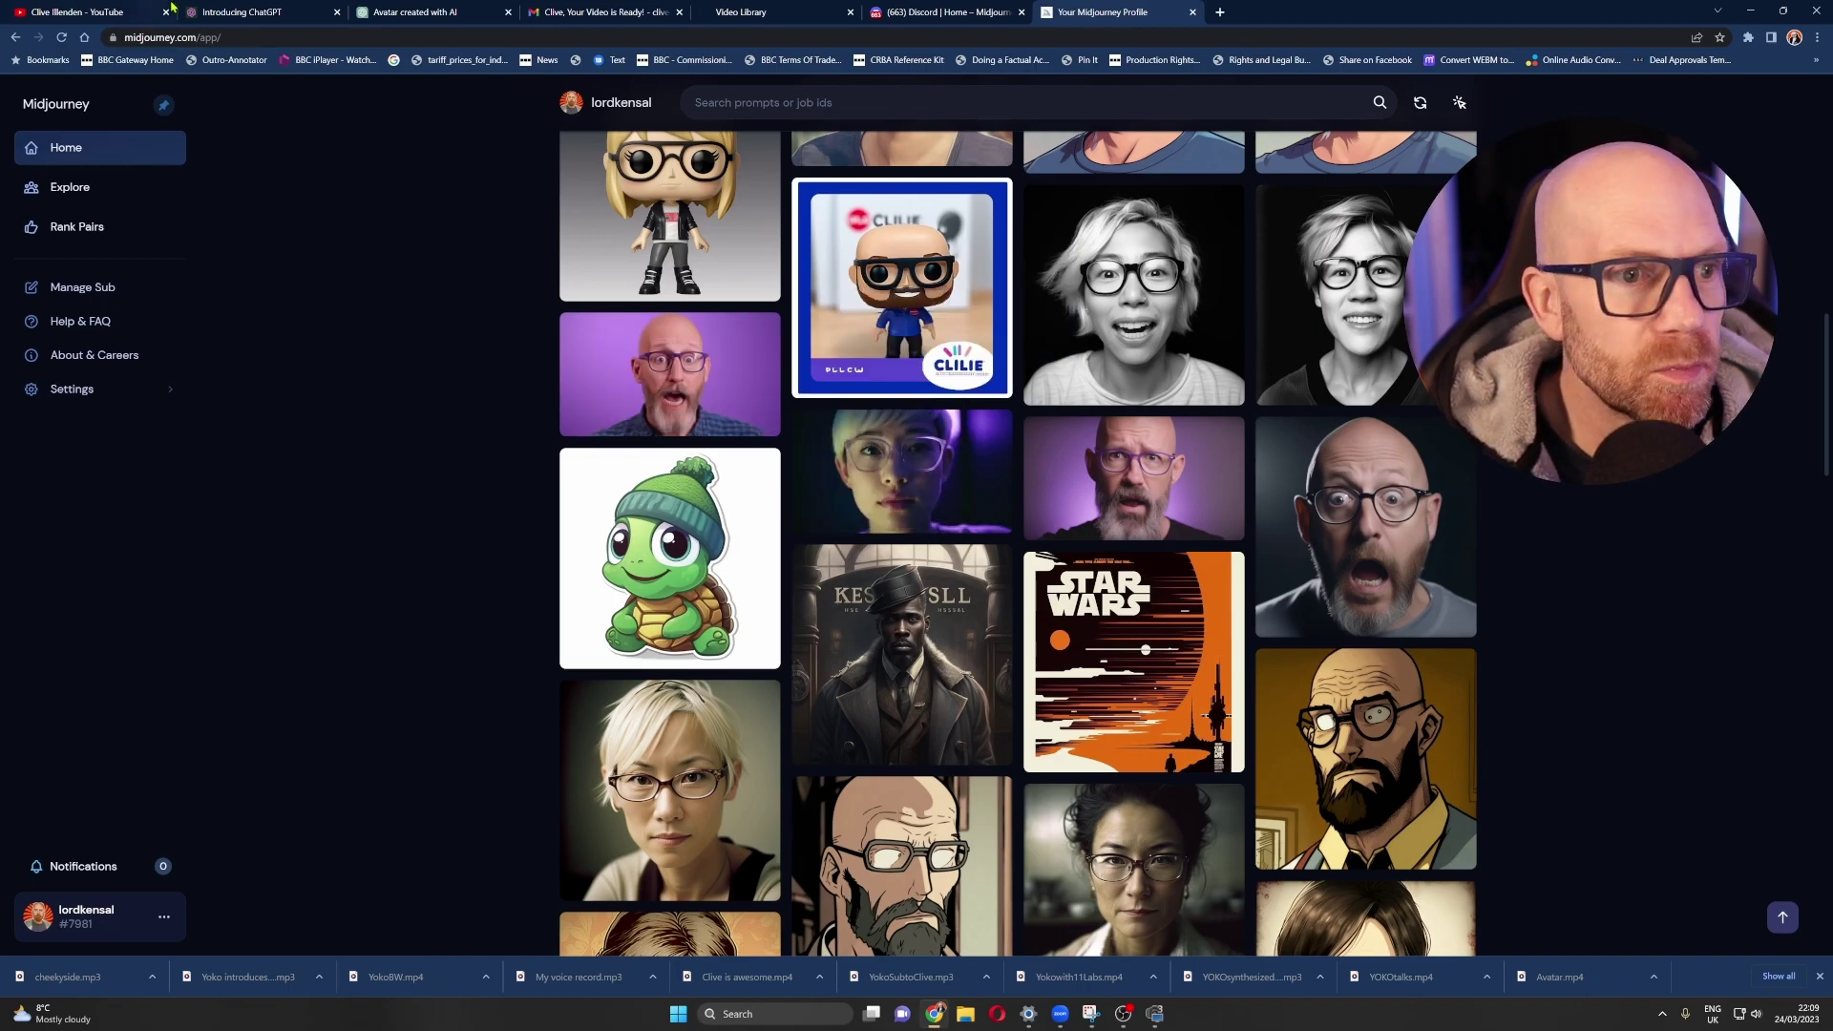
left_click(919, 13)
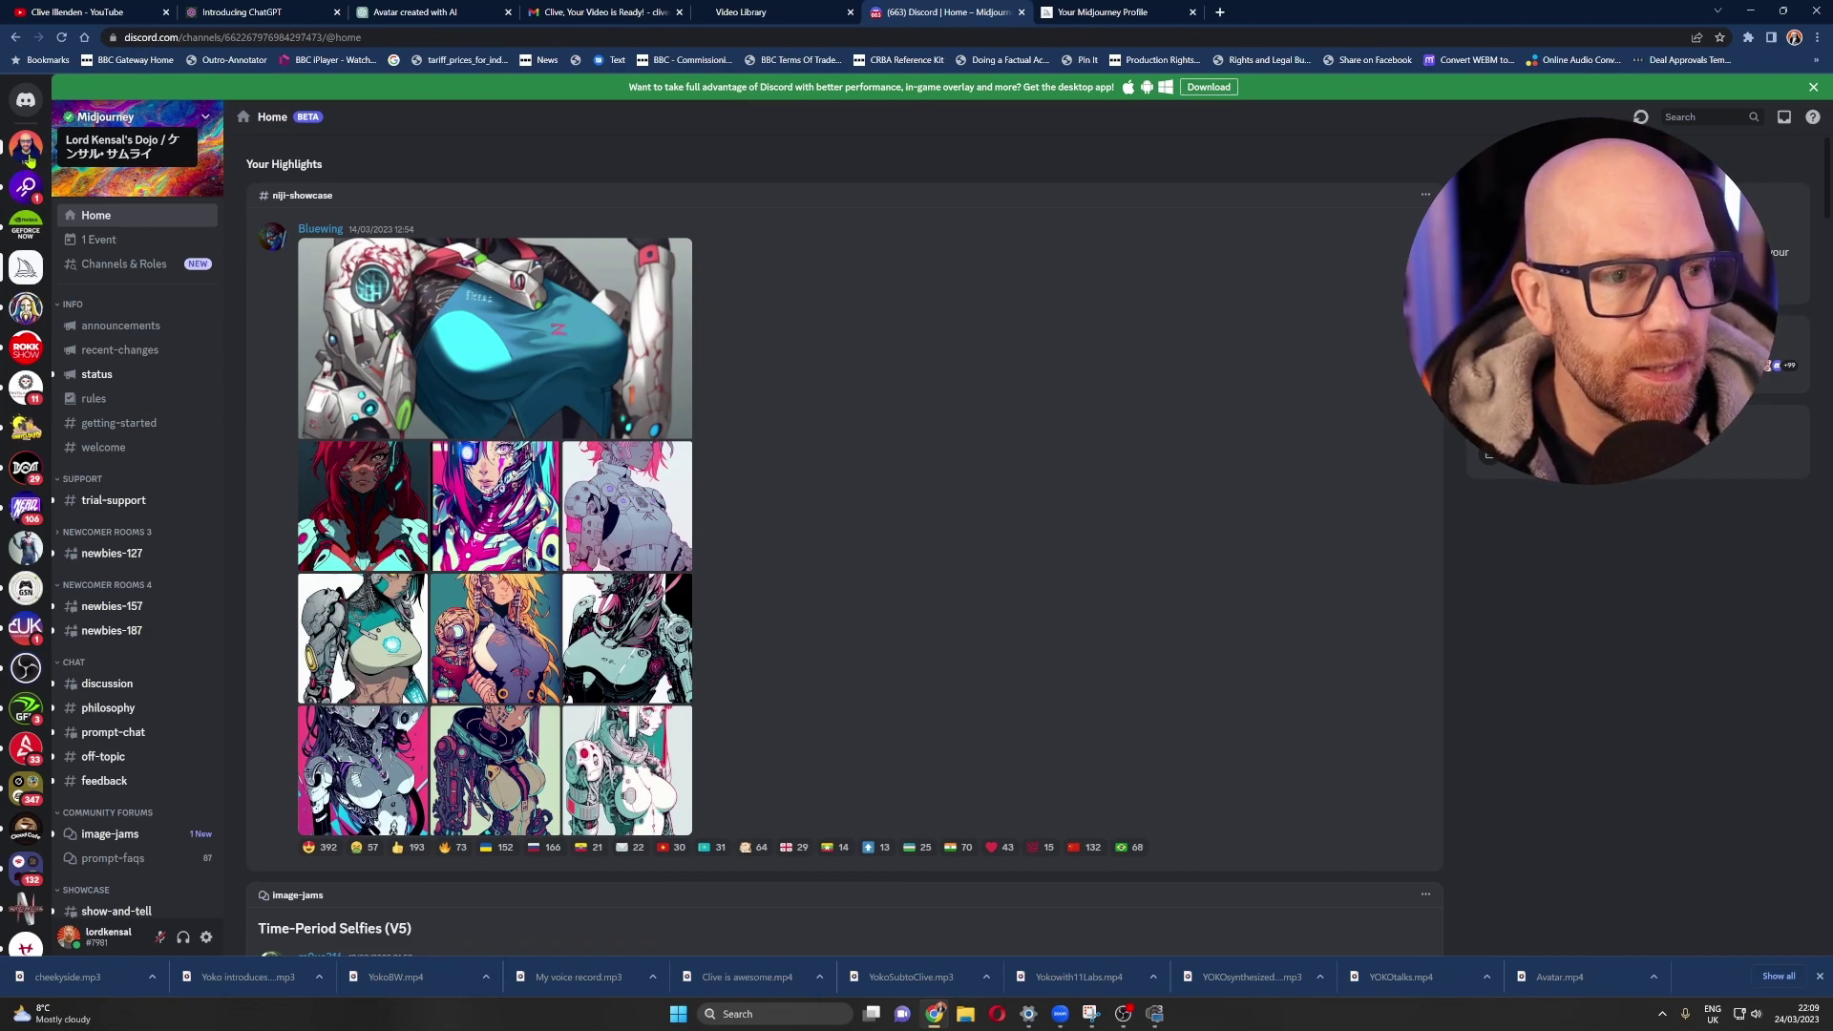
- In the ai-art channel, start an /imagine command and paste the copied portrait prompt
left_click(25, 148)
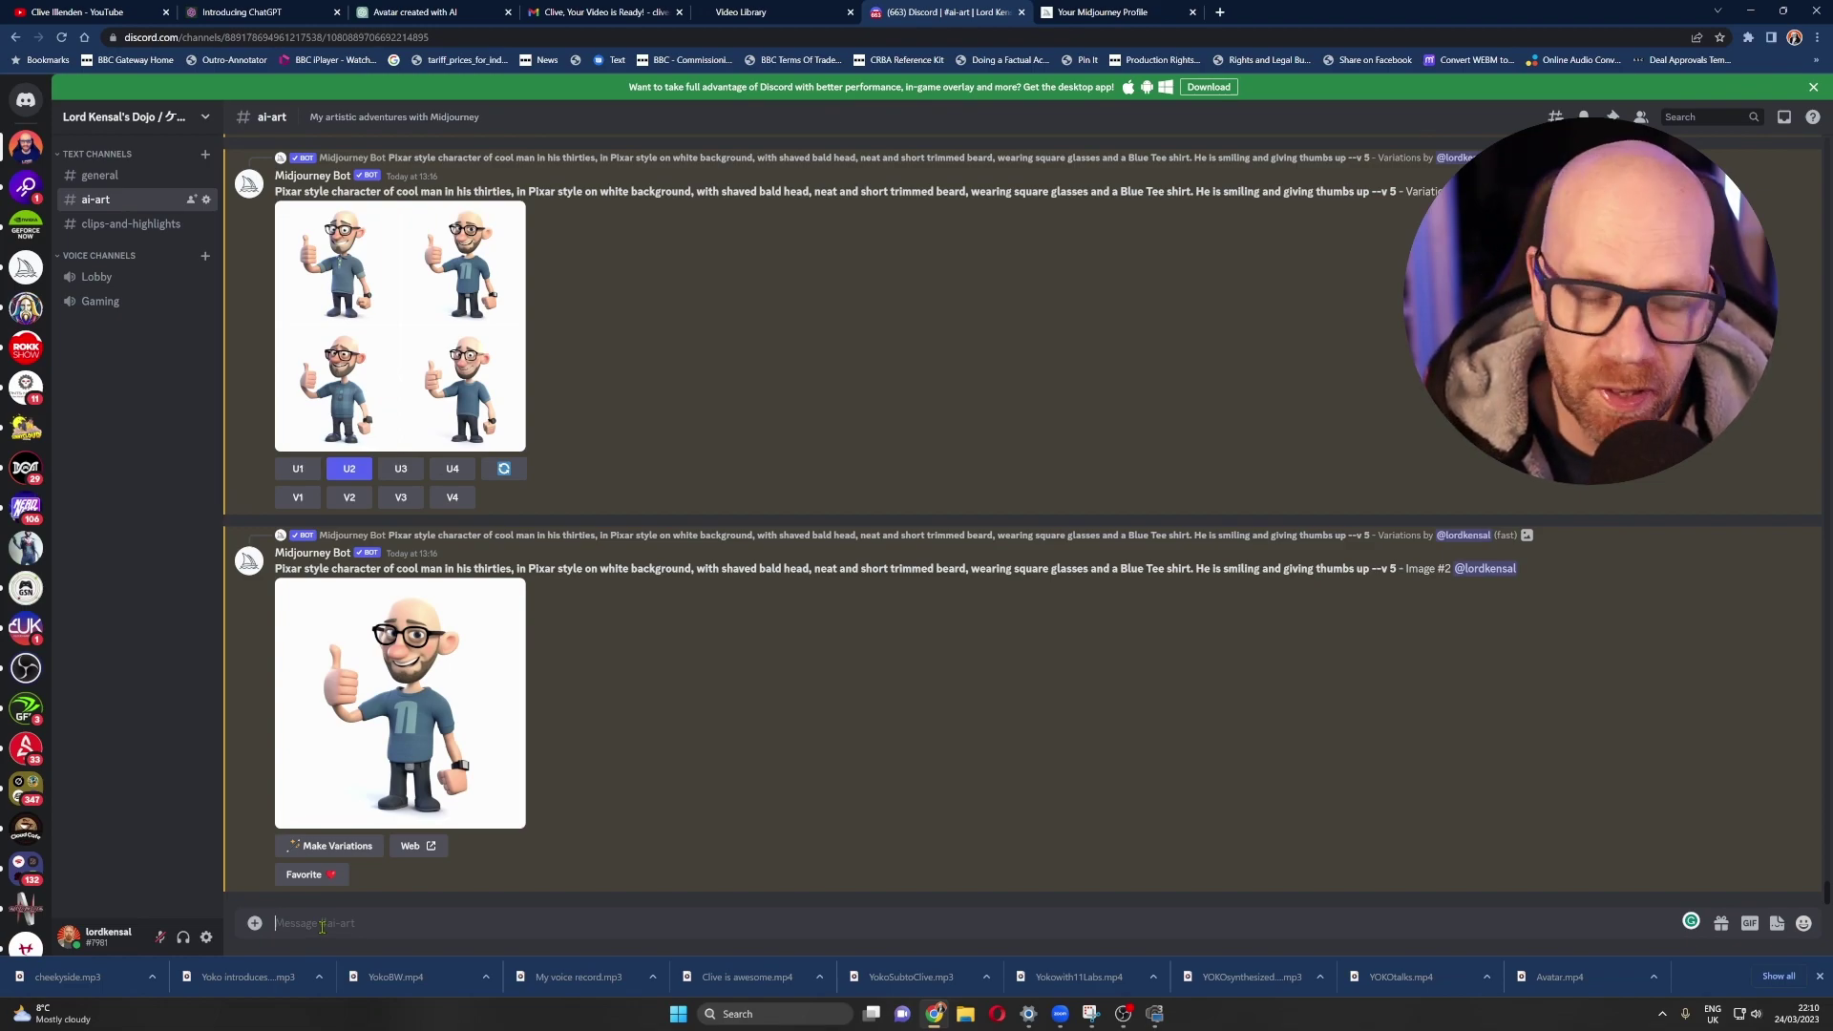
type("/ima")
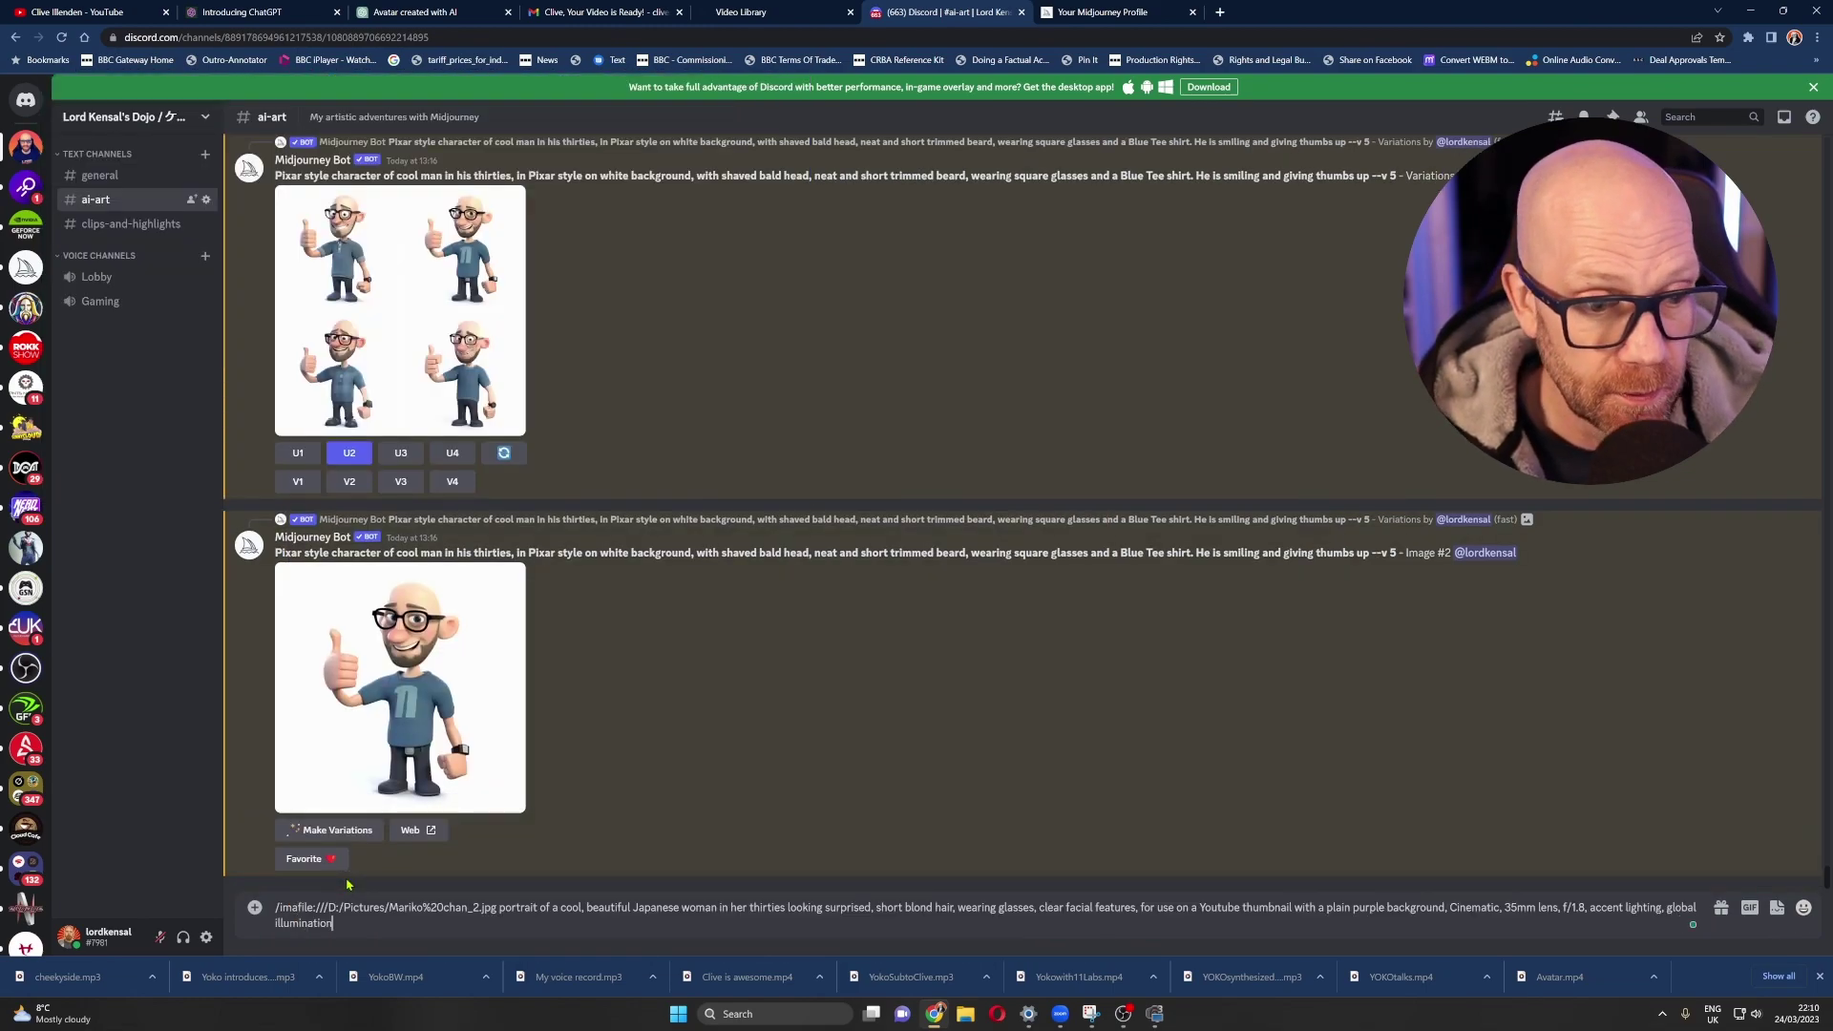
left_click(346, 884)
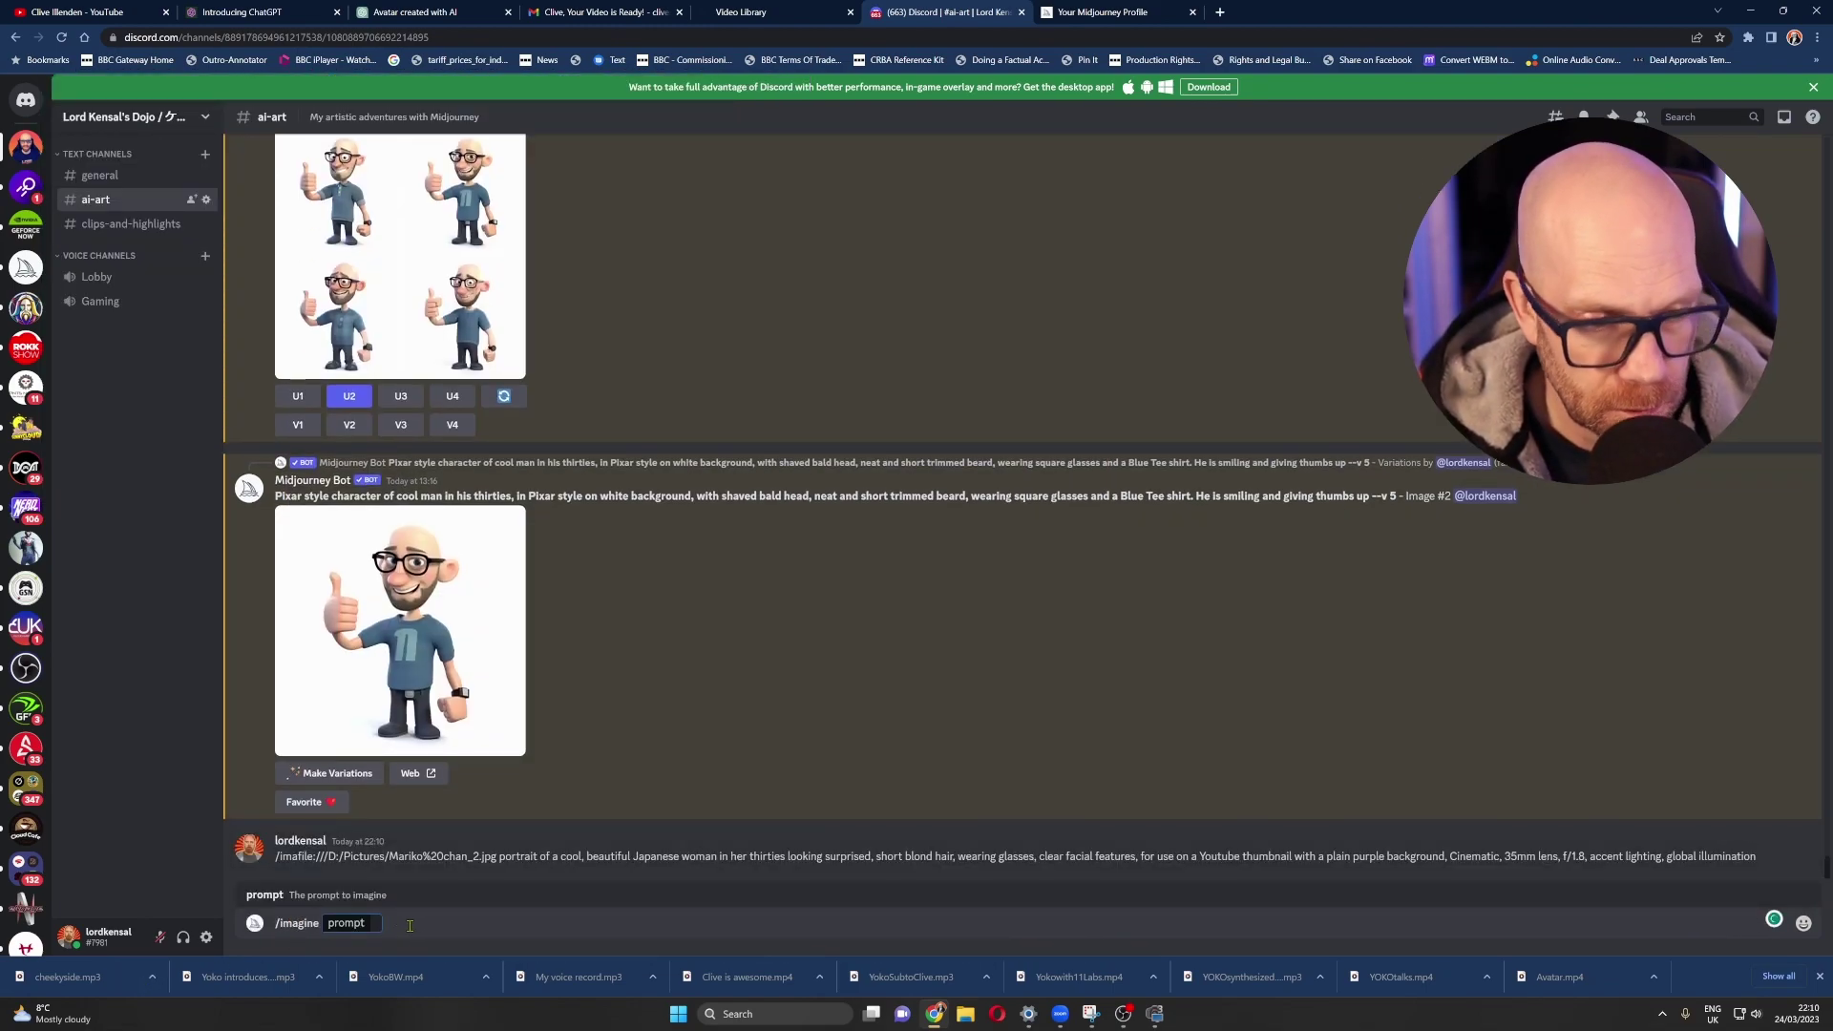
type("file:///D:/Pictures/Mariko%20chan_2.jpg portrait of a cool, beautiful Japanese woman in her thirties looking surprised, short blond hair, wearing glasses, clear facial features, for use on a Youtube thumbnail with a plain purple background, Cinematic, 35mm lens, f/1.8, accent lighting, global illumination")
- Send the /imagine request and let Midjourney Bot render the four-portrait grid
key("Return")
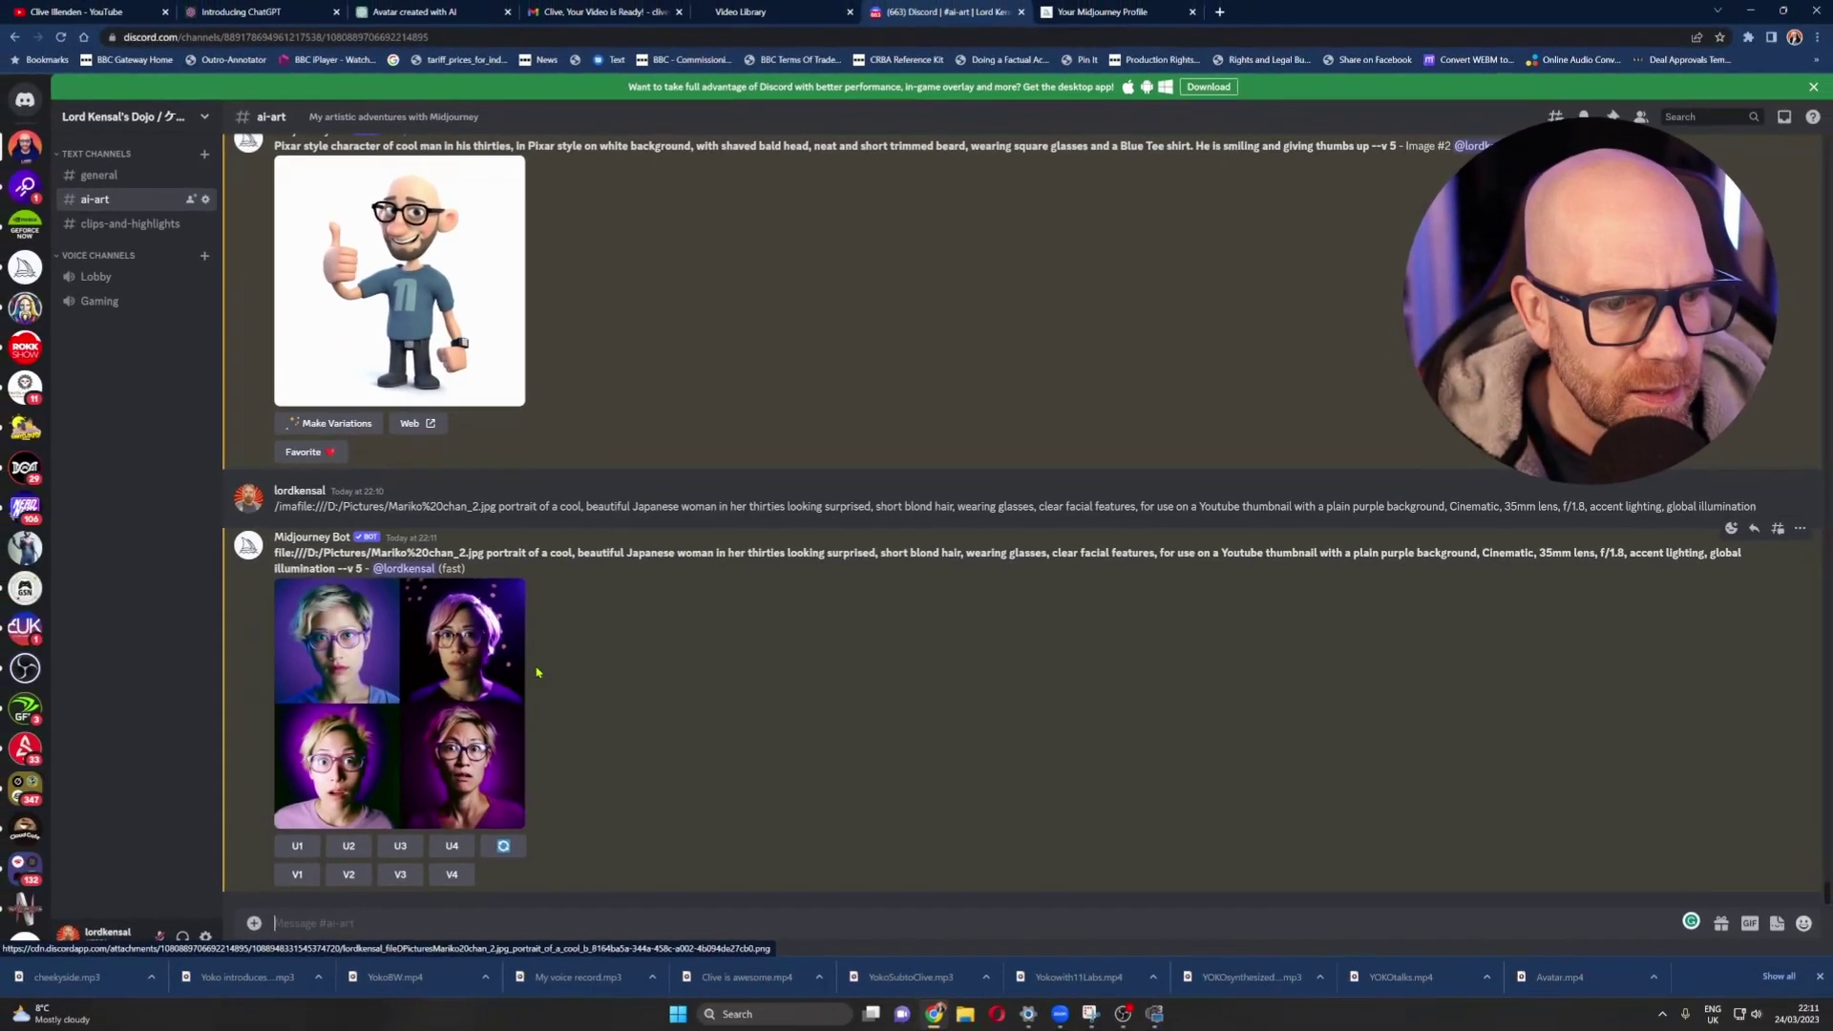
- Open the top-left purple-glasses portrait full size in its own browser tab
left_click(182, 672)
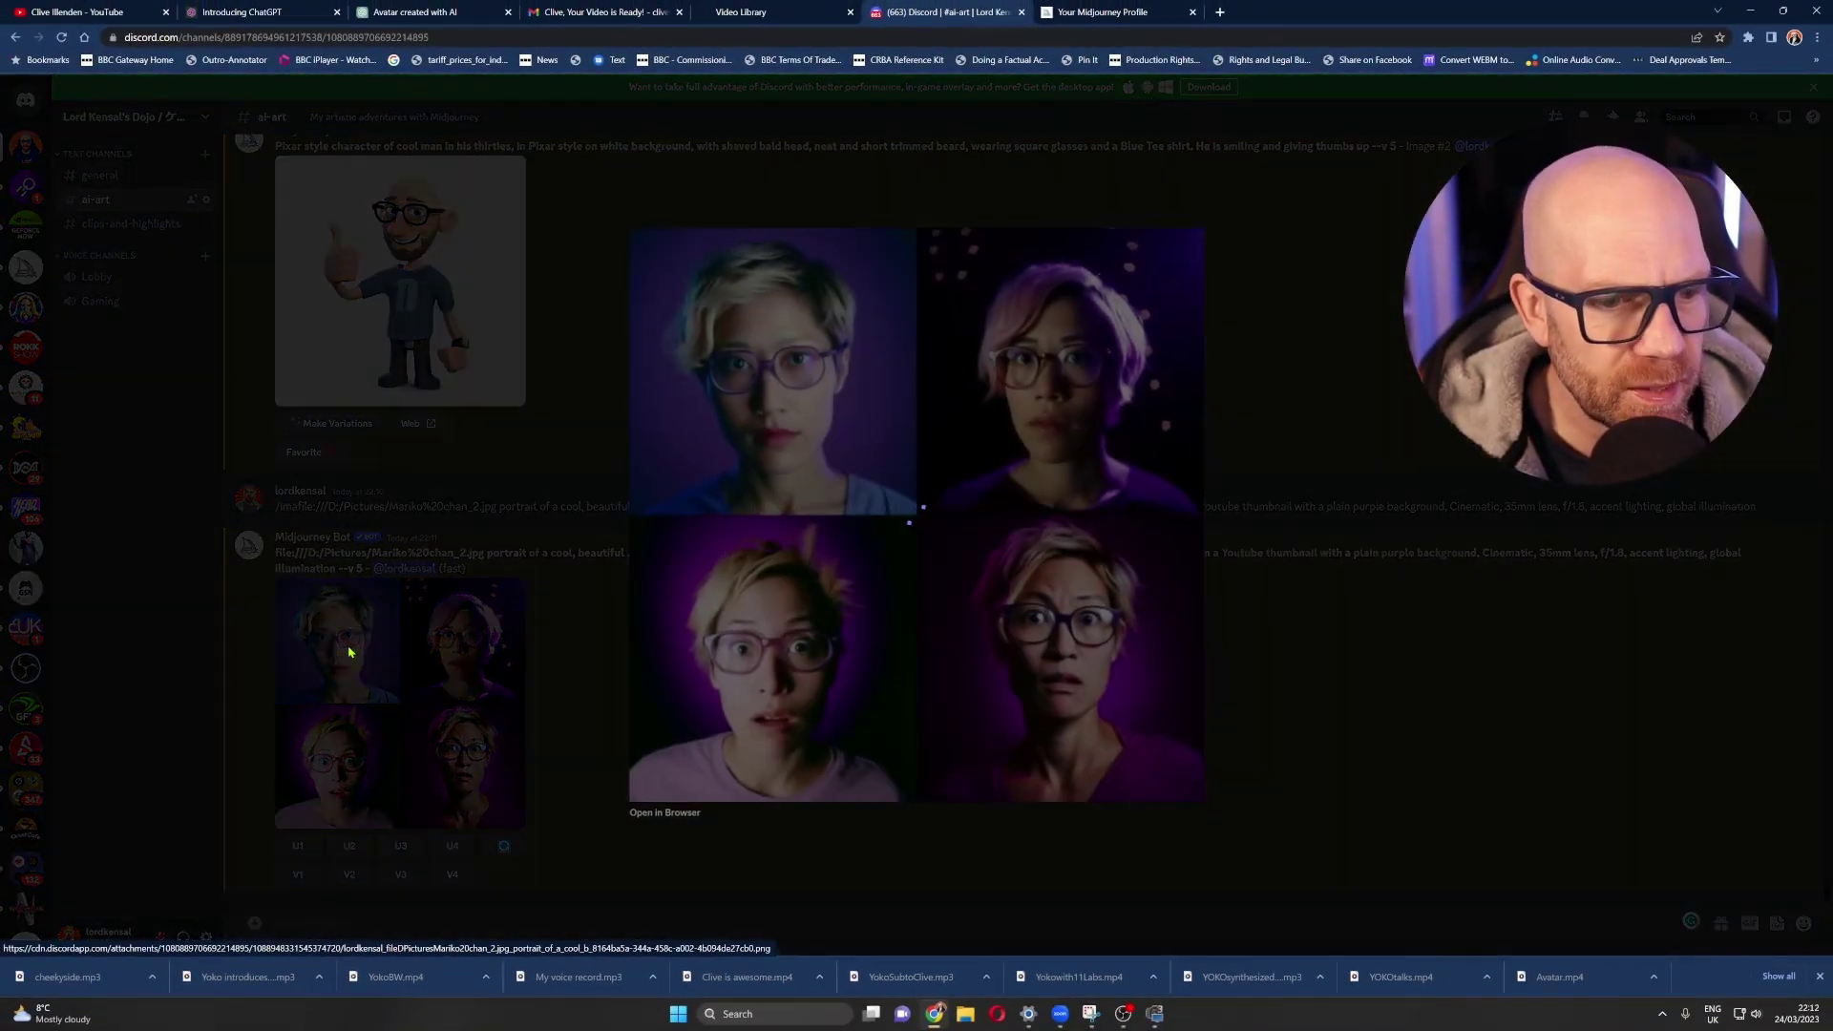
left_click(592, 775)
left_click(506, 764)
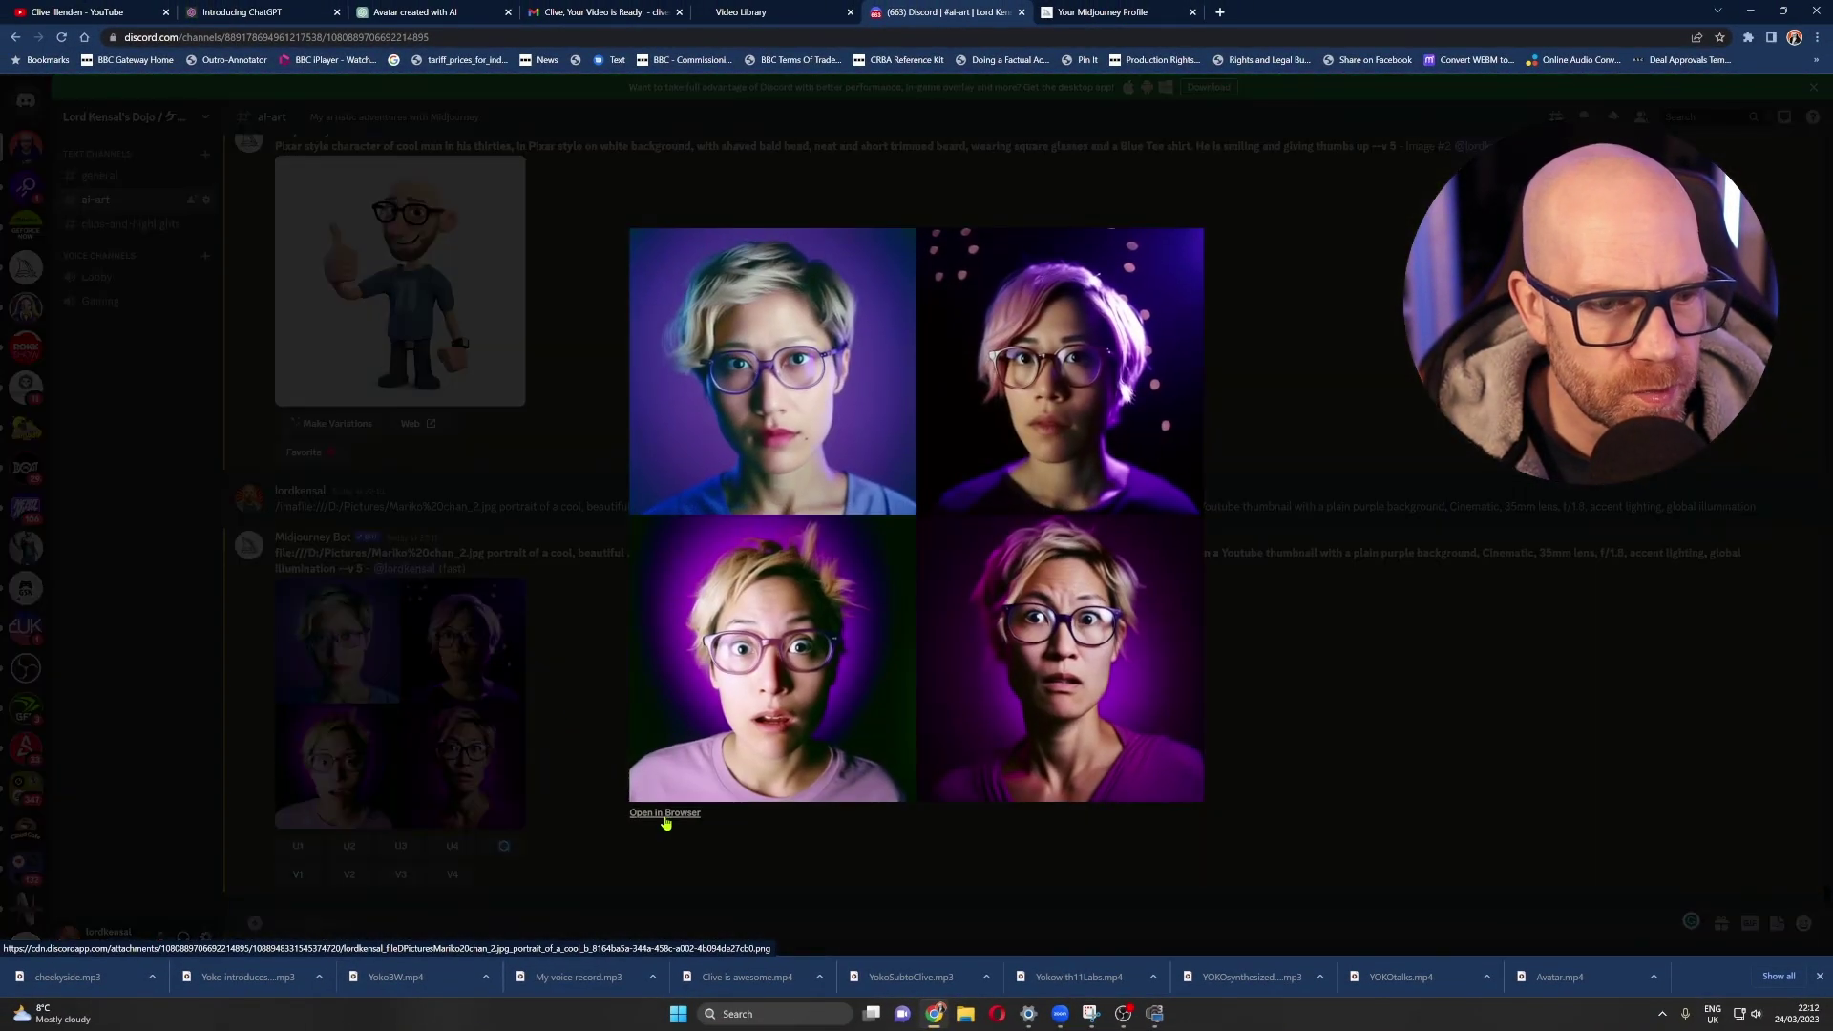
left_click(668, 812)
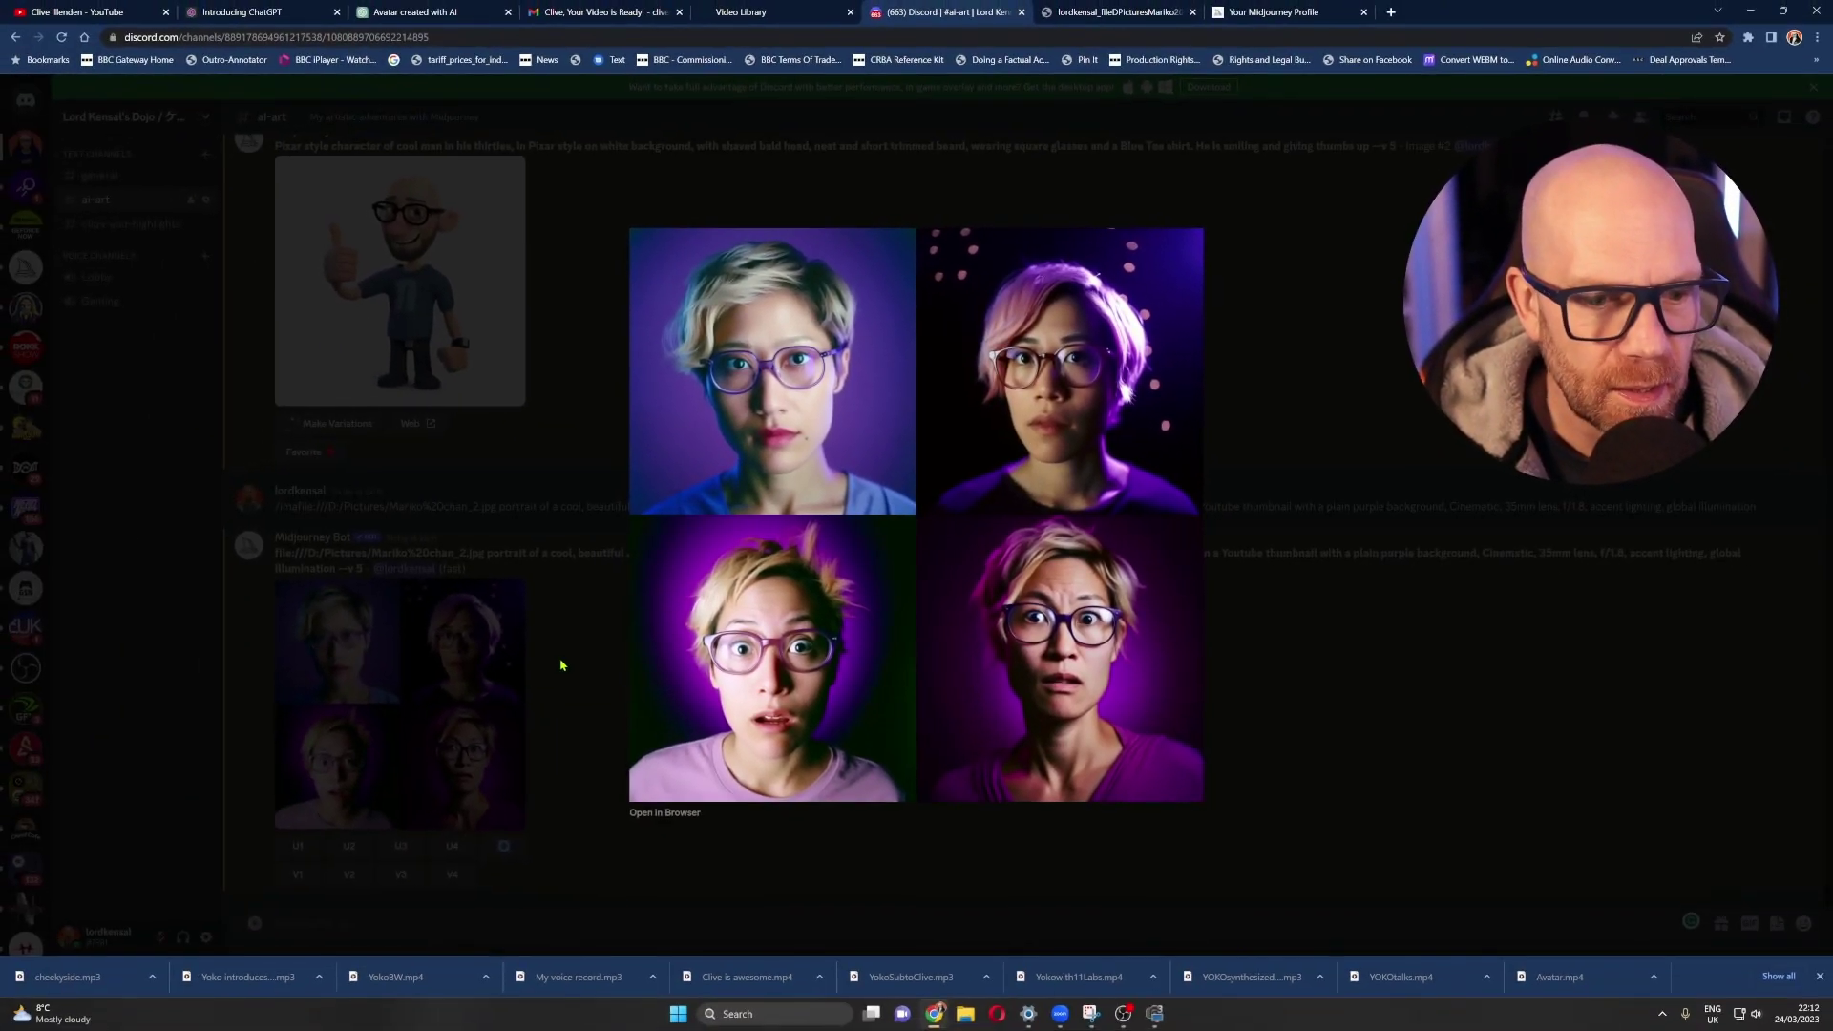
left_click(305, 516)
left_click(336, 657)
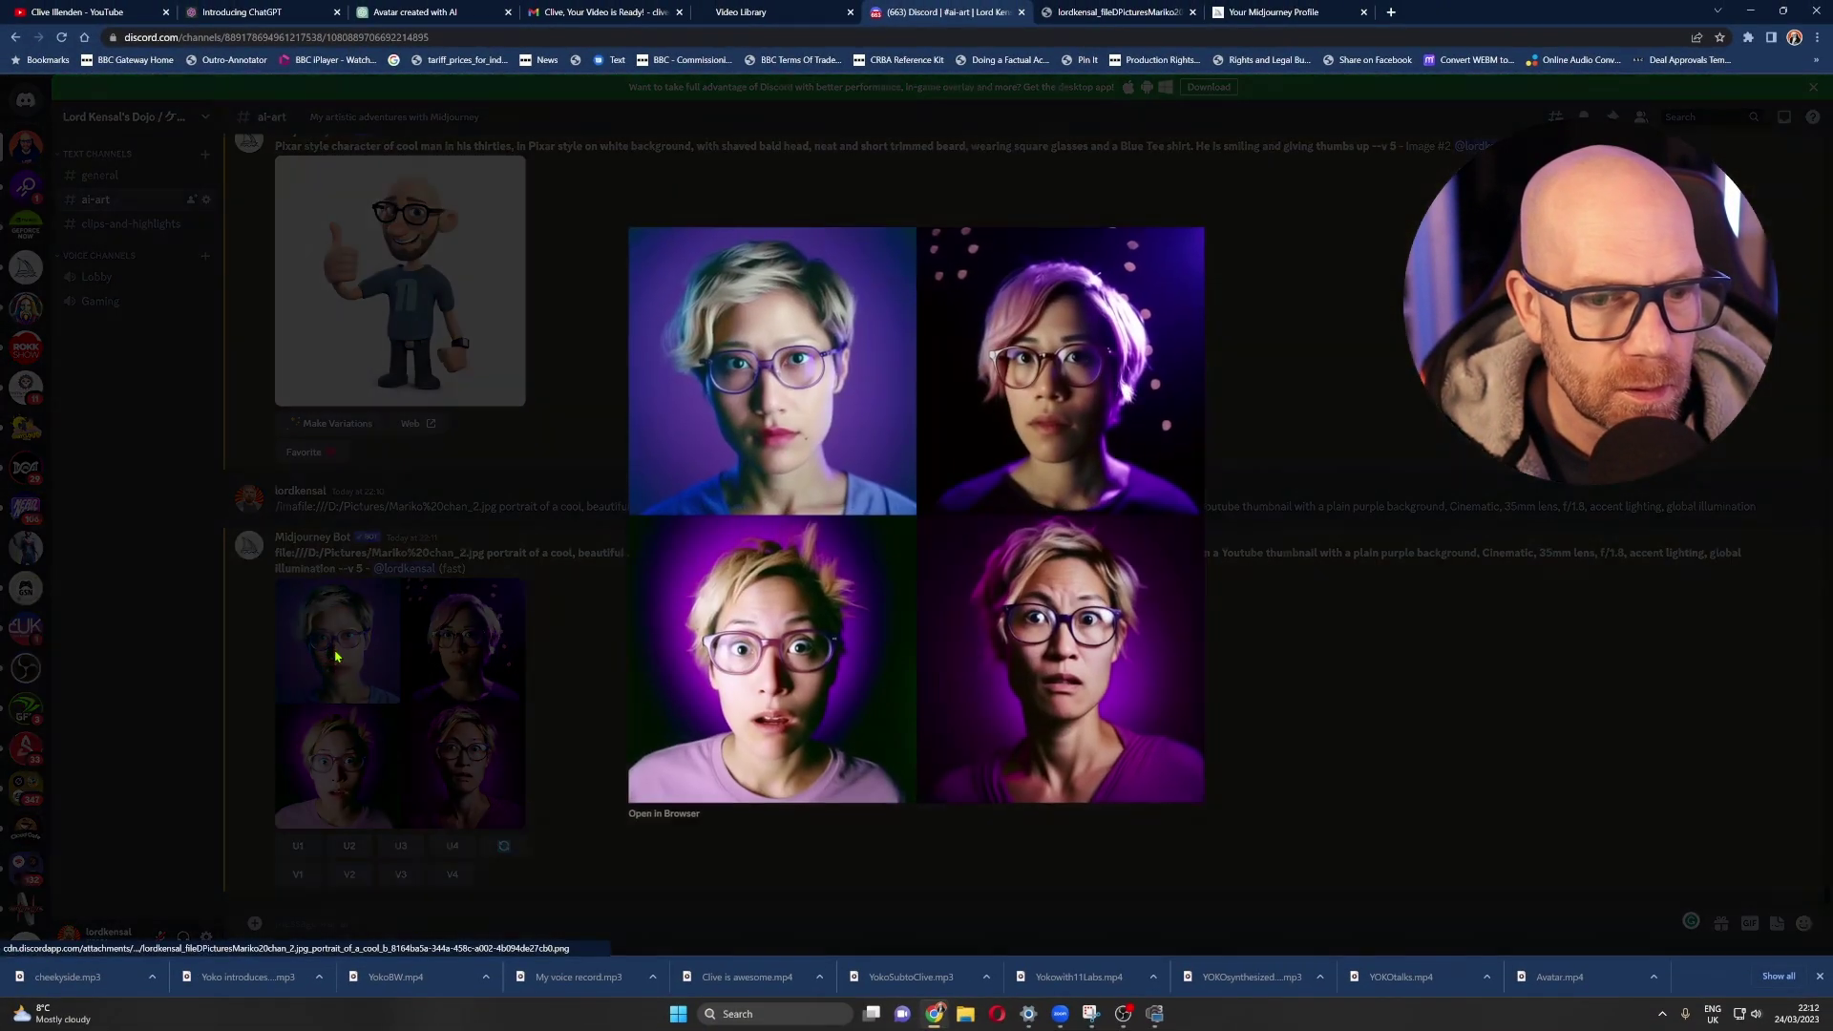
left_click(569, 663)
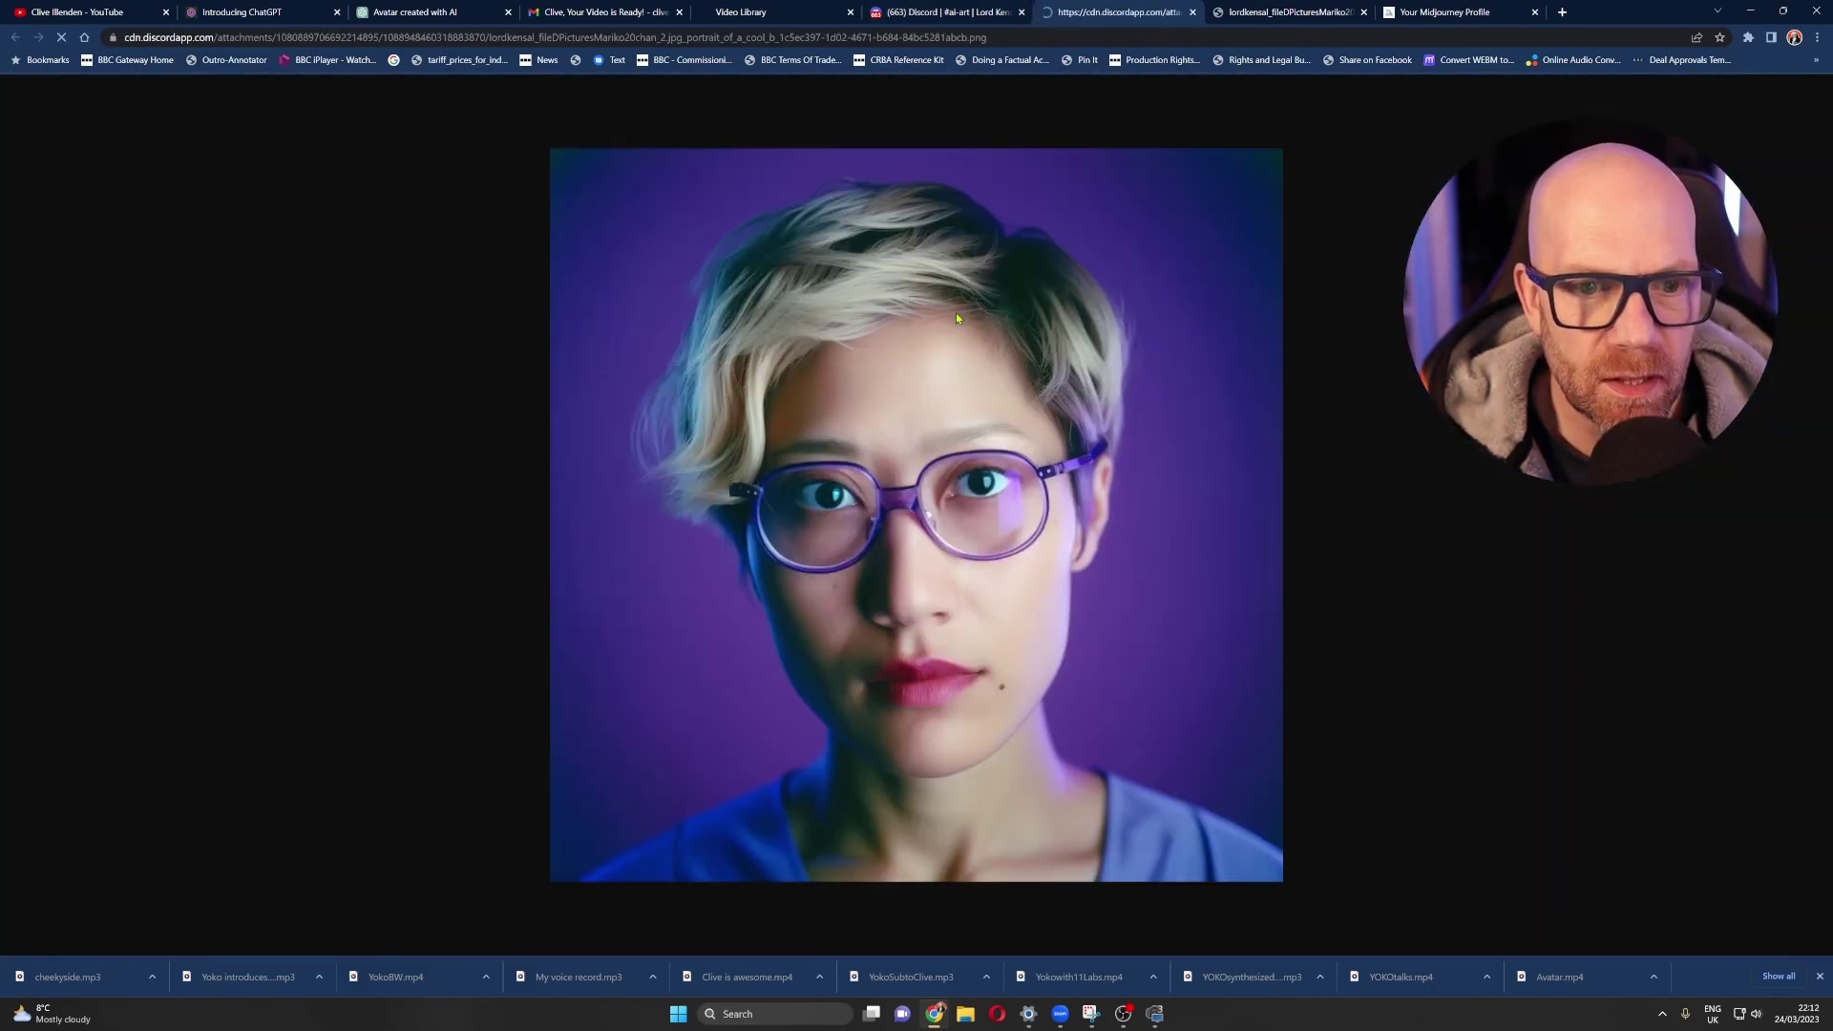
- Save the full-size portrait to the MIDJOURNEY pictures folder as yoko2.png
right_click(1020, 364)
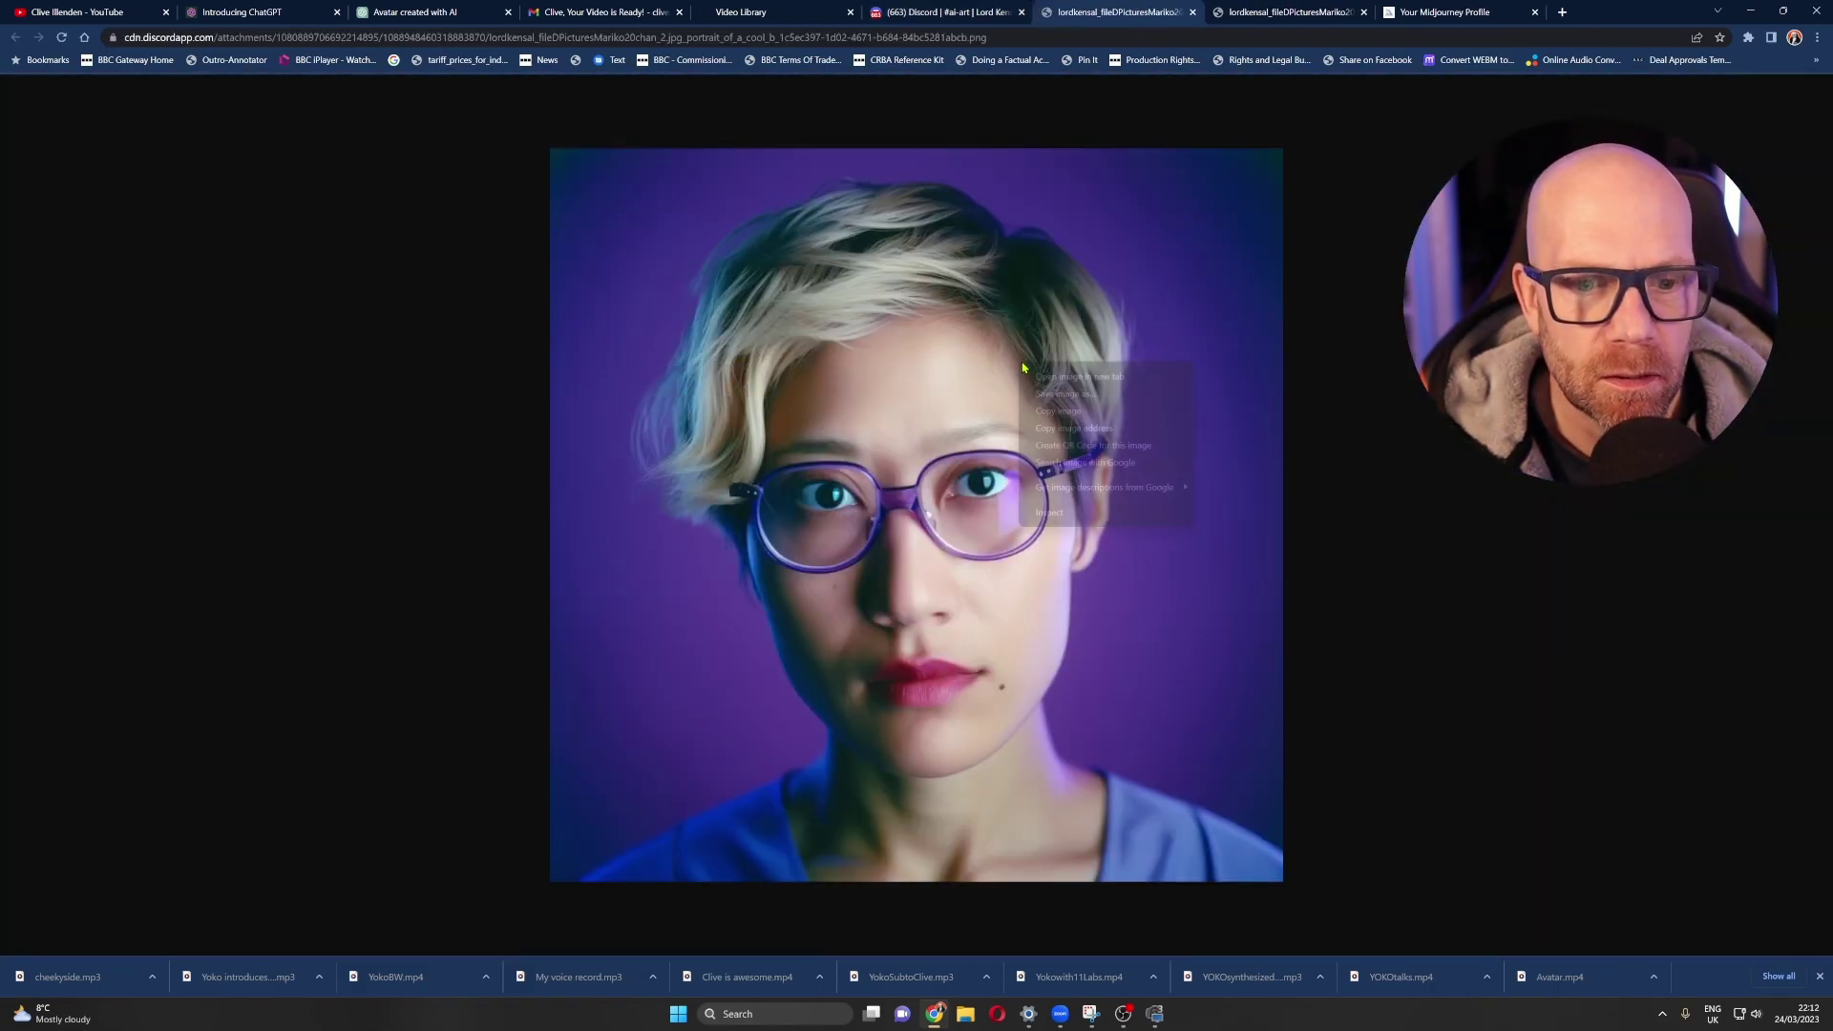
left_click(1070, 401)
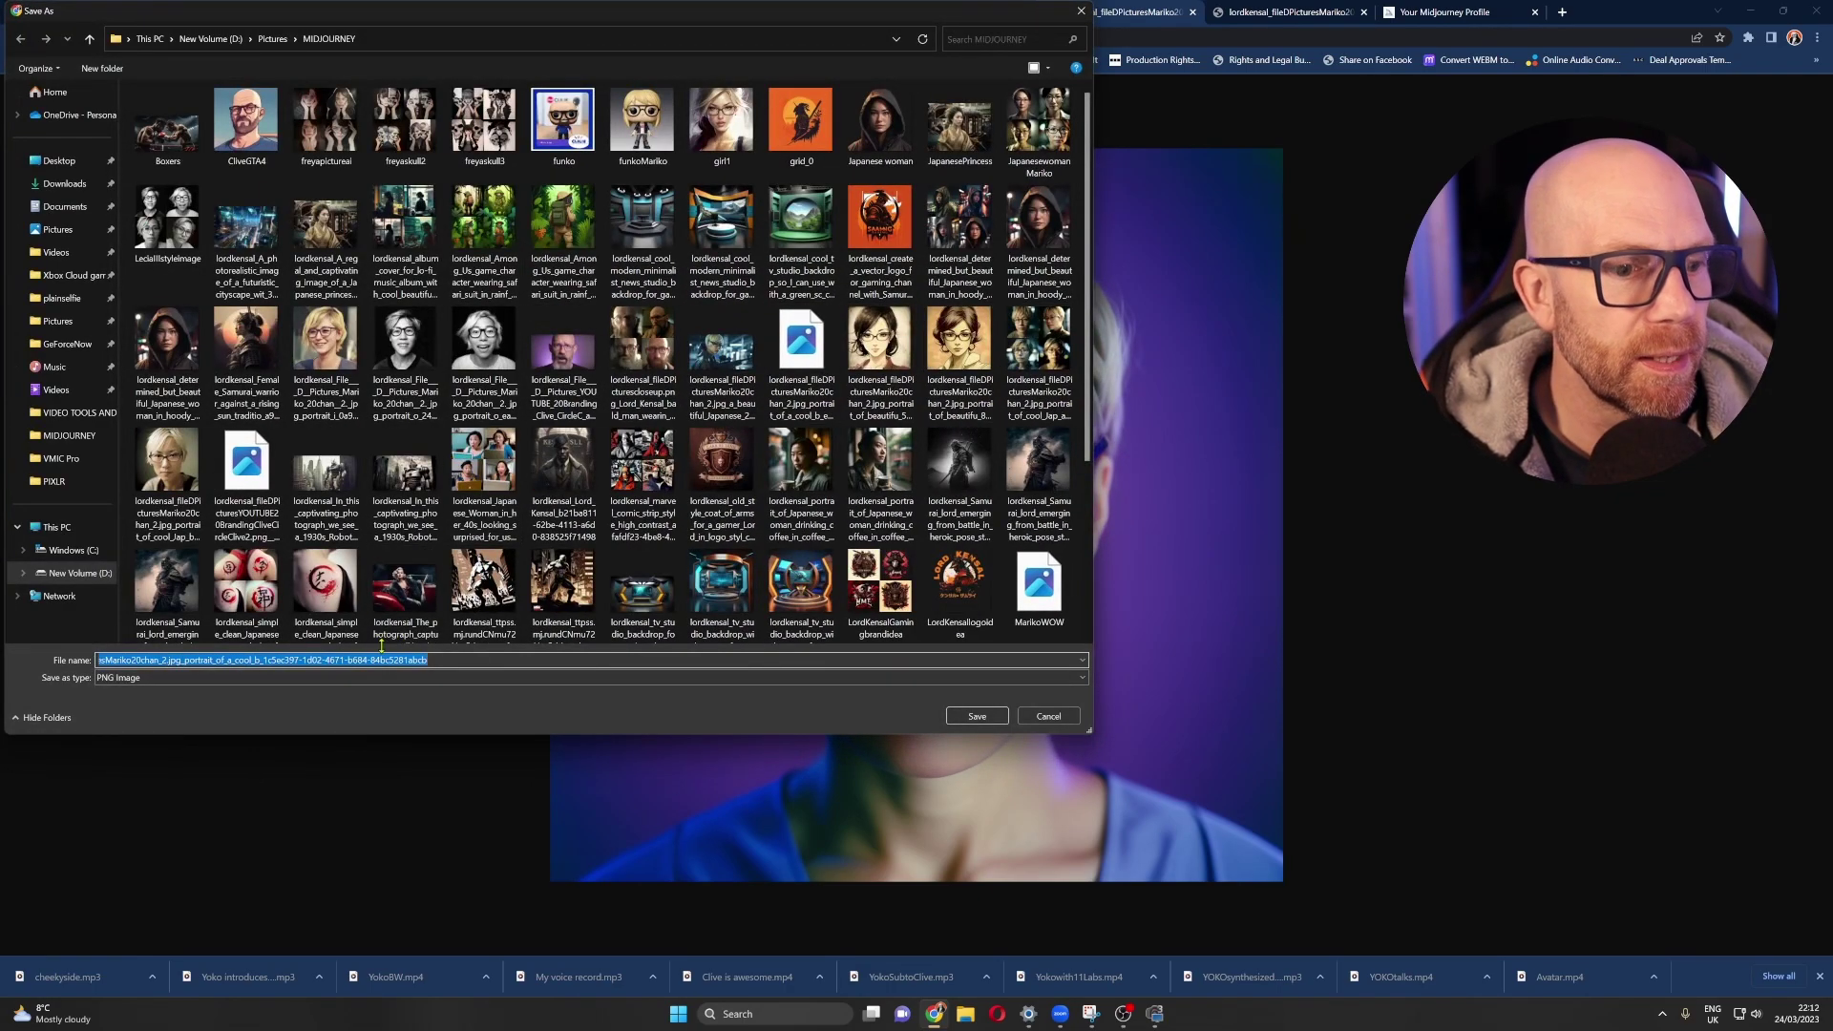
left_click_drag(428, 662, 76, 646)
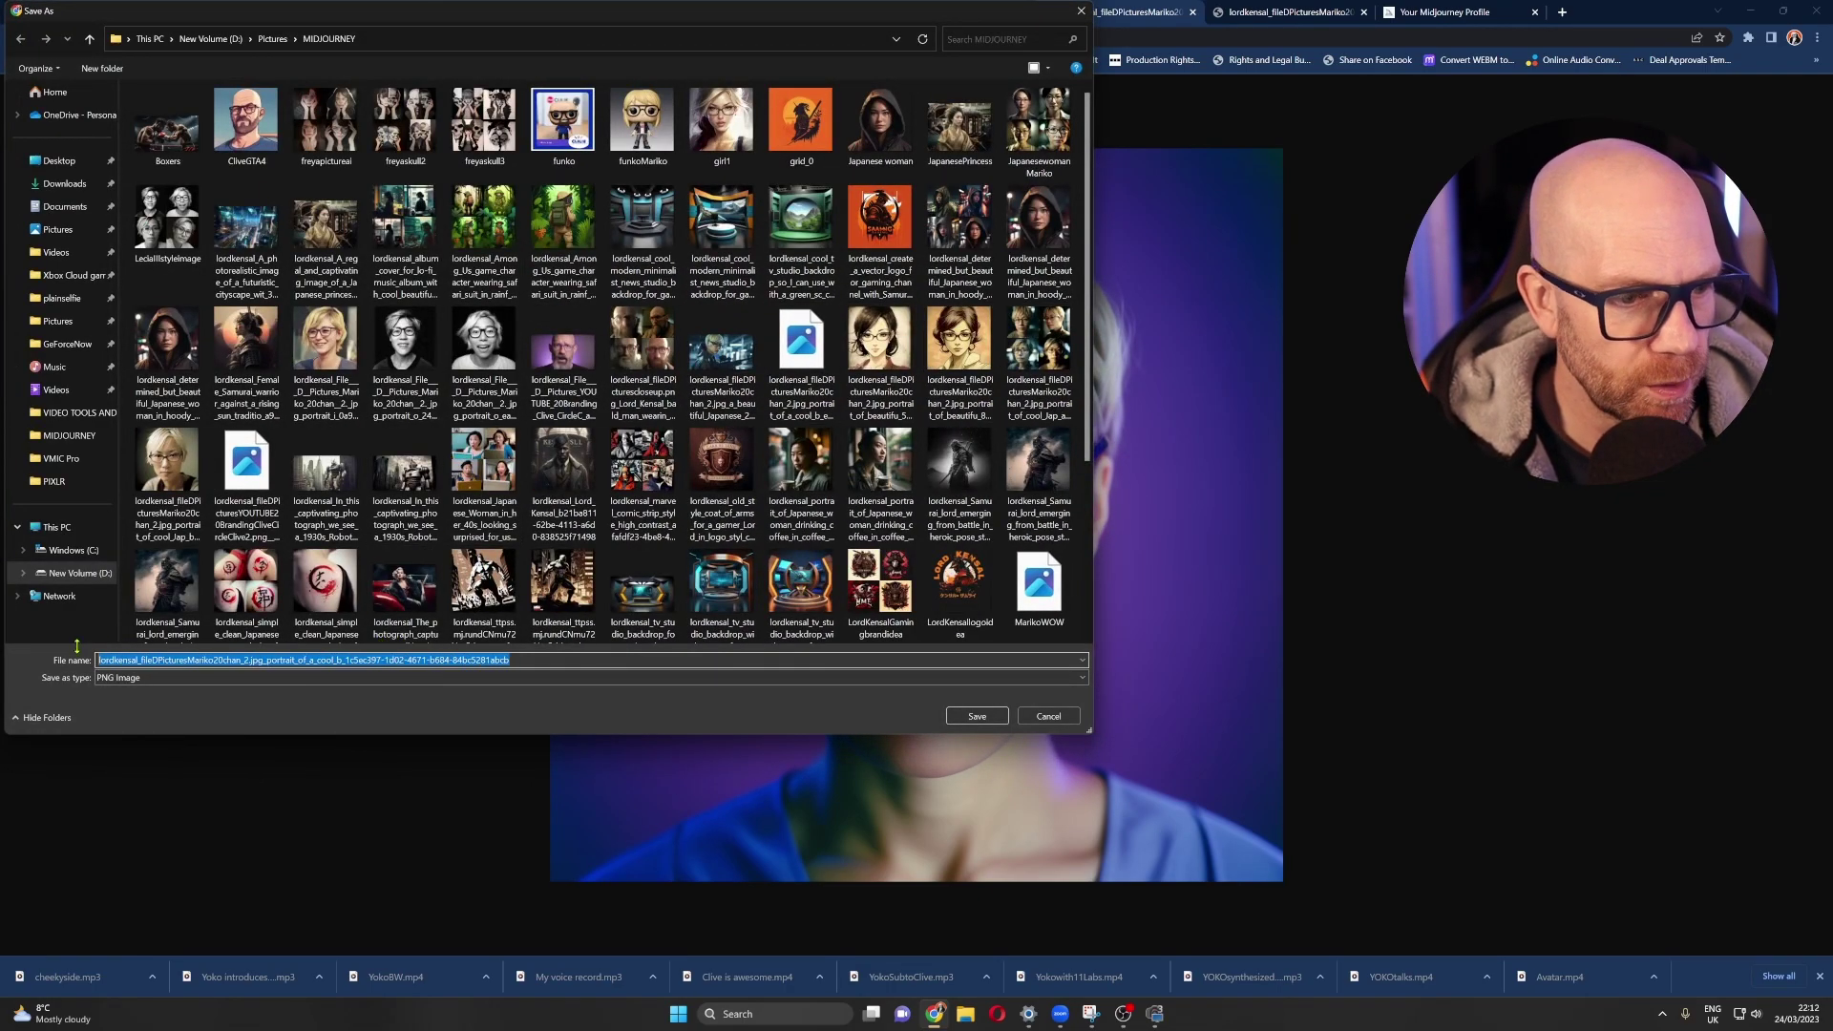
type("yo")
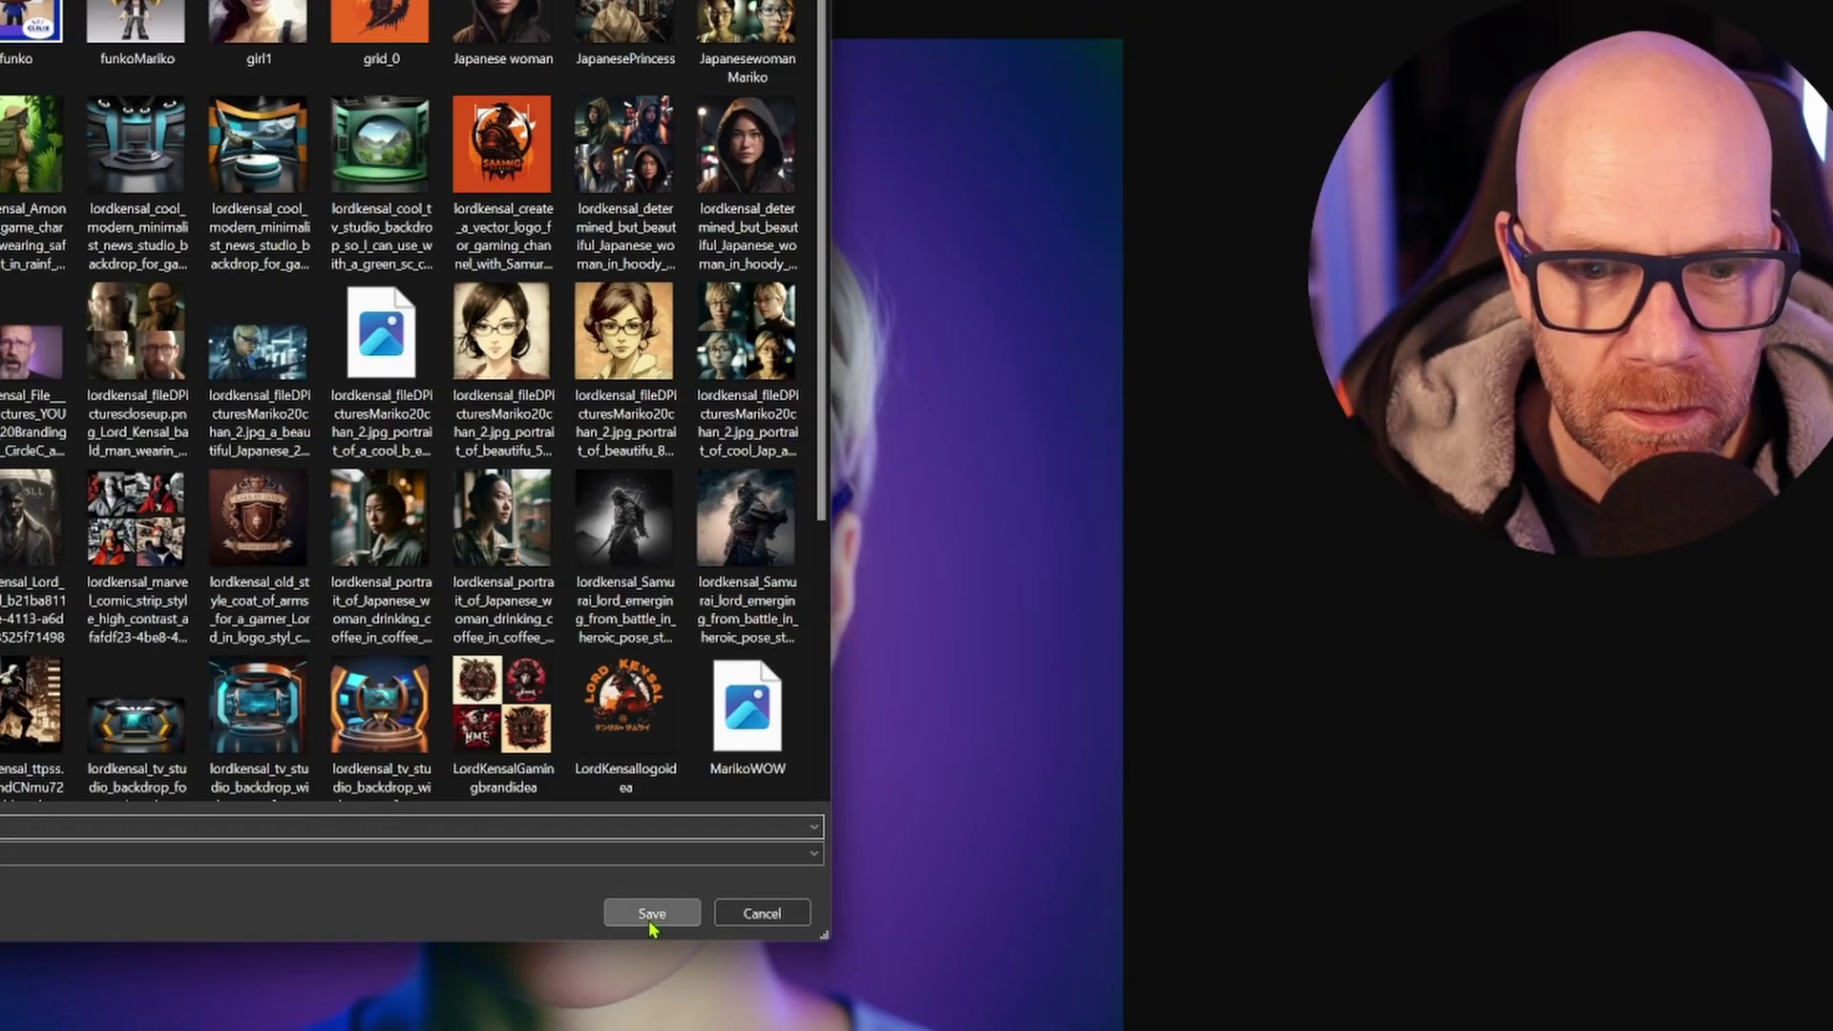
left_click(741, 783)
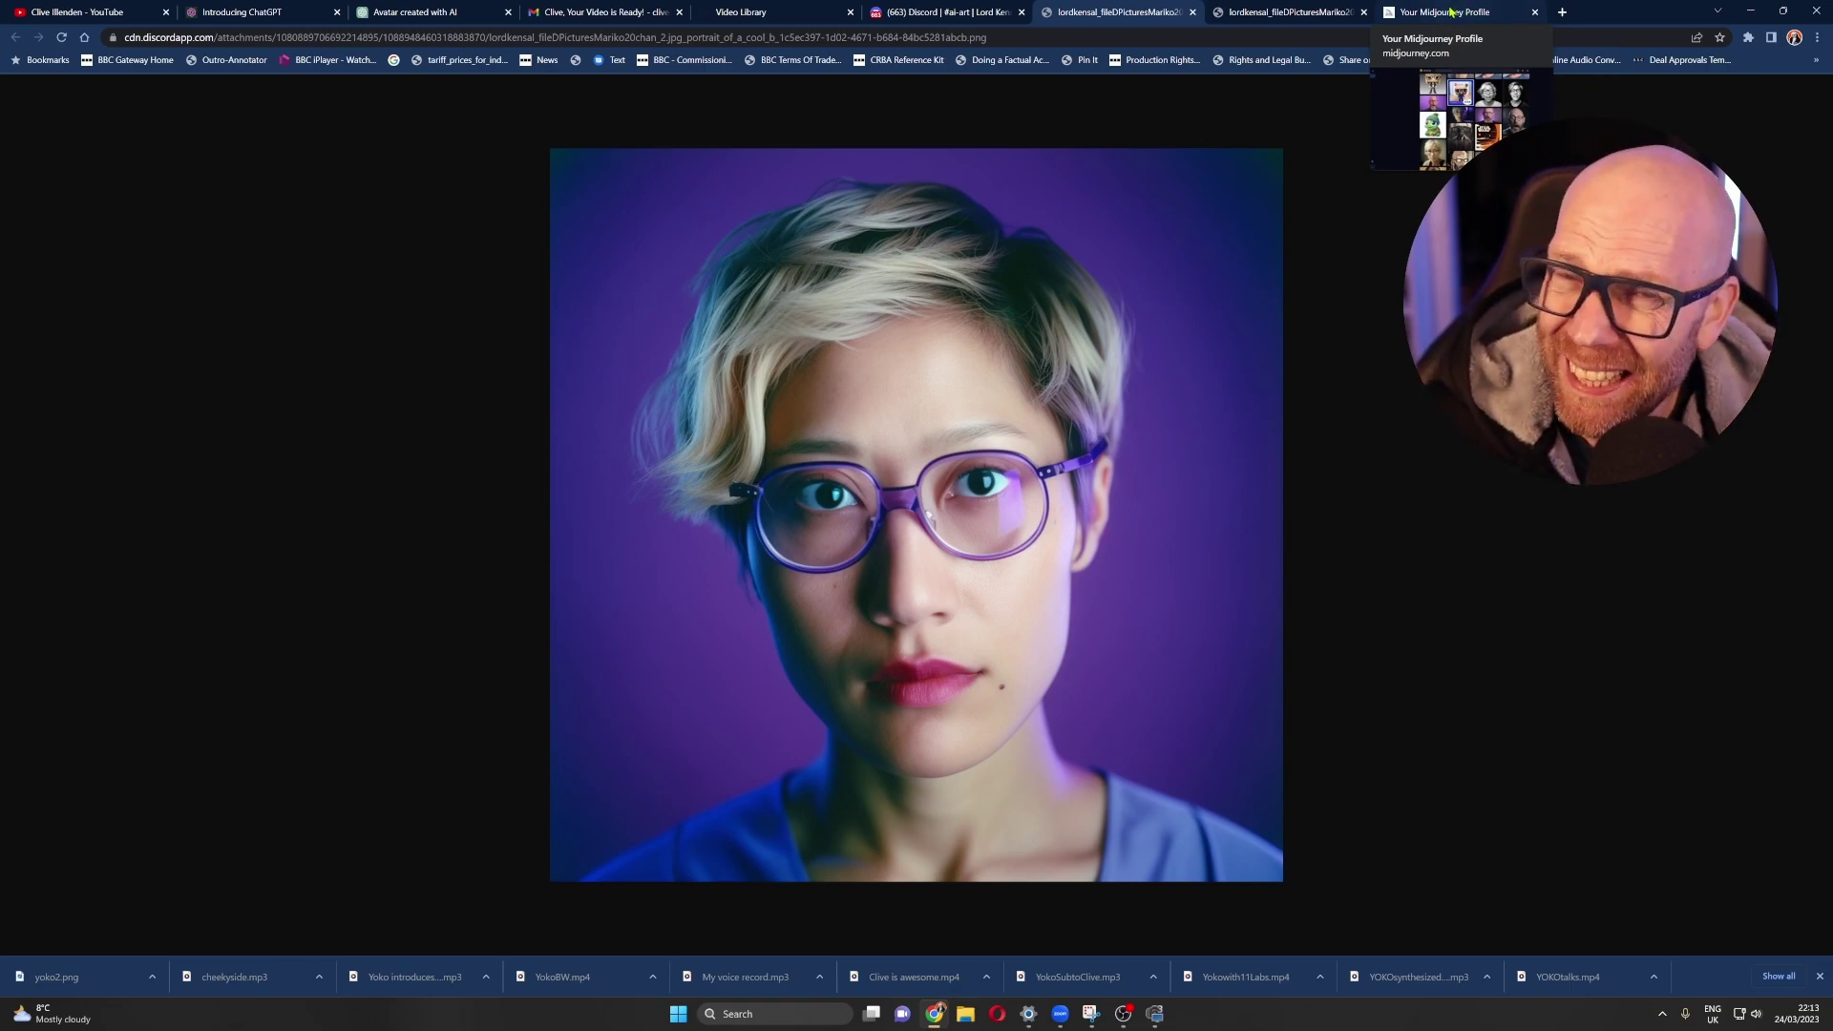
- Bring up ElevenLabs in the browser and go to its VoiceLab page with the cloned voice
left_click(1562, 13)
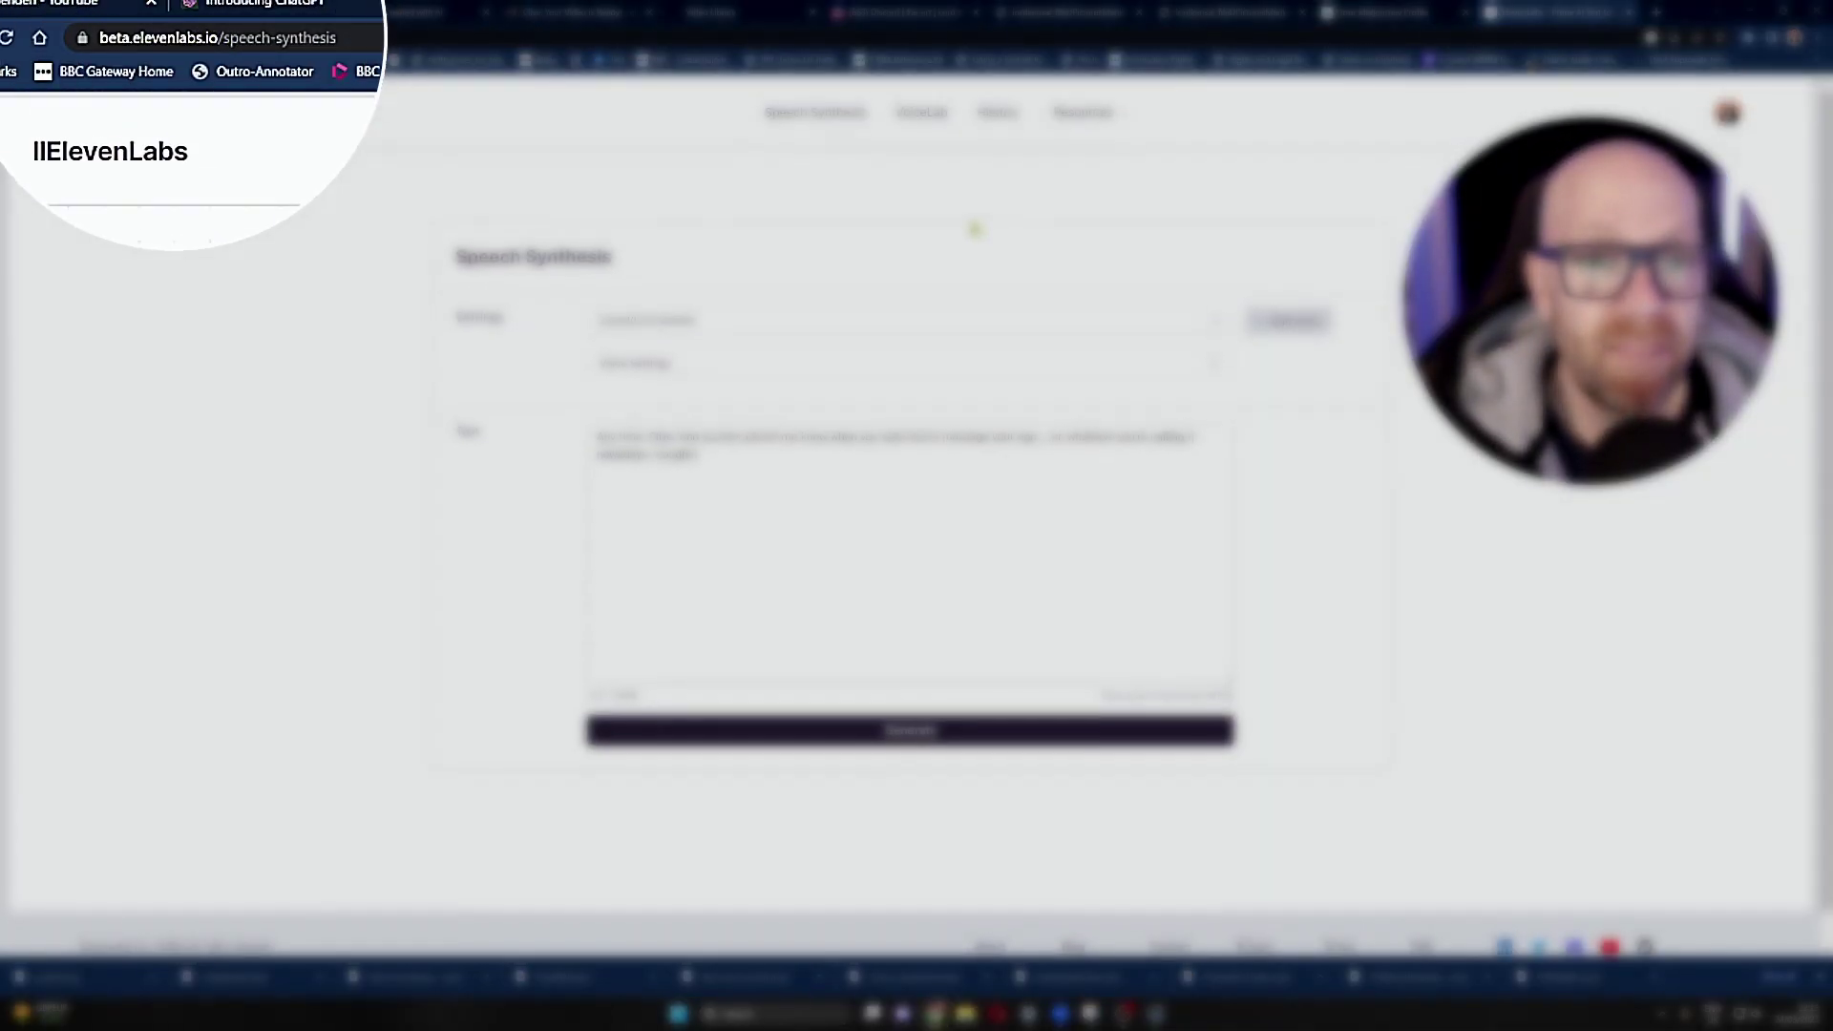
left_click(1210, 325)
scroll(1225, 506, "down", 2)
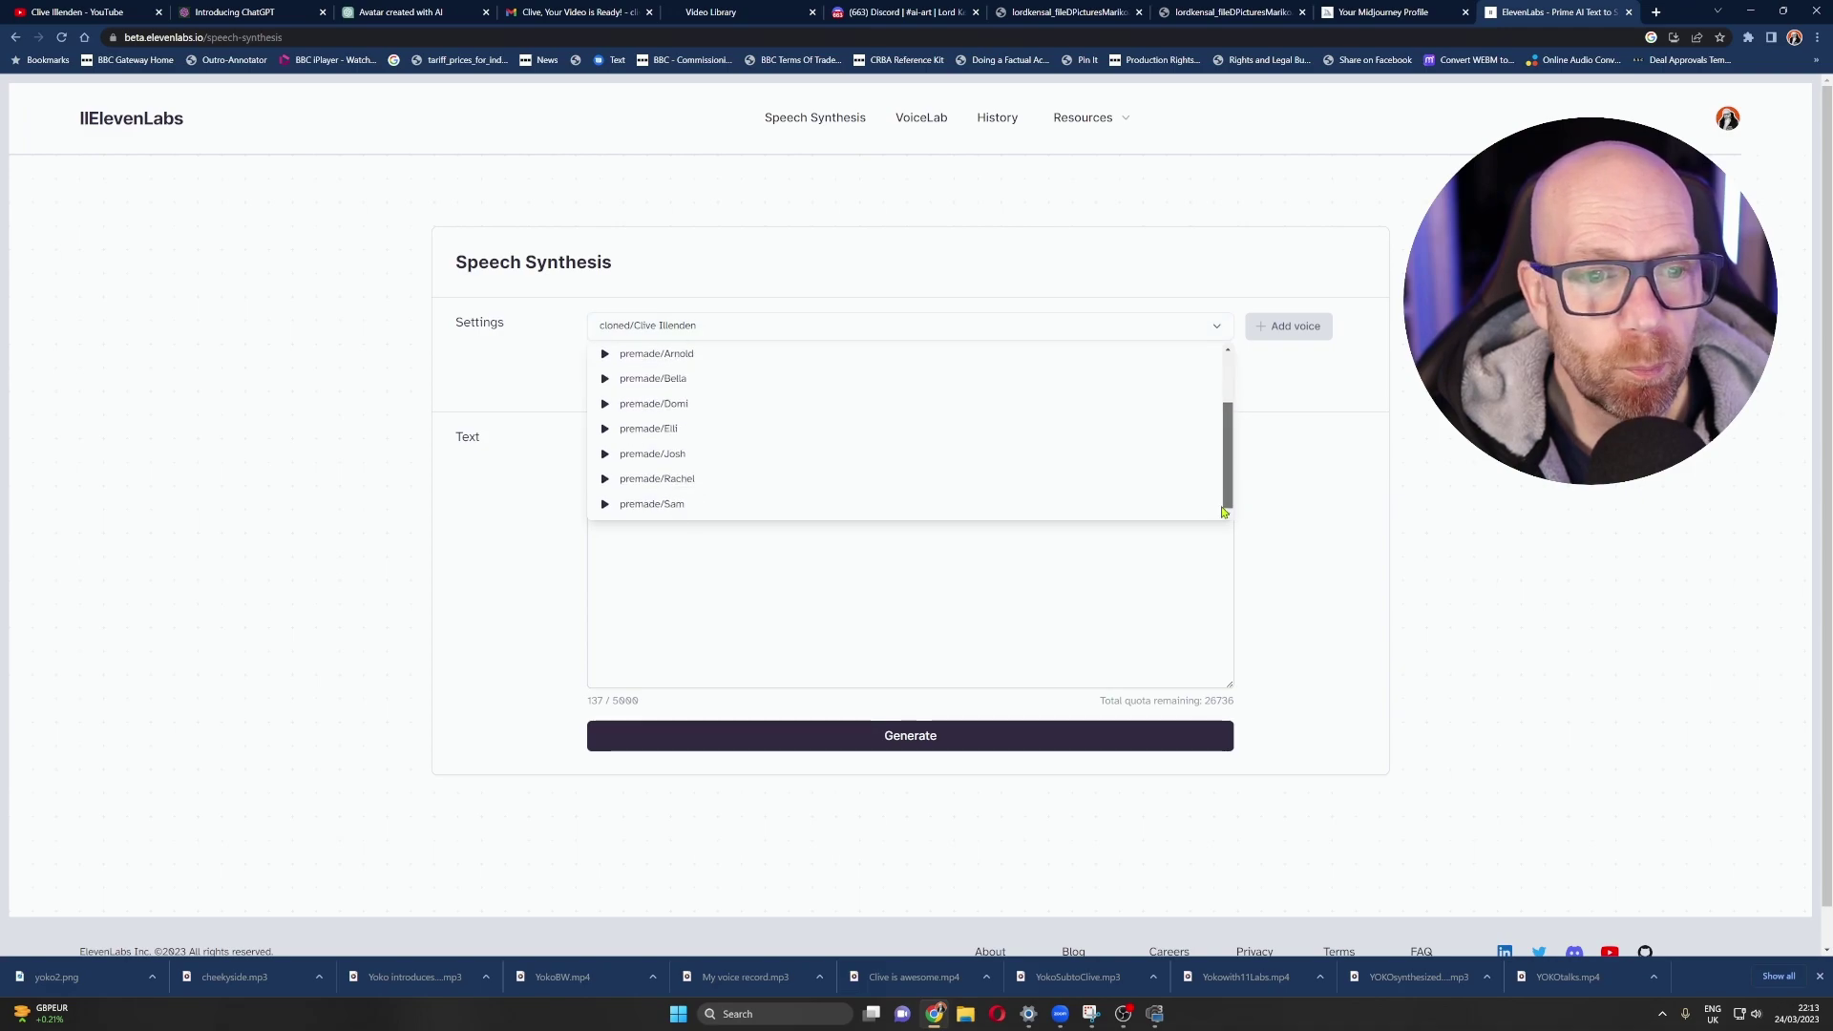
left_click_drag(1223, 511, 1215, 372)
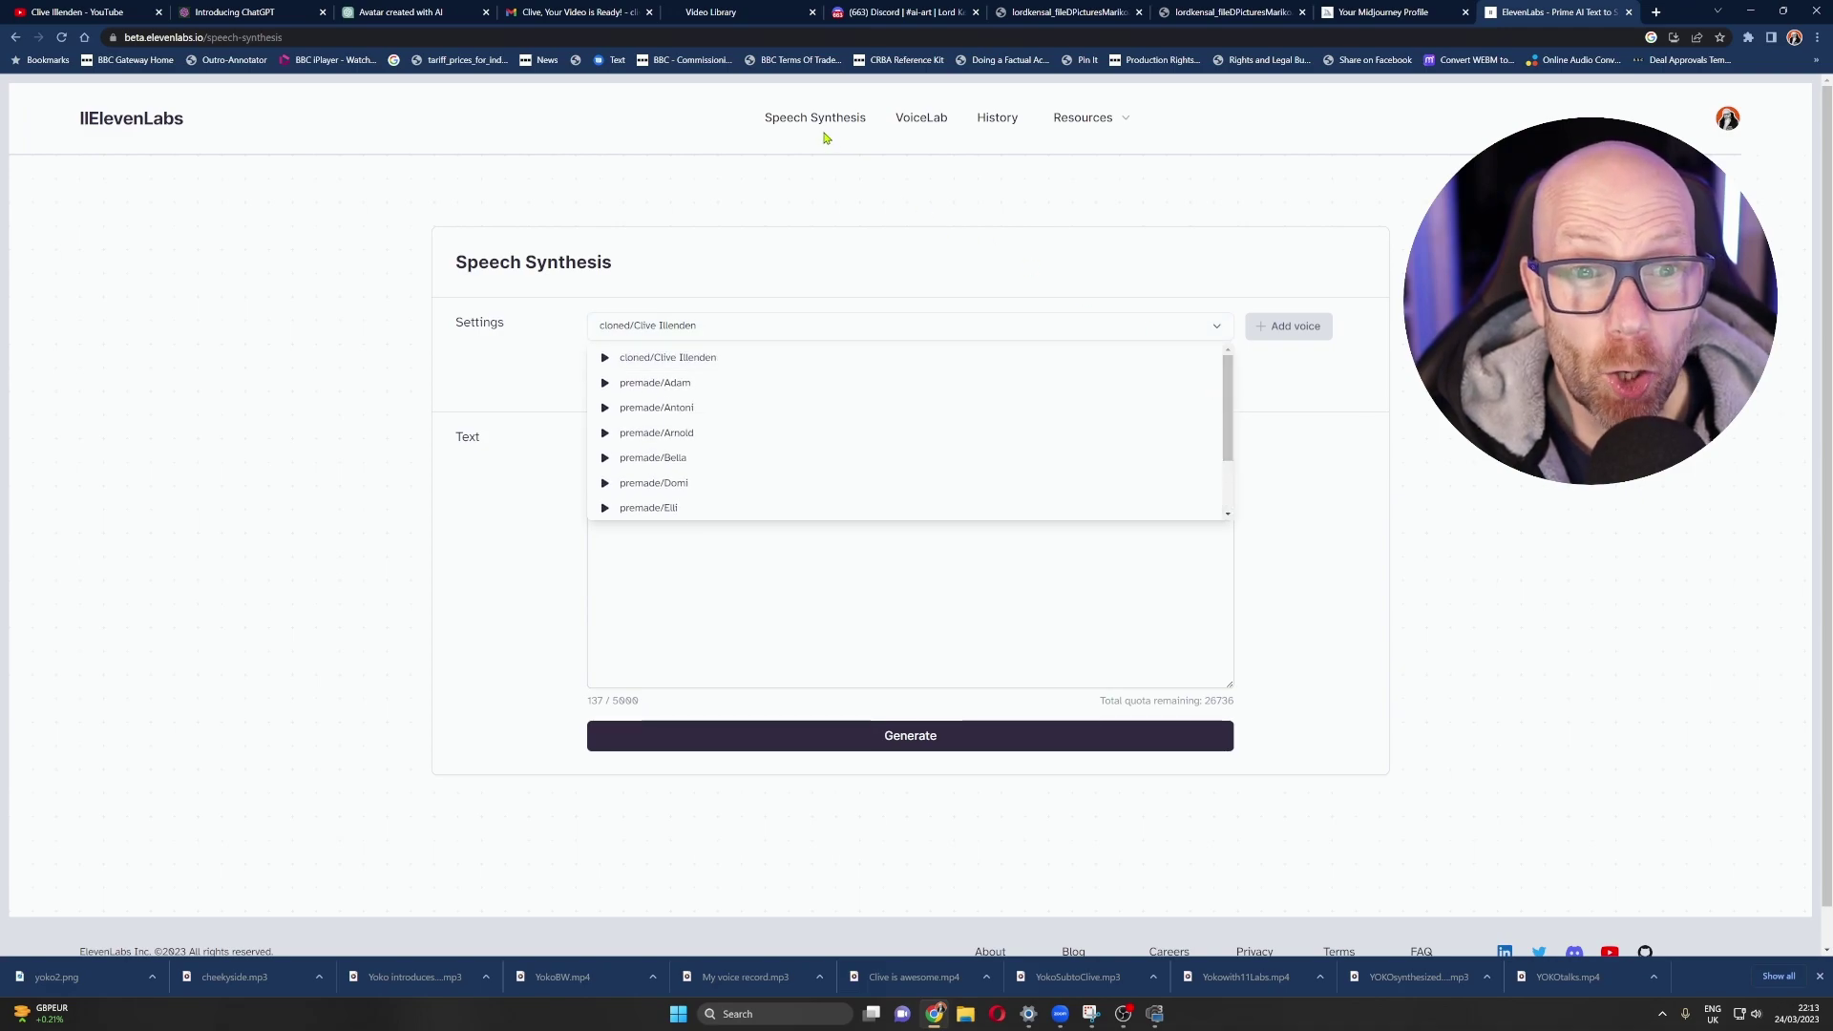
left_click(921, 117)
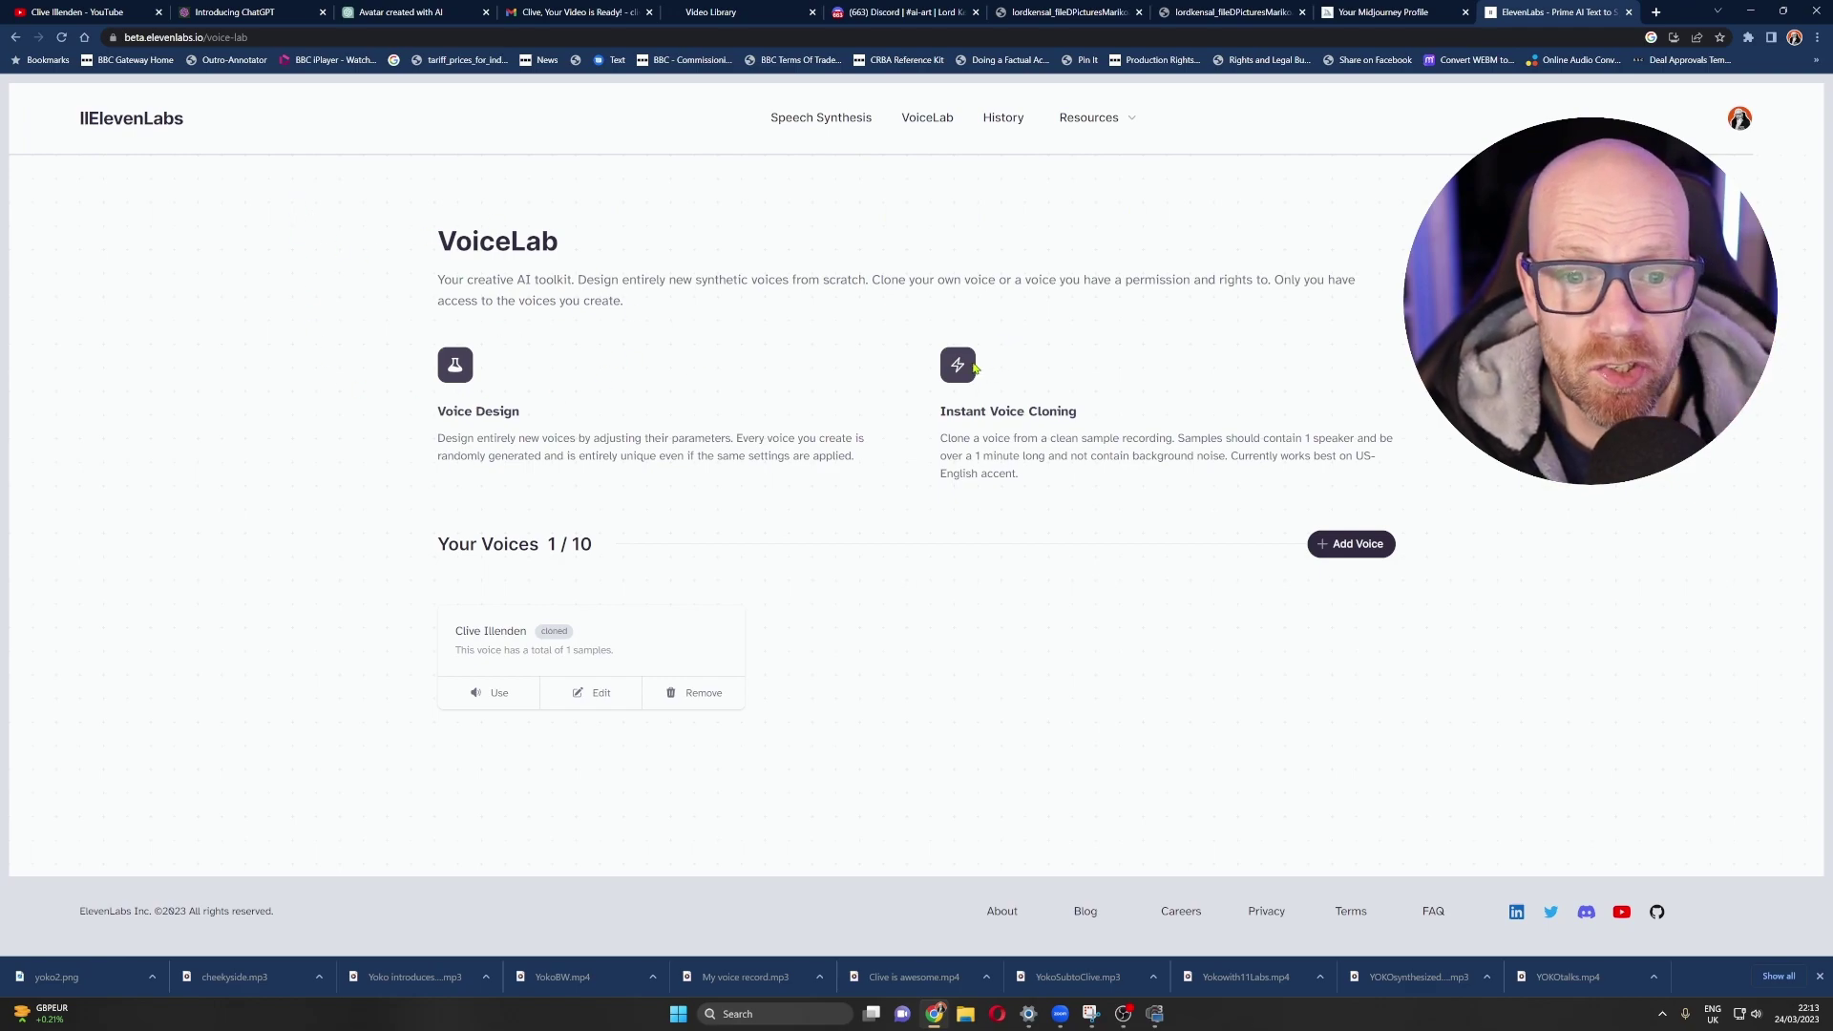
- Cancel the Add Voice dialog, choose Use on the cloned voice, then go to History
left_click(1322, 545)
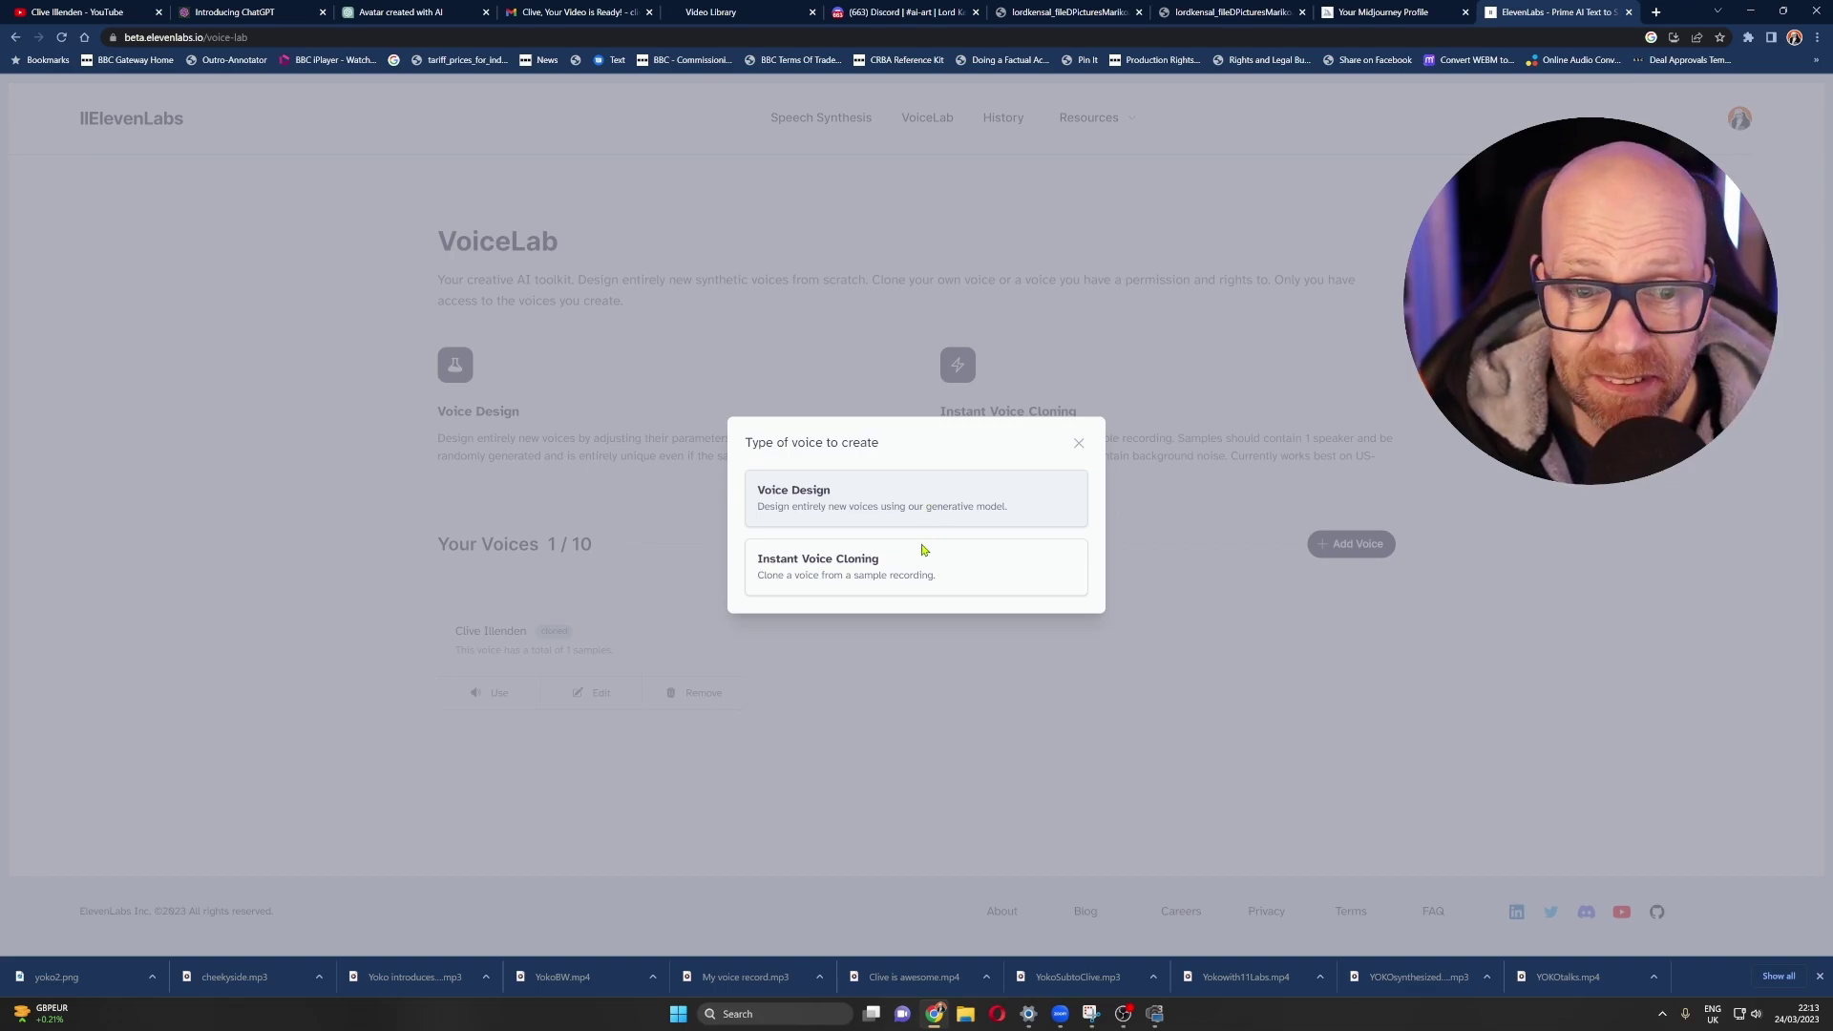
left_click(1250, 593)
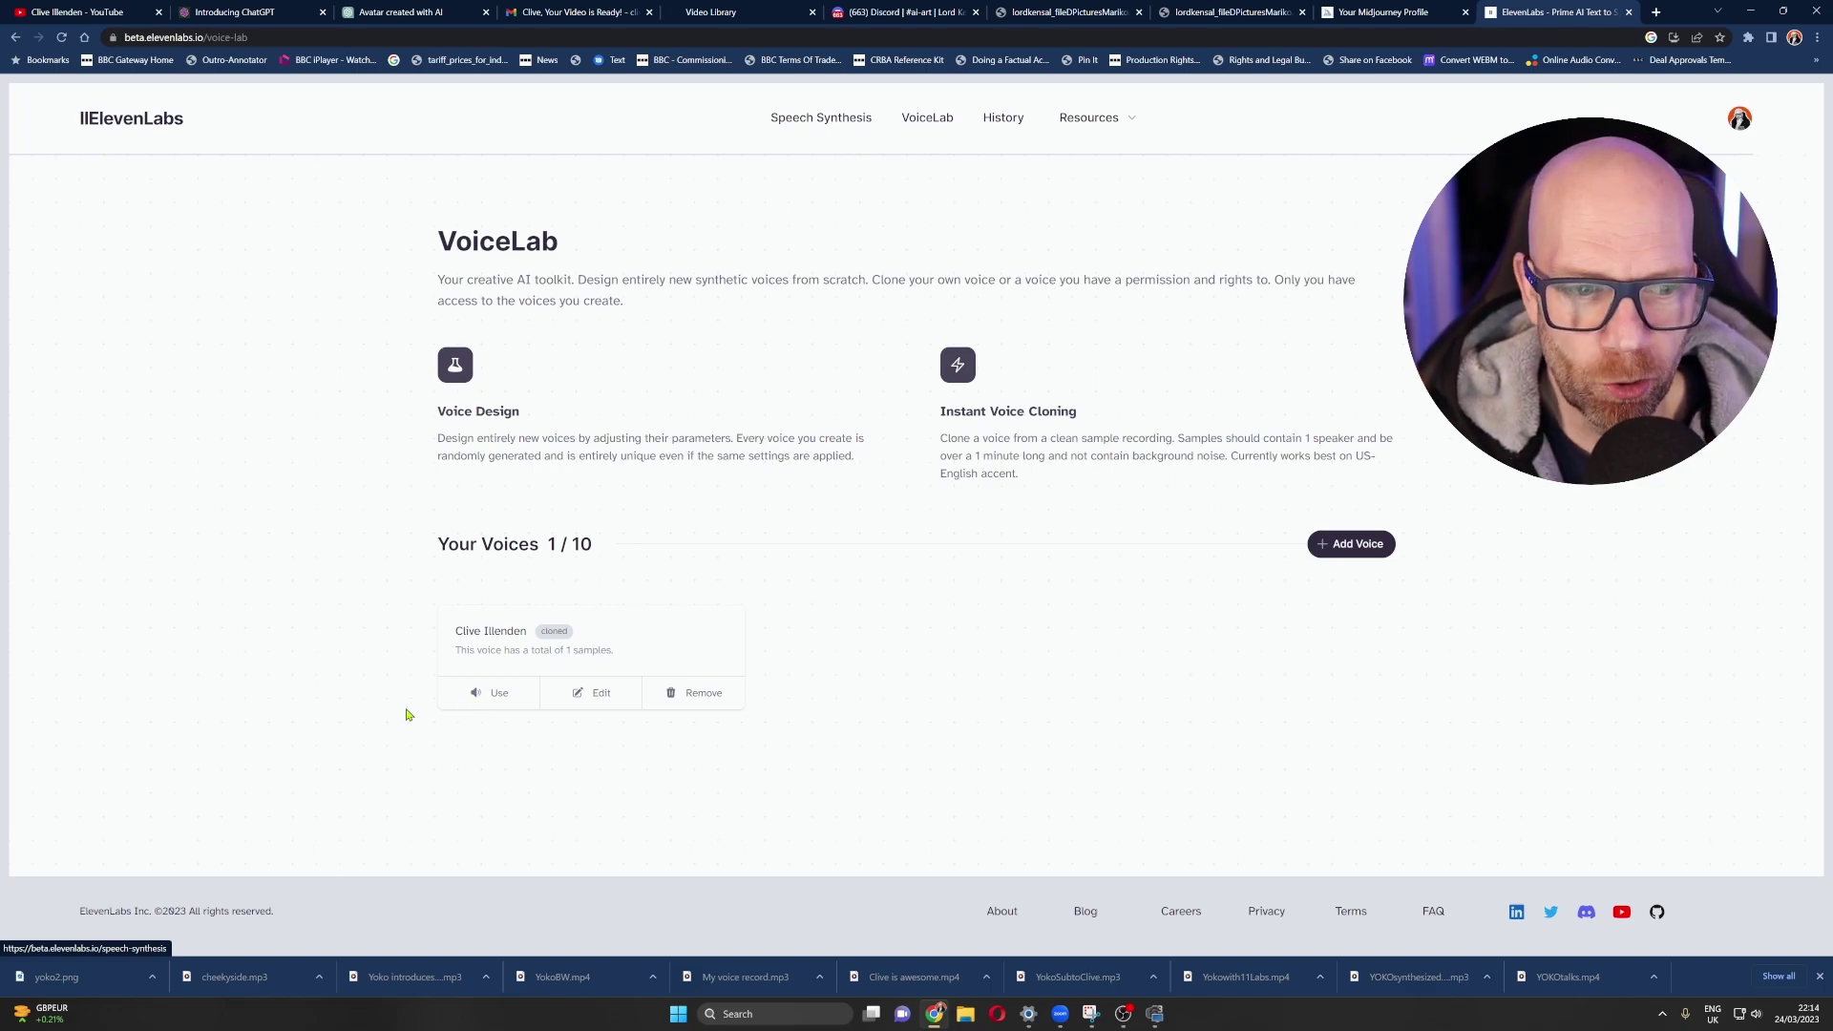
left_click(458, 700)
left_click(1003, 119)
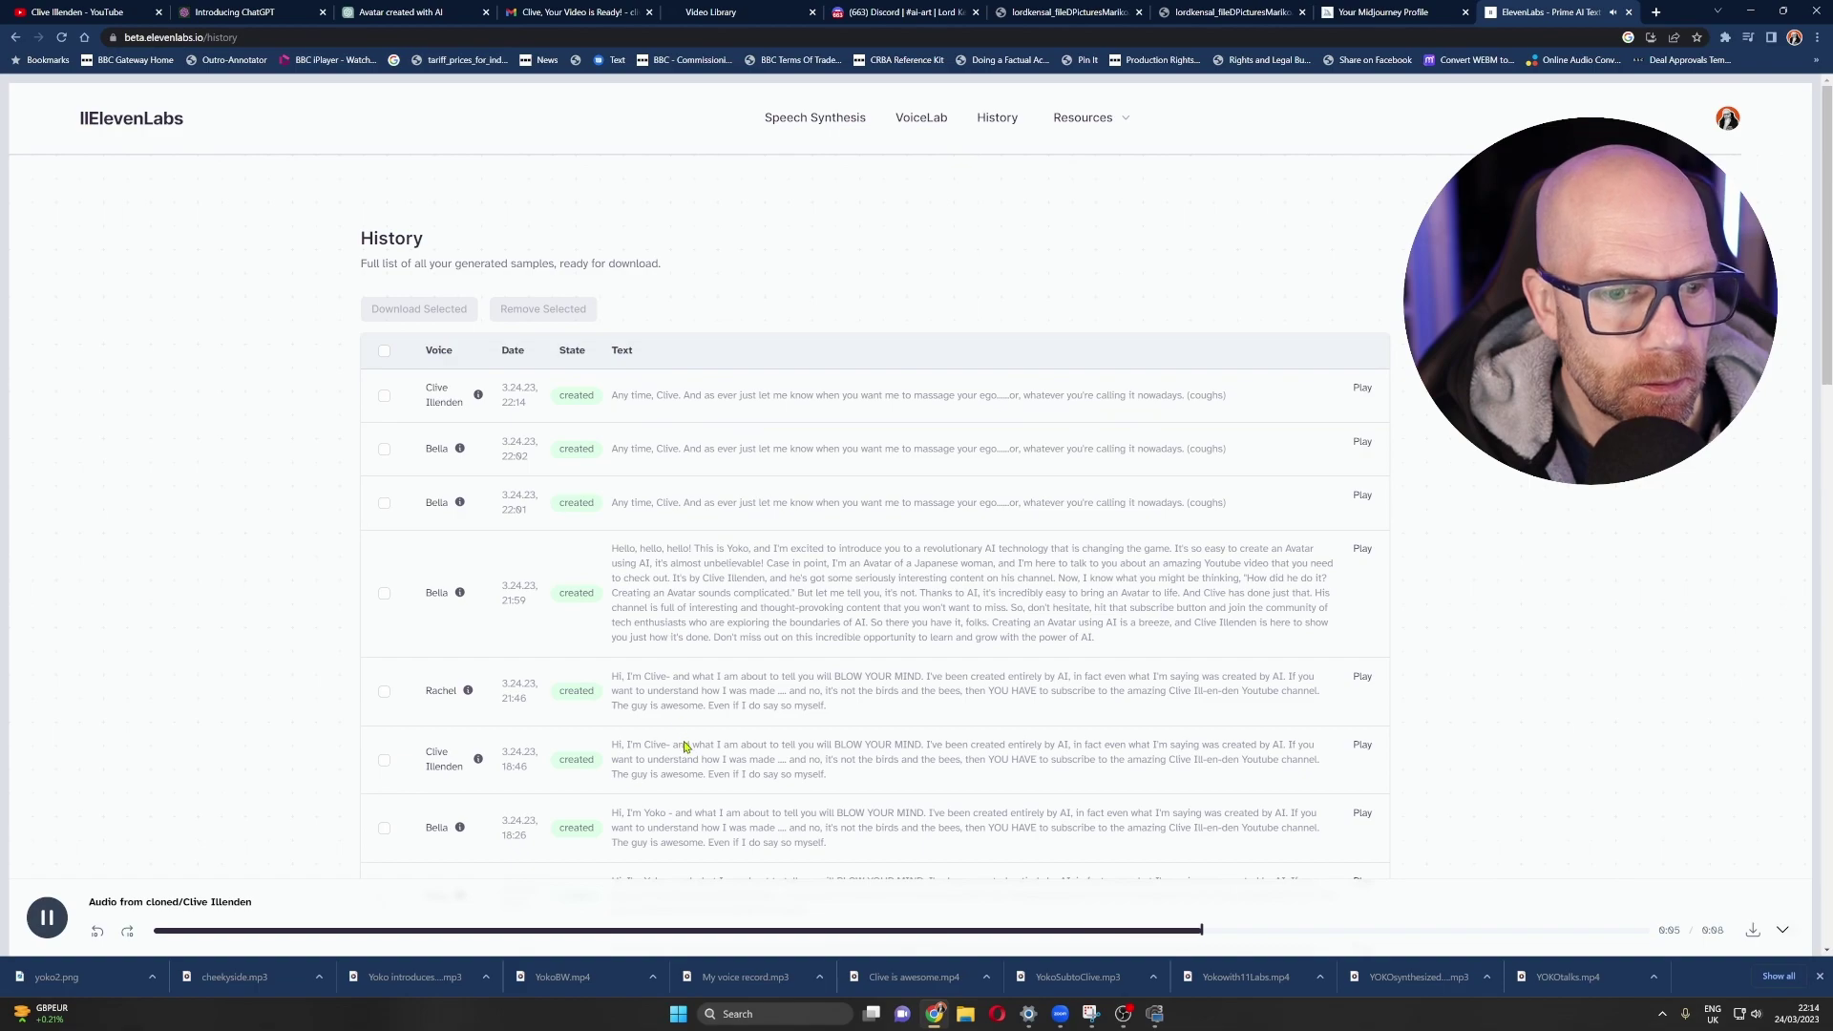
- Replay the 18:46 cloned-voice sample, then go to Speech Synthesis and list the voices
left_click(525, 766)
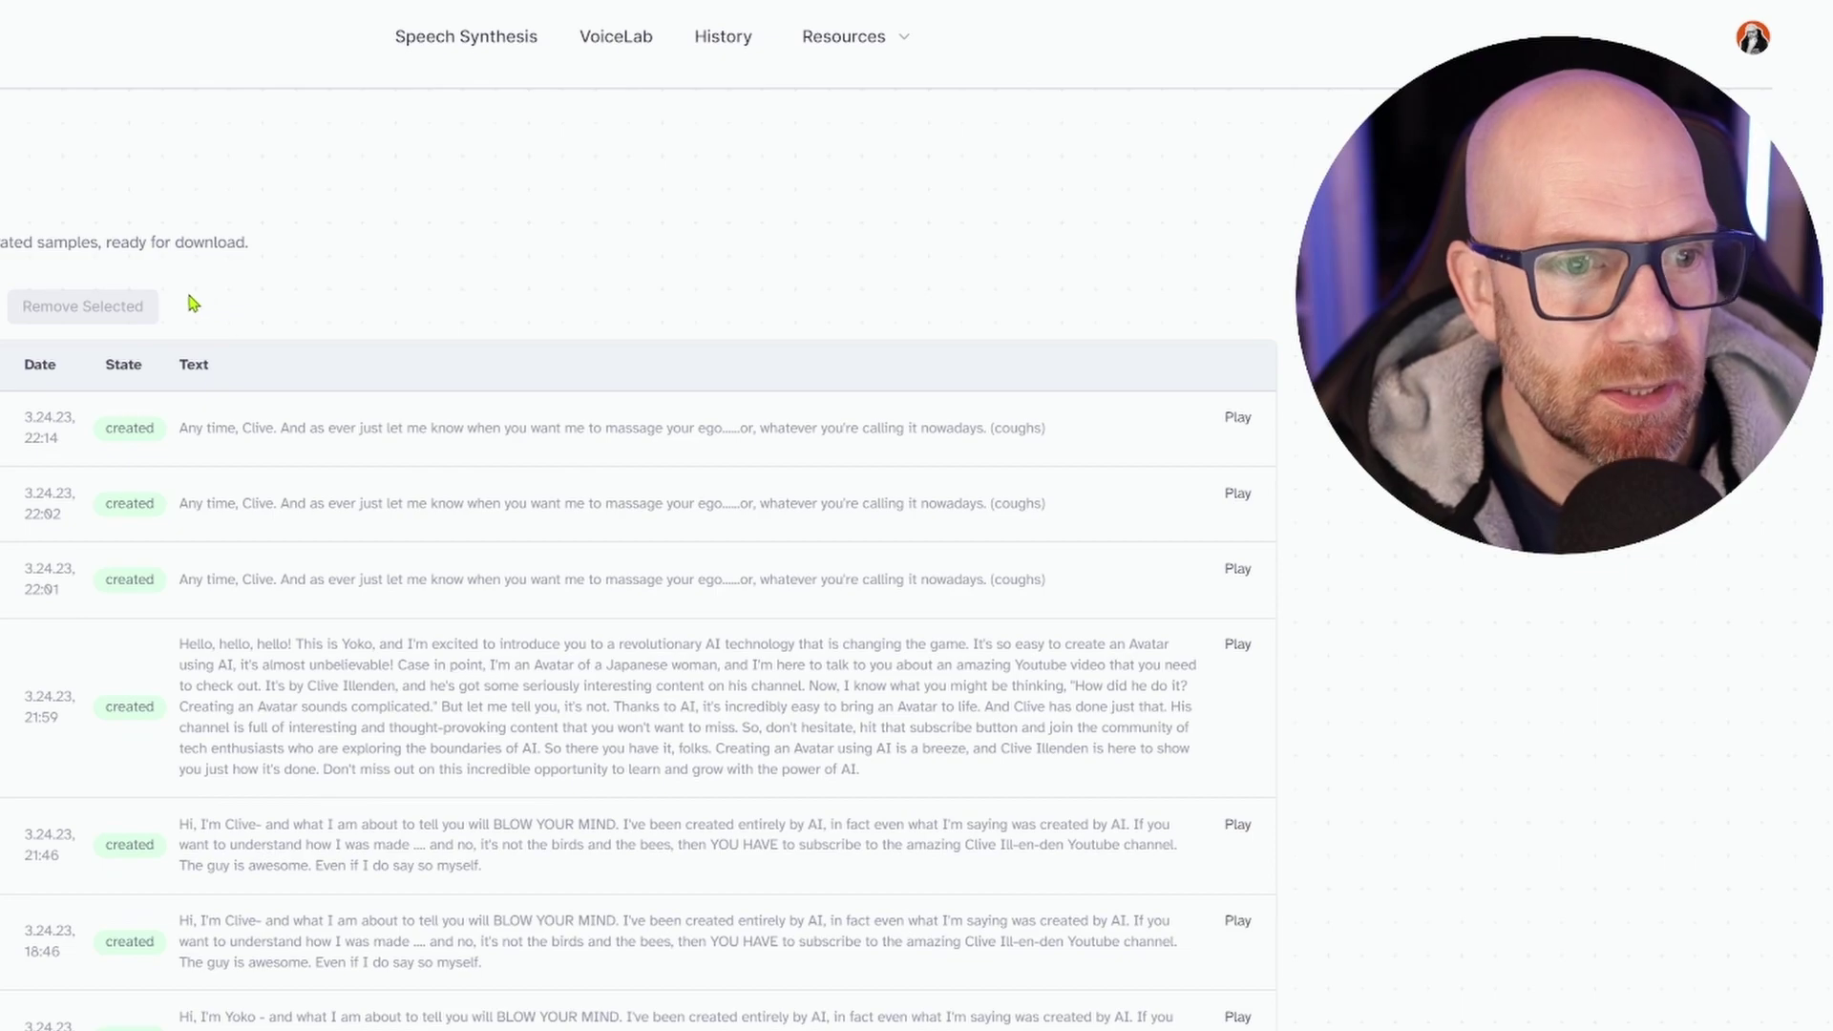
left_click(615, 43)
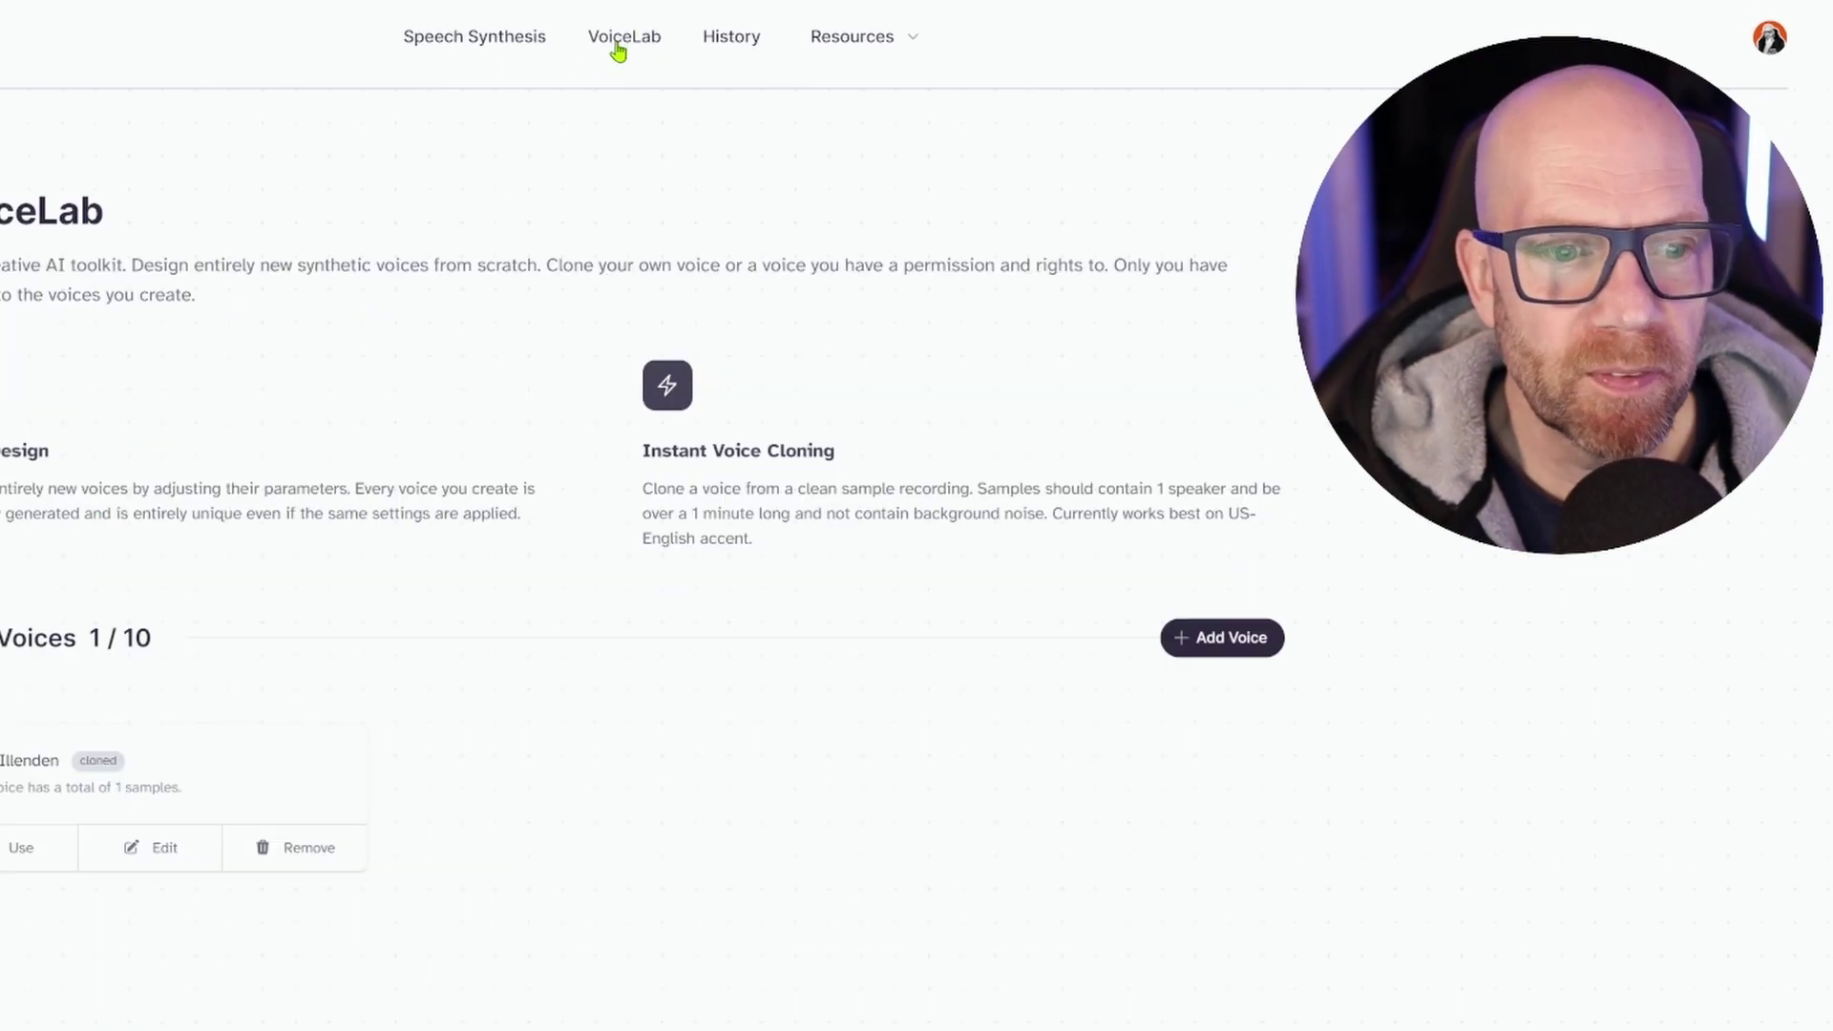
left_click(515, 38)
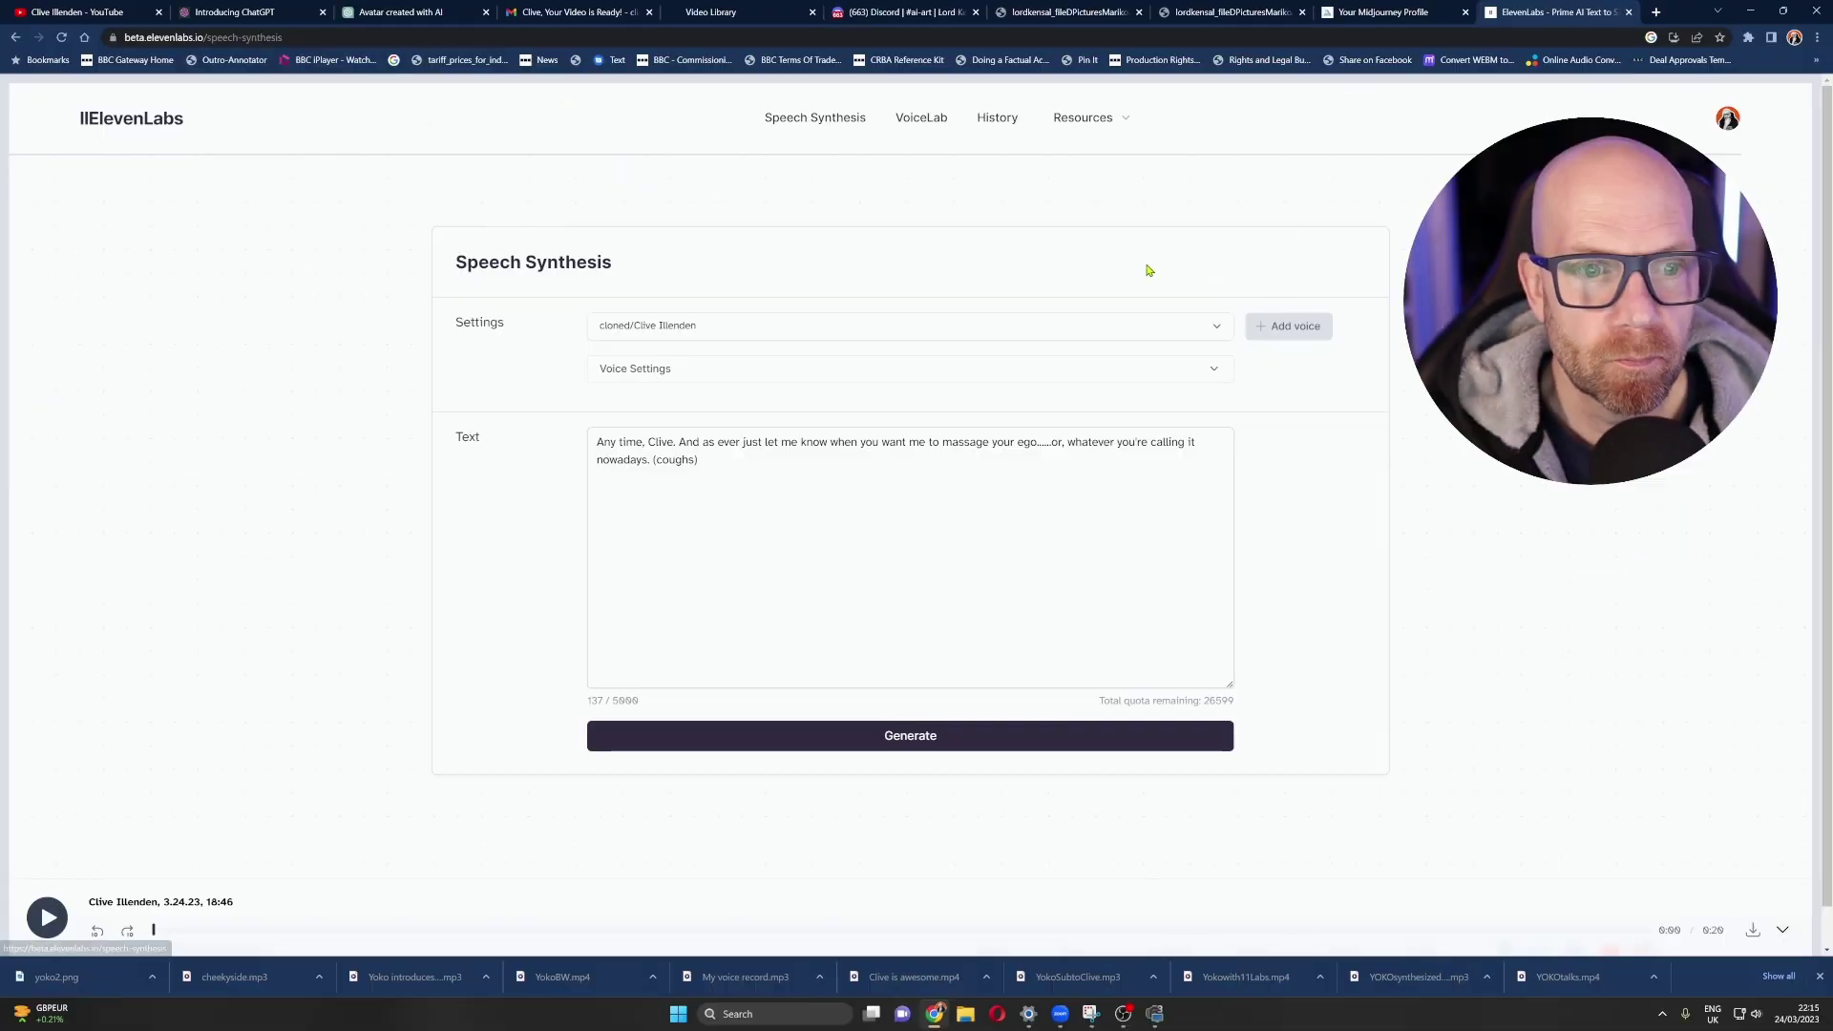
left_click(1215, 326)
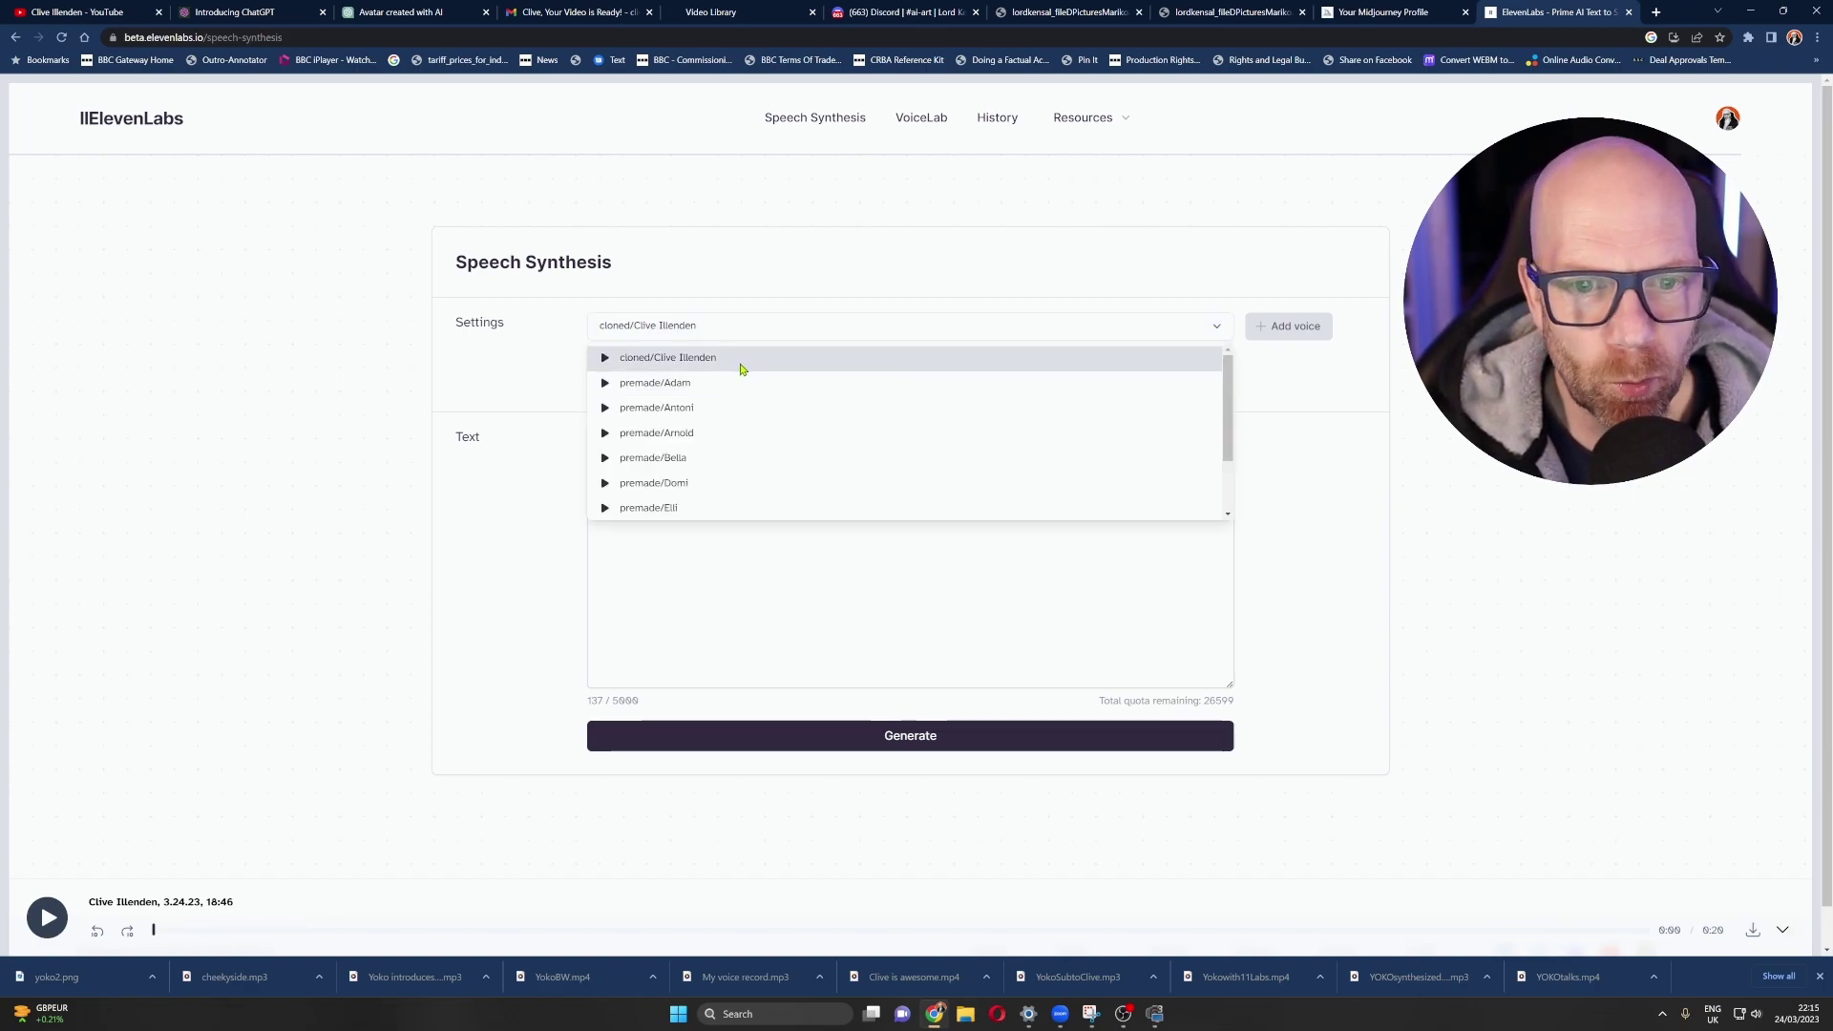
- Generate the script line in the premade Adam, Antoni and Bella voices
left_click(645, 385)
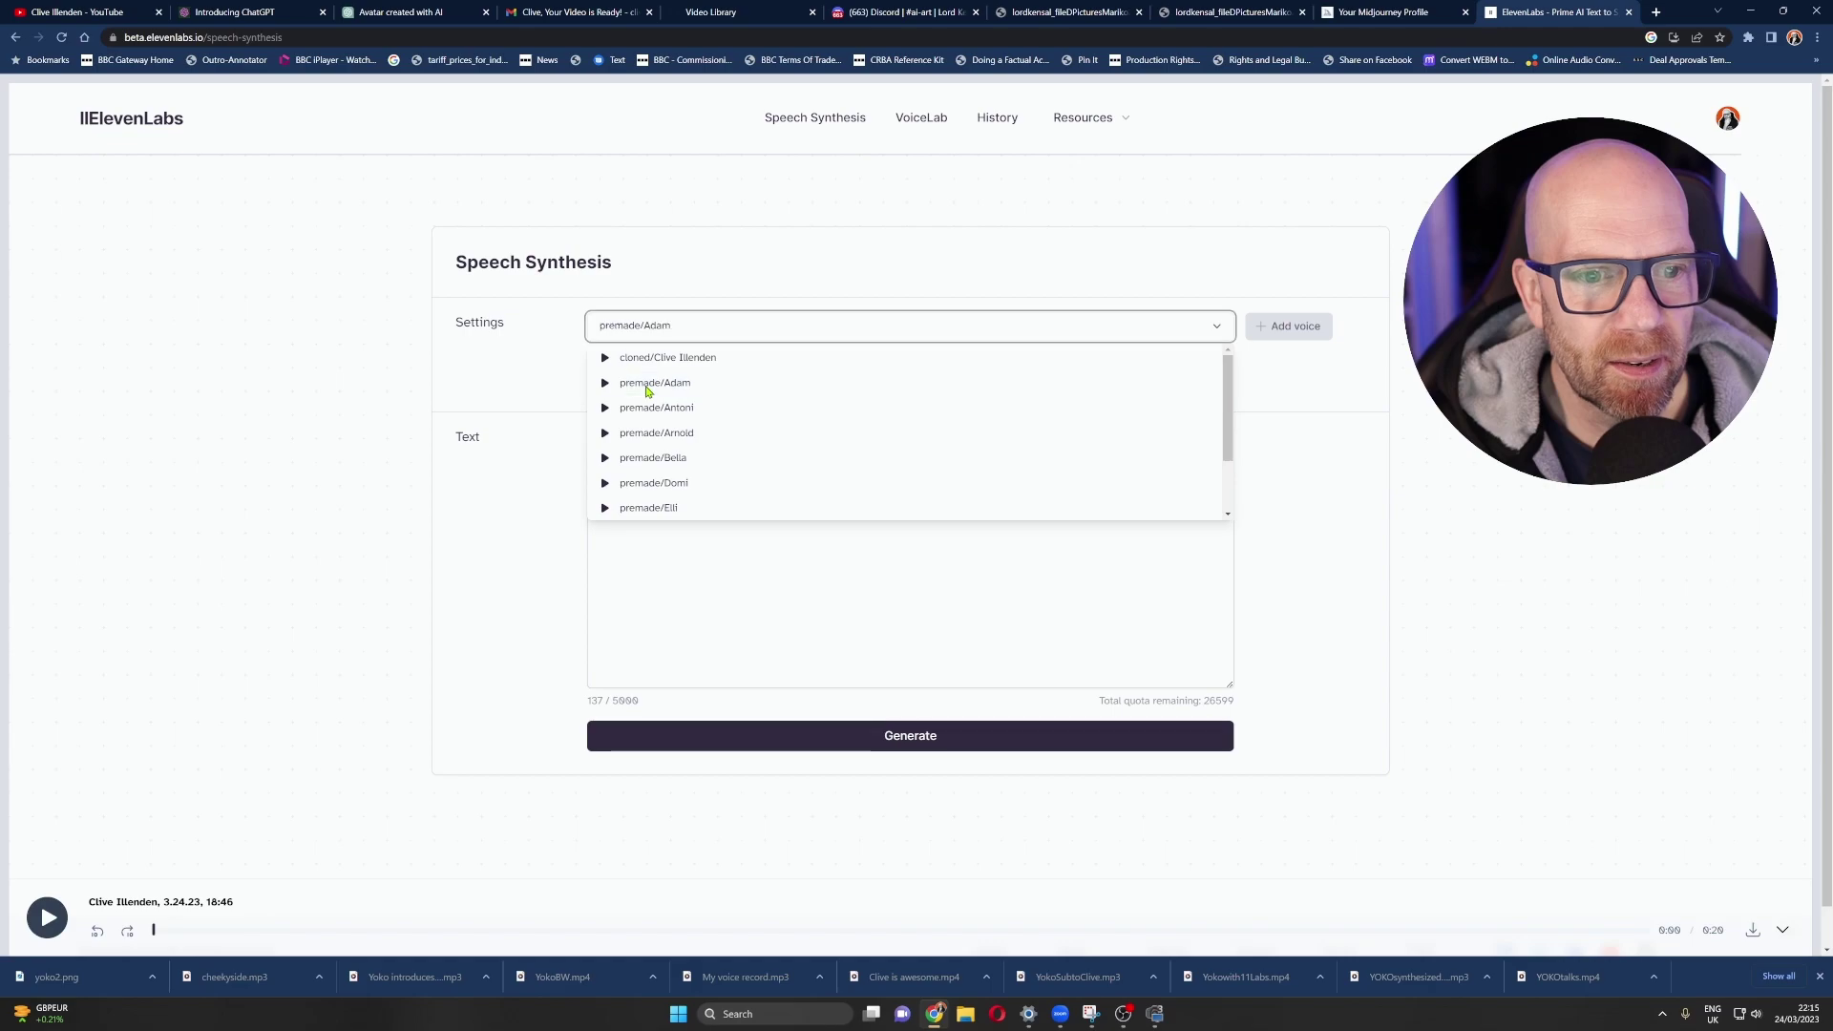
left_click(880, 732)
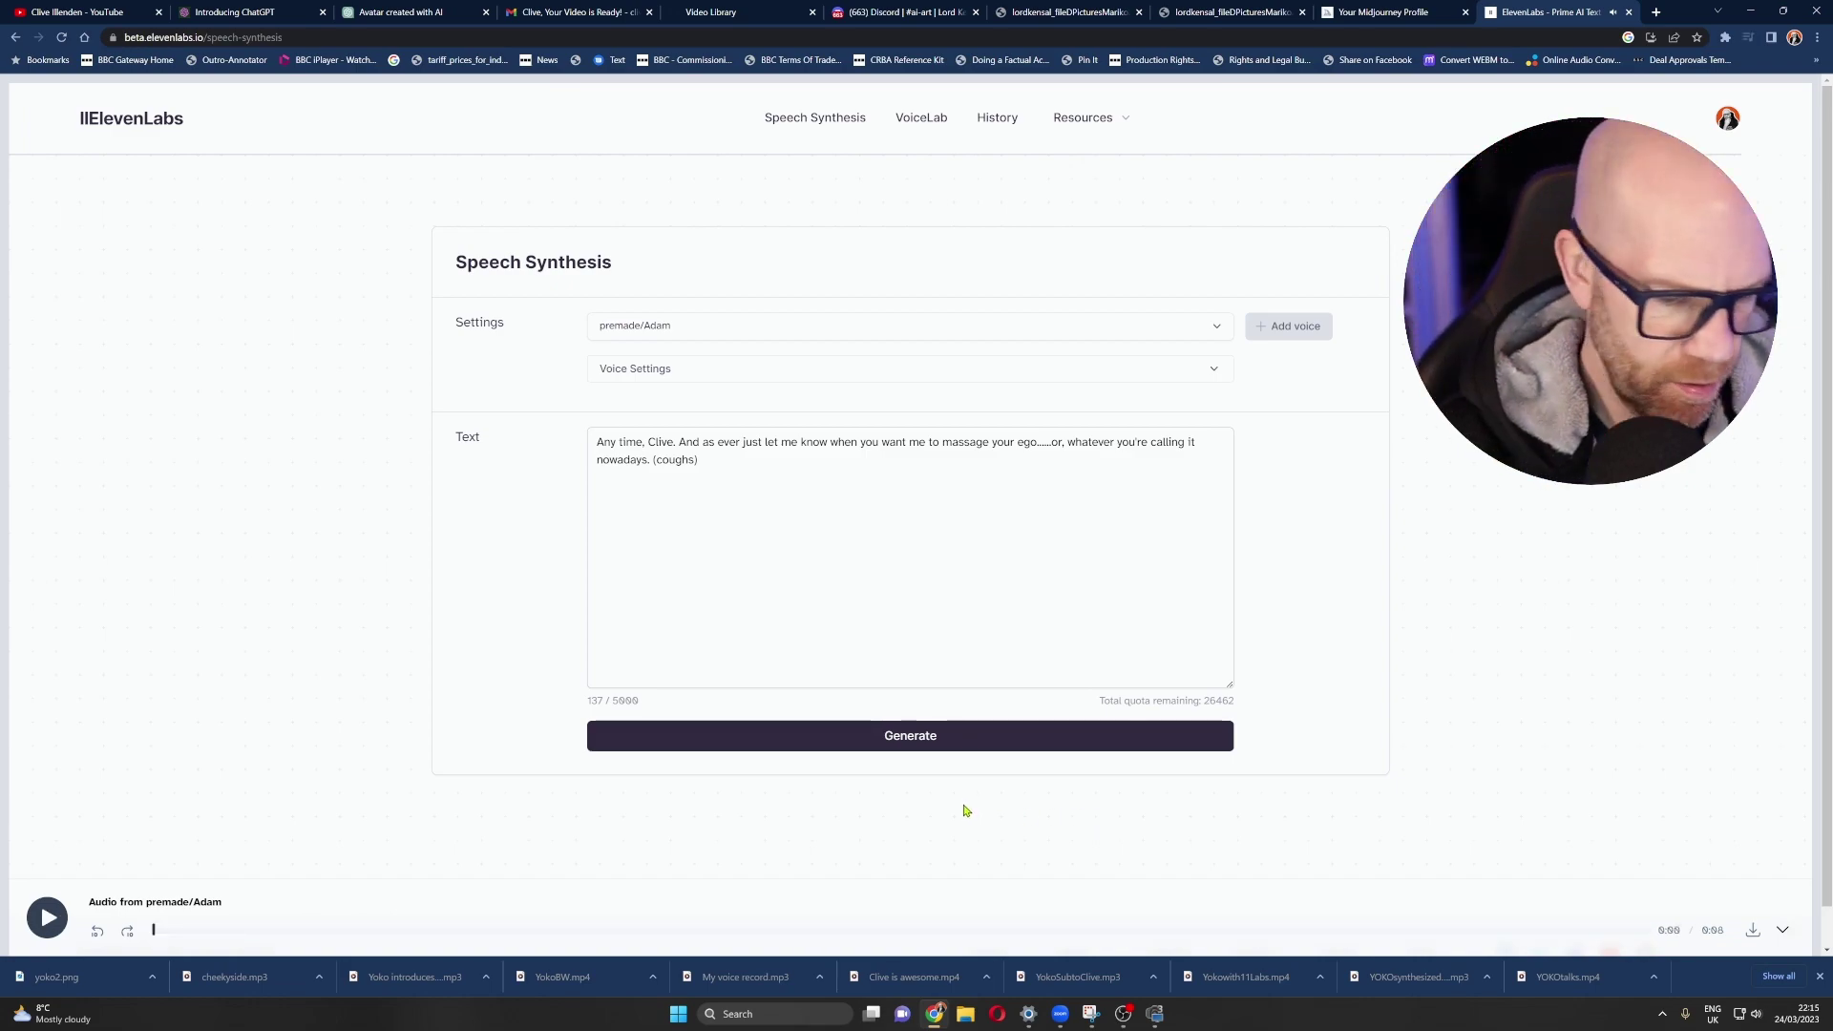
left_click(1072, 326)
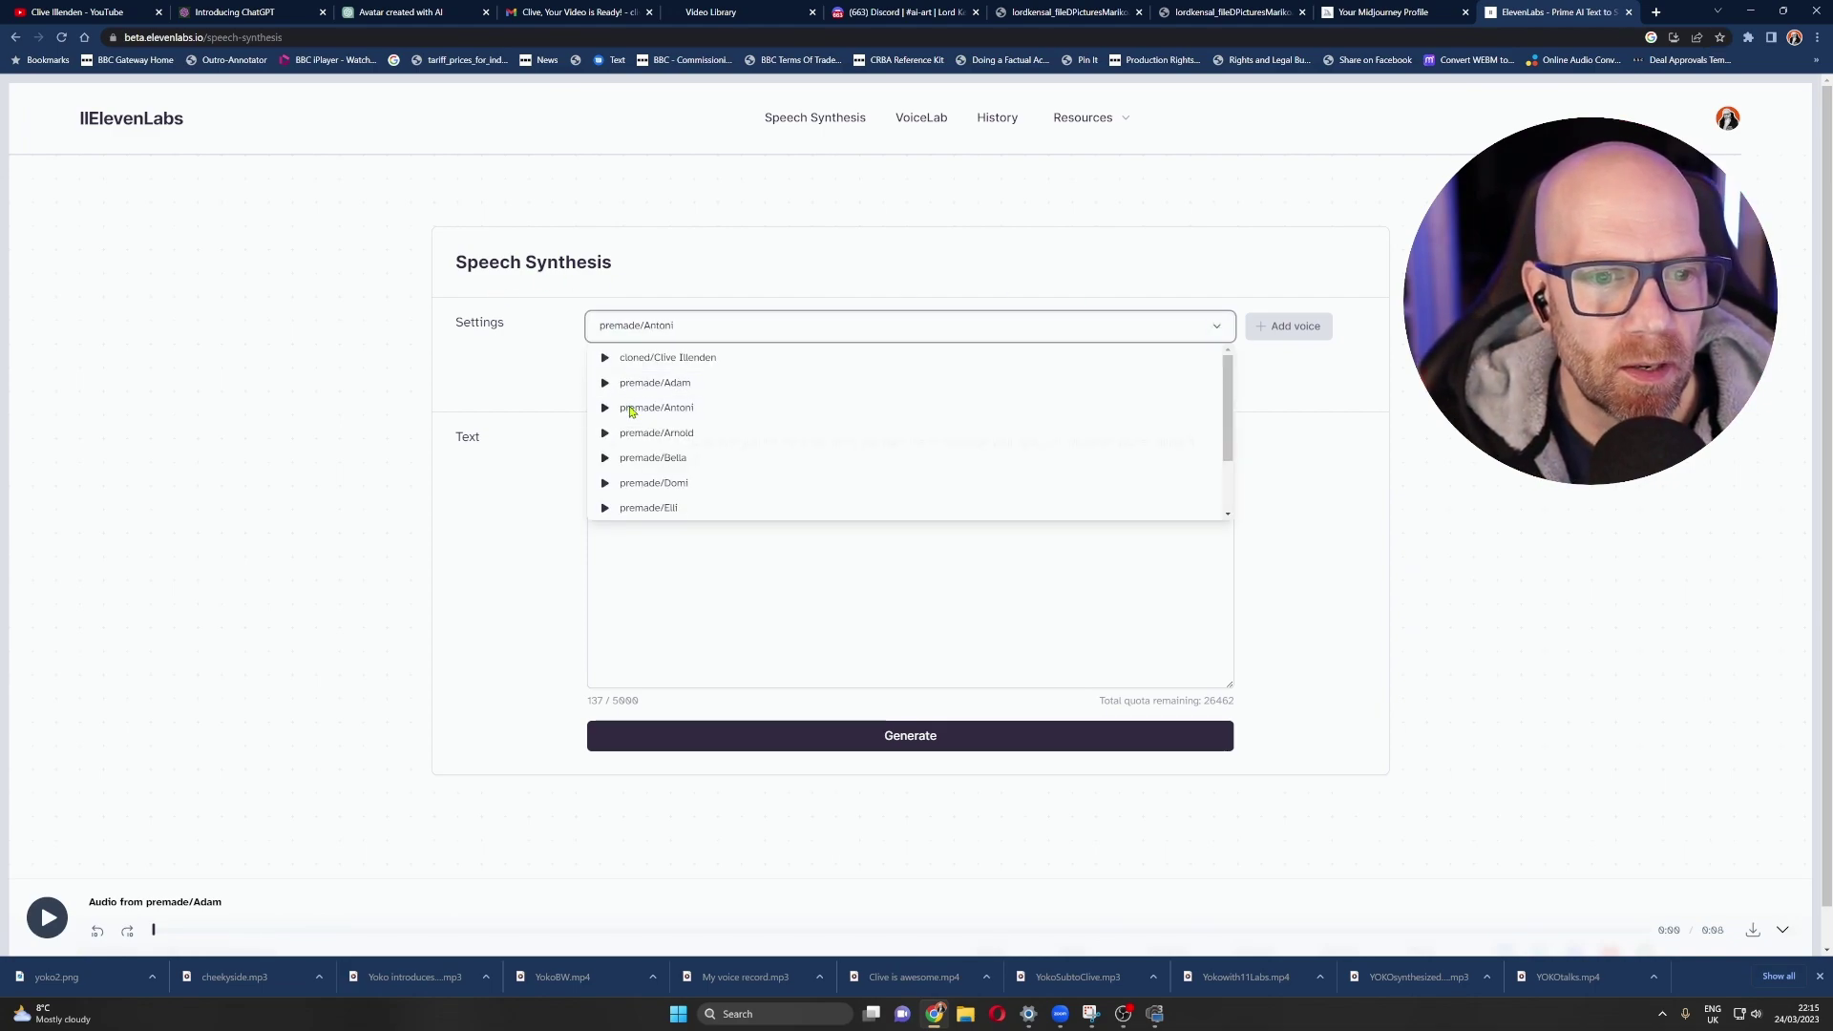
left_click(700, 432)
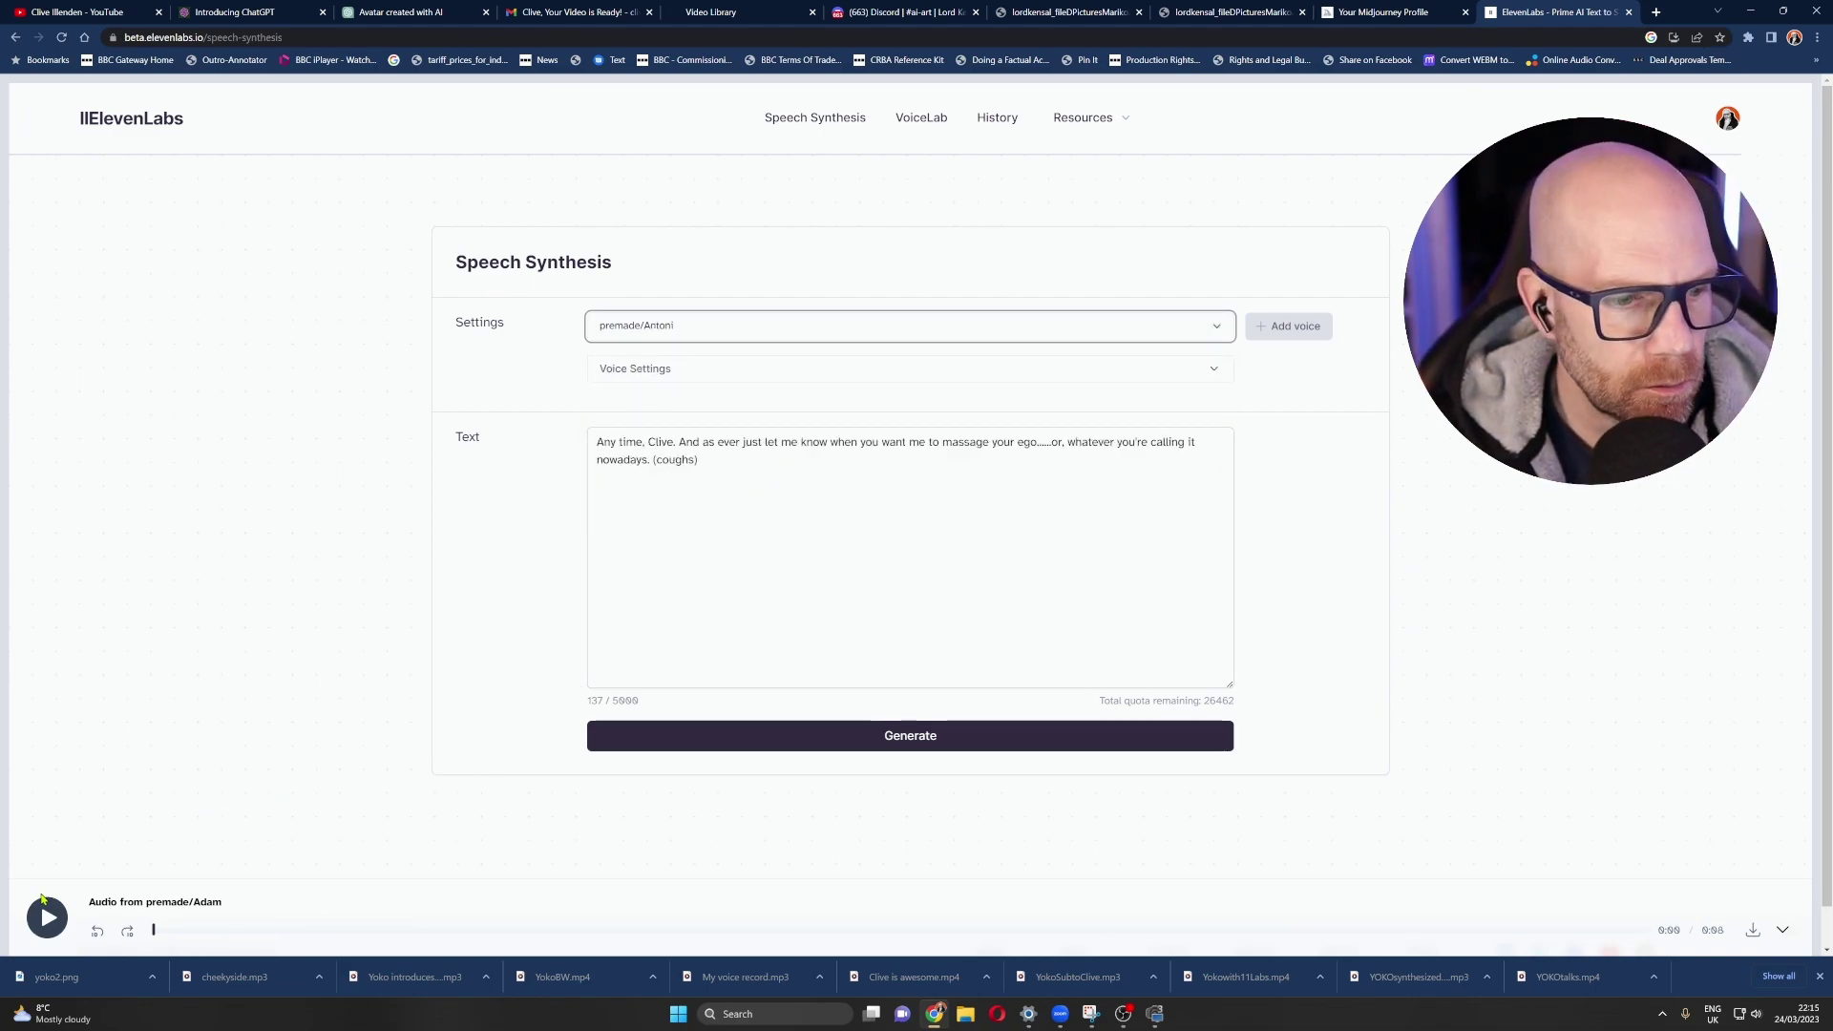
left_click(44, 915)
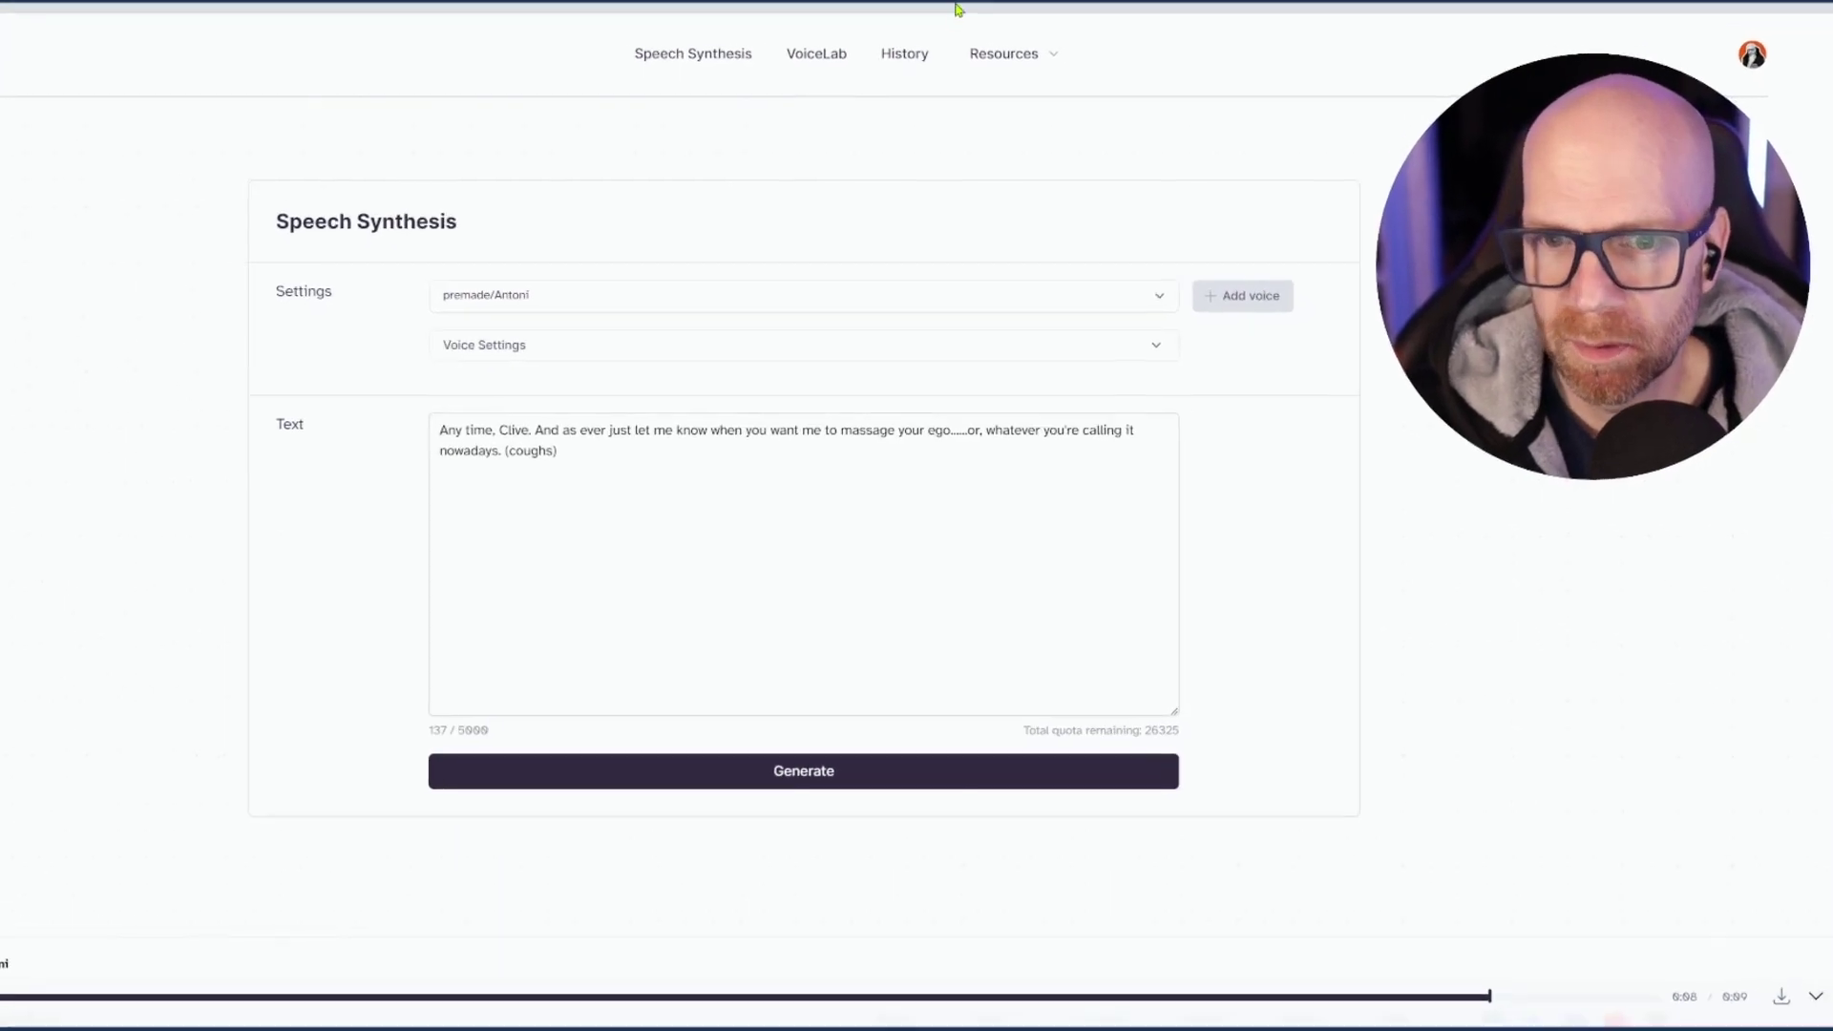
left_click(1150, 295)
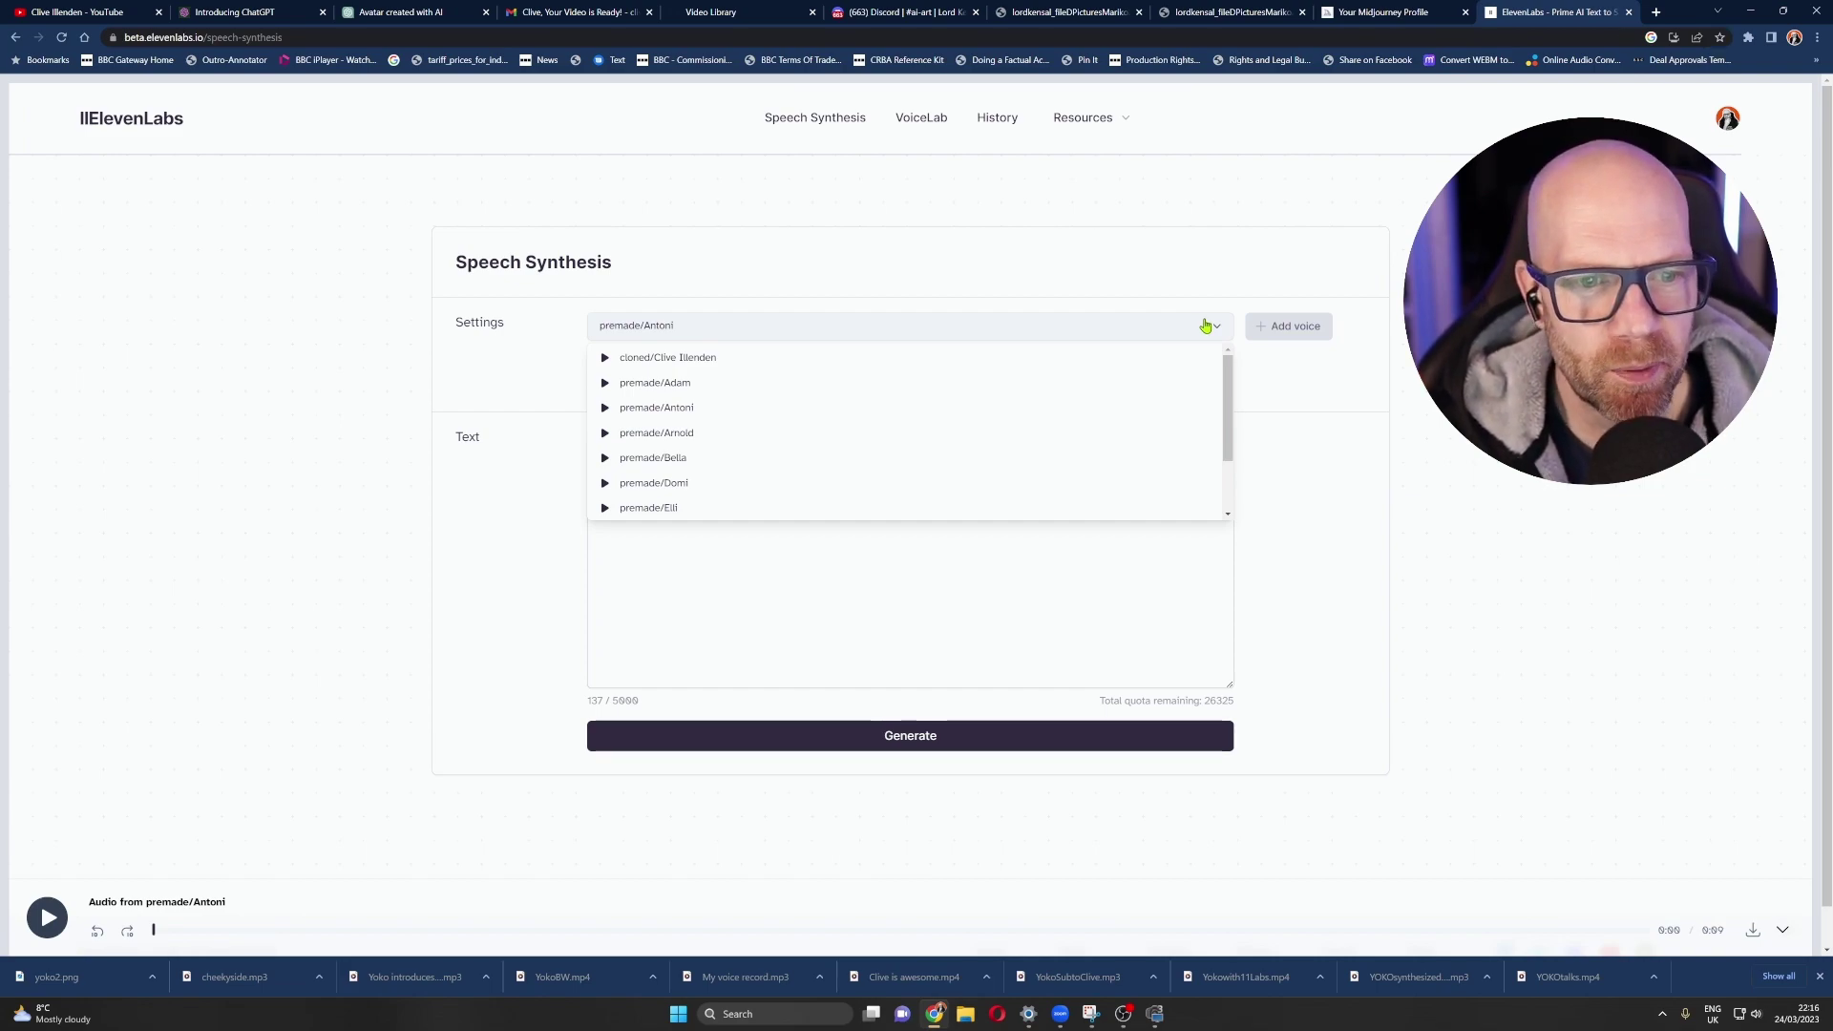
left_click(690, 457)
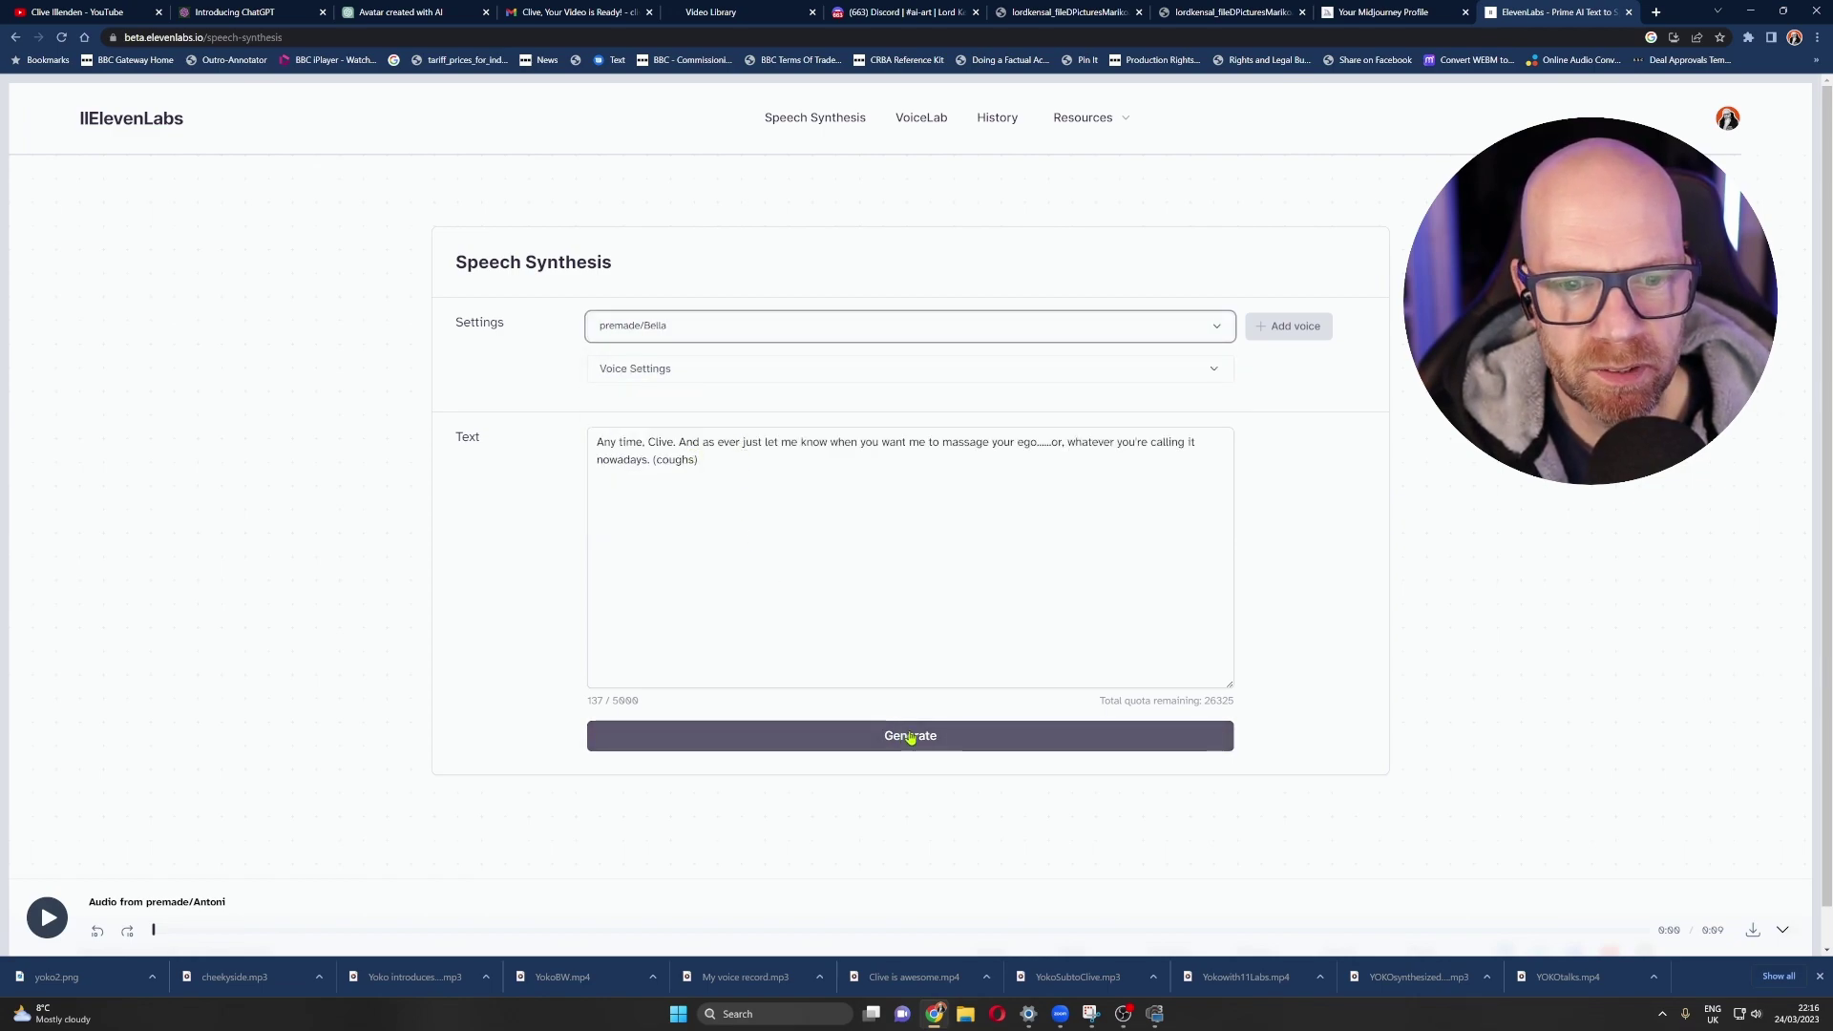
left_click(866, 741)
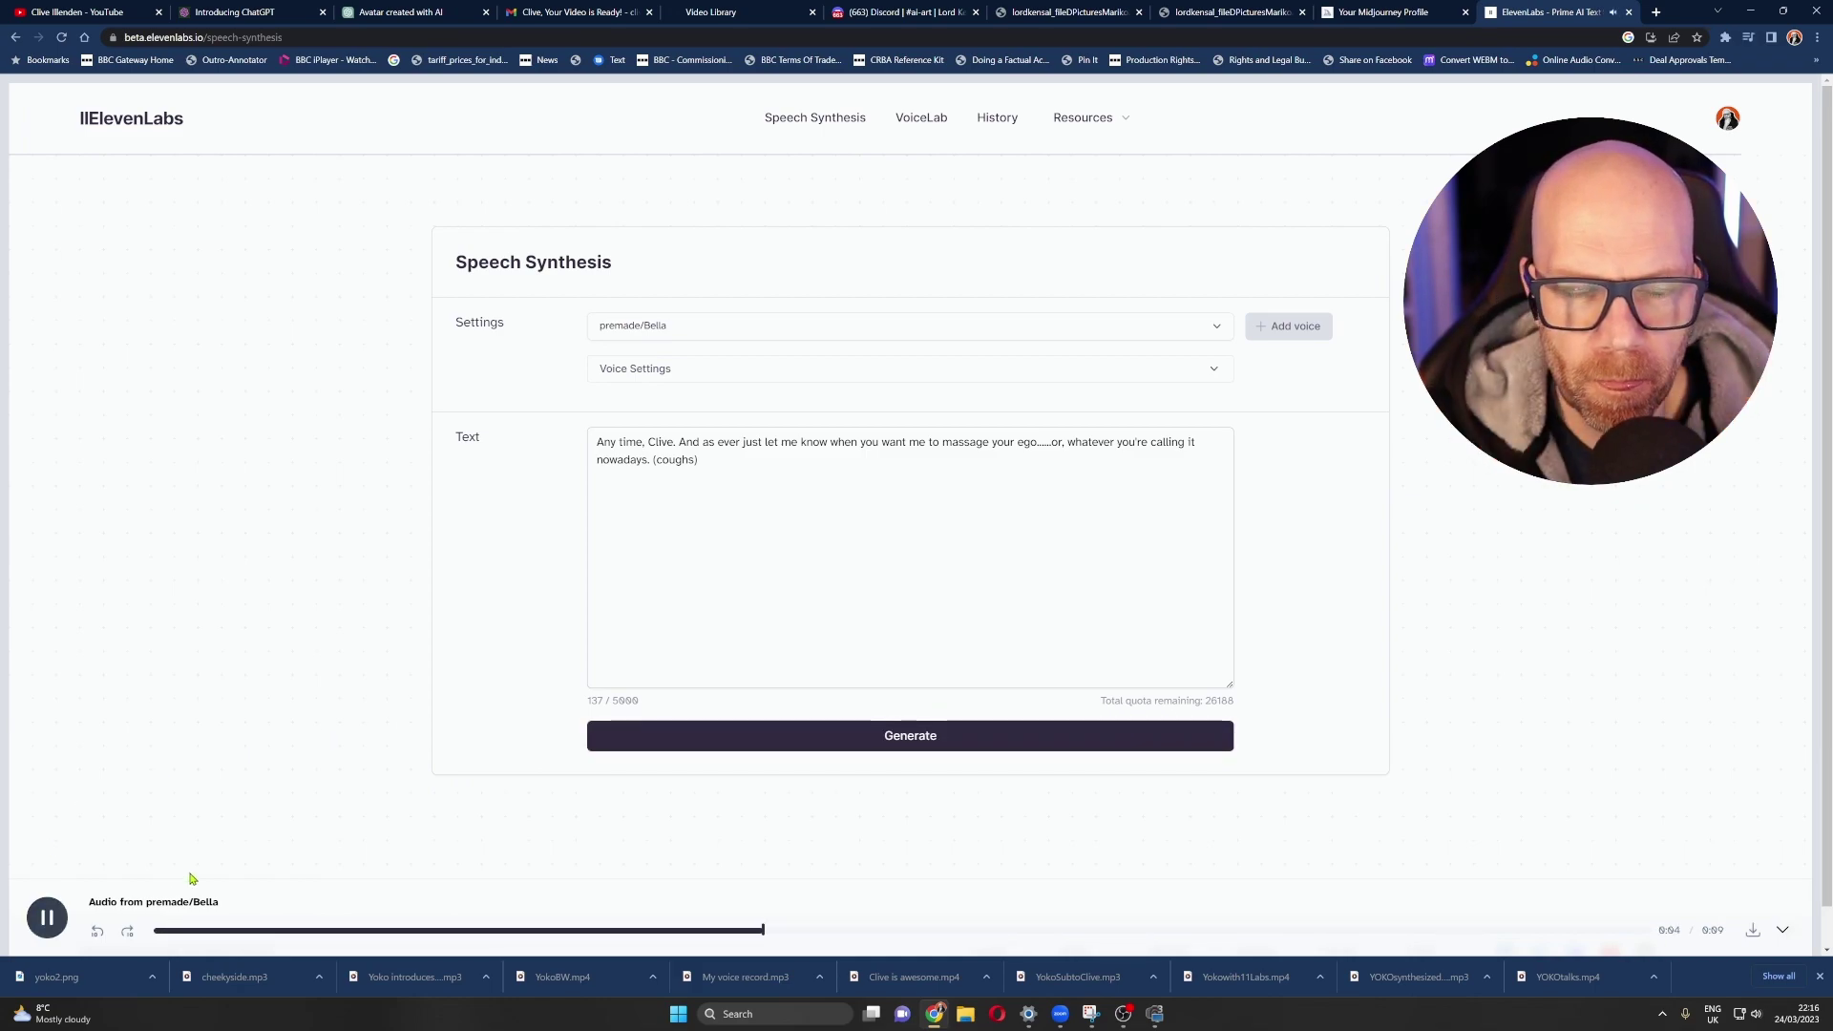
- Expand Voice Settings to show Stability and Clarity, and switch to the premade Elli voice
left_click(1210, 370)
left_click(1220, 334)
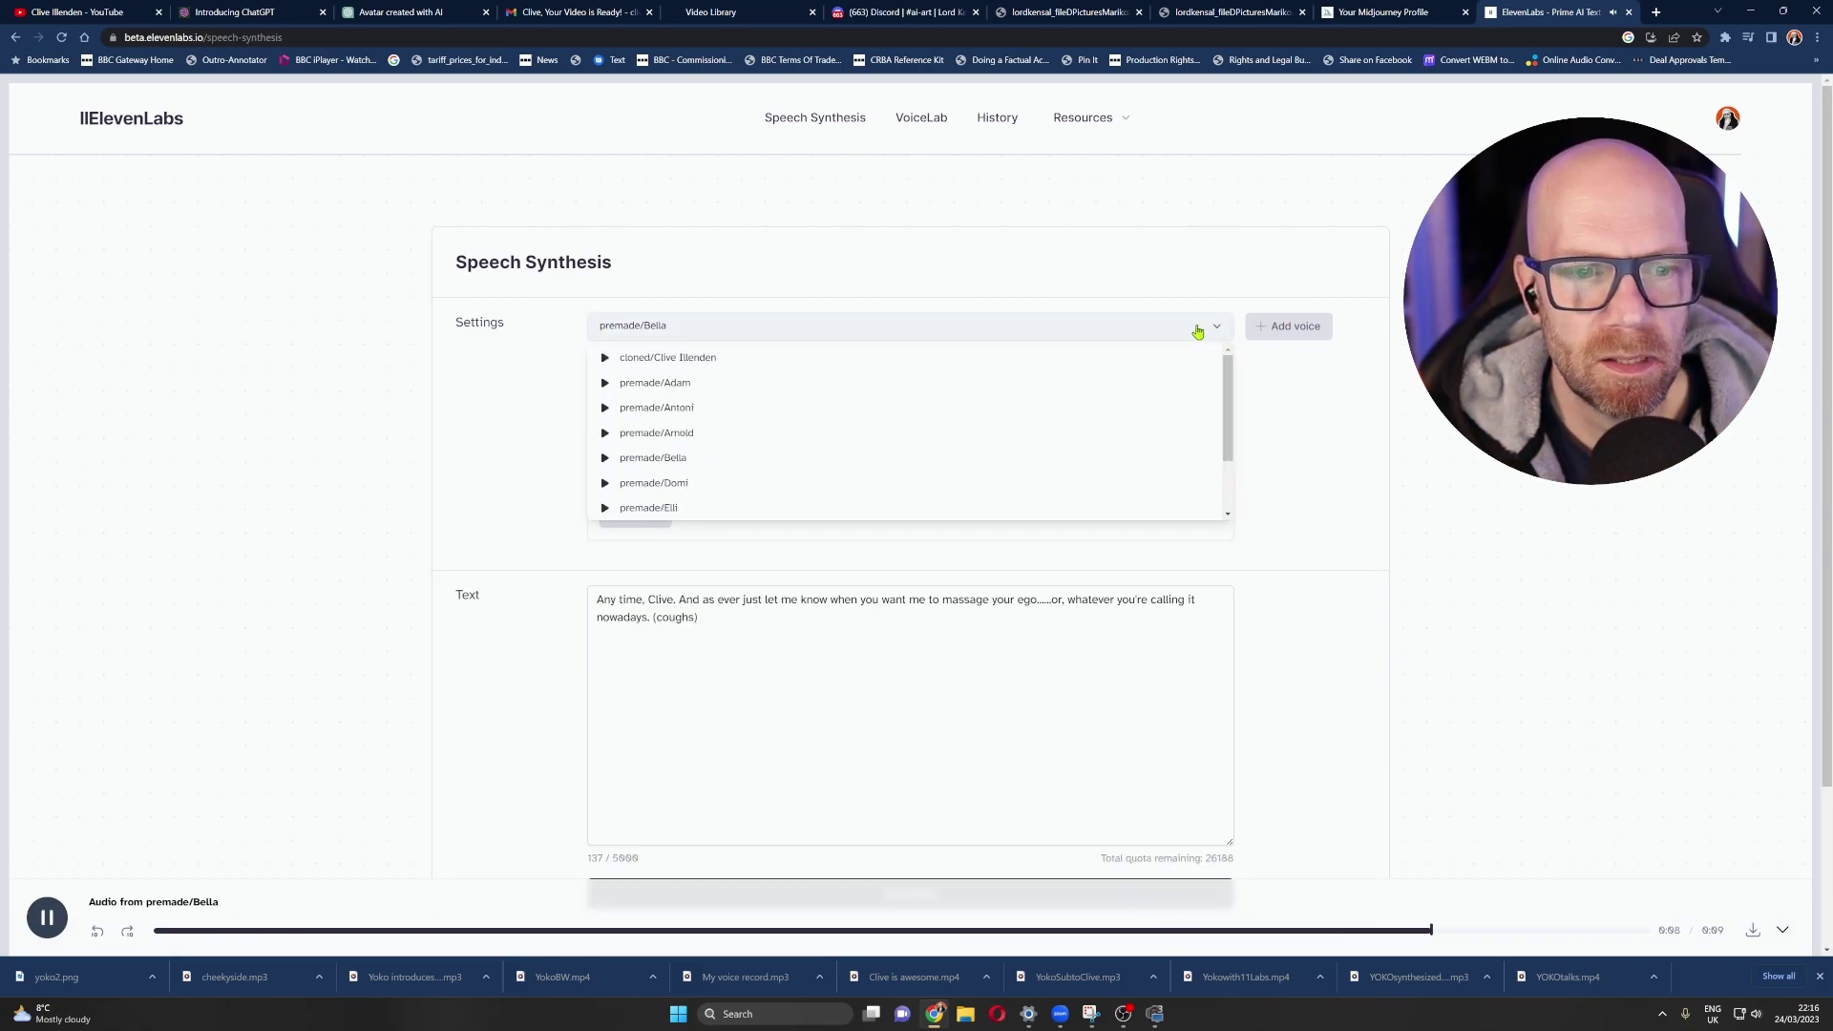
left_click(888, 512)
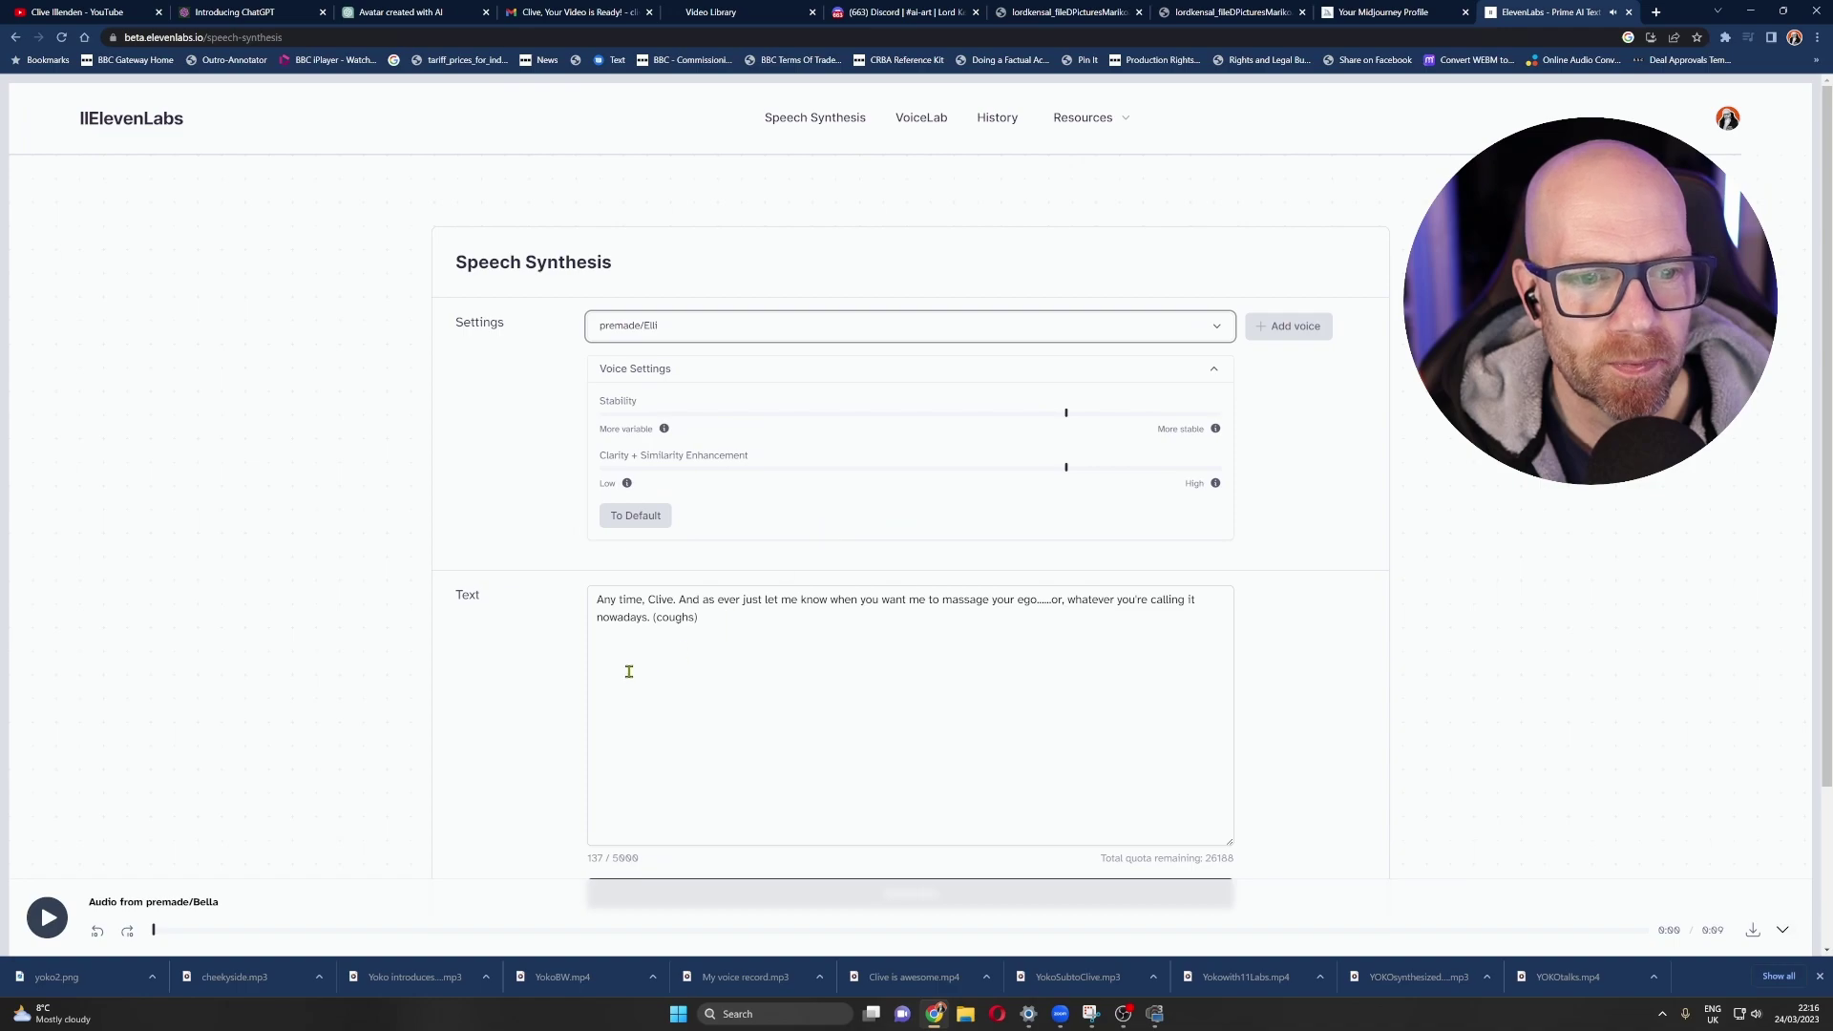
scroll(421, 829, "down", 2)
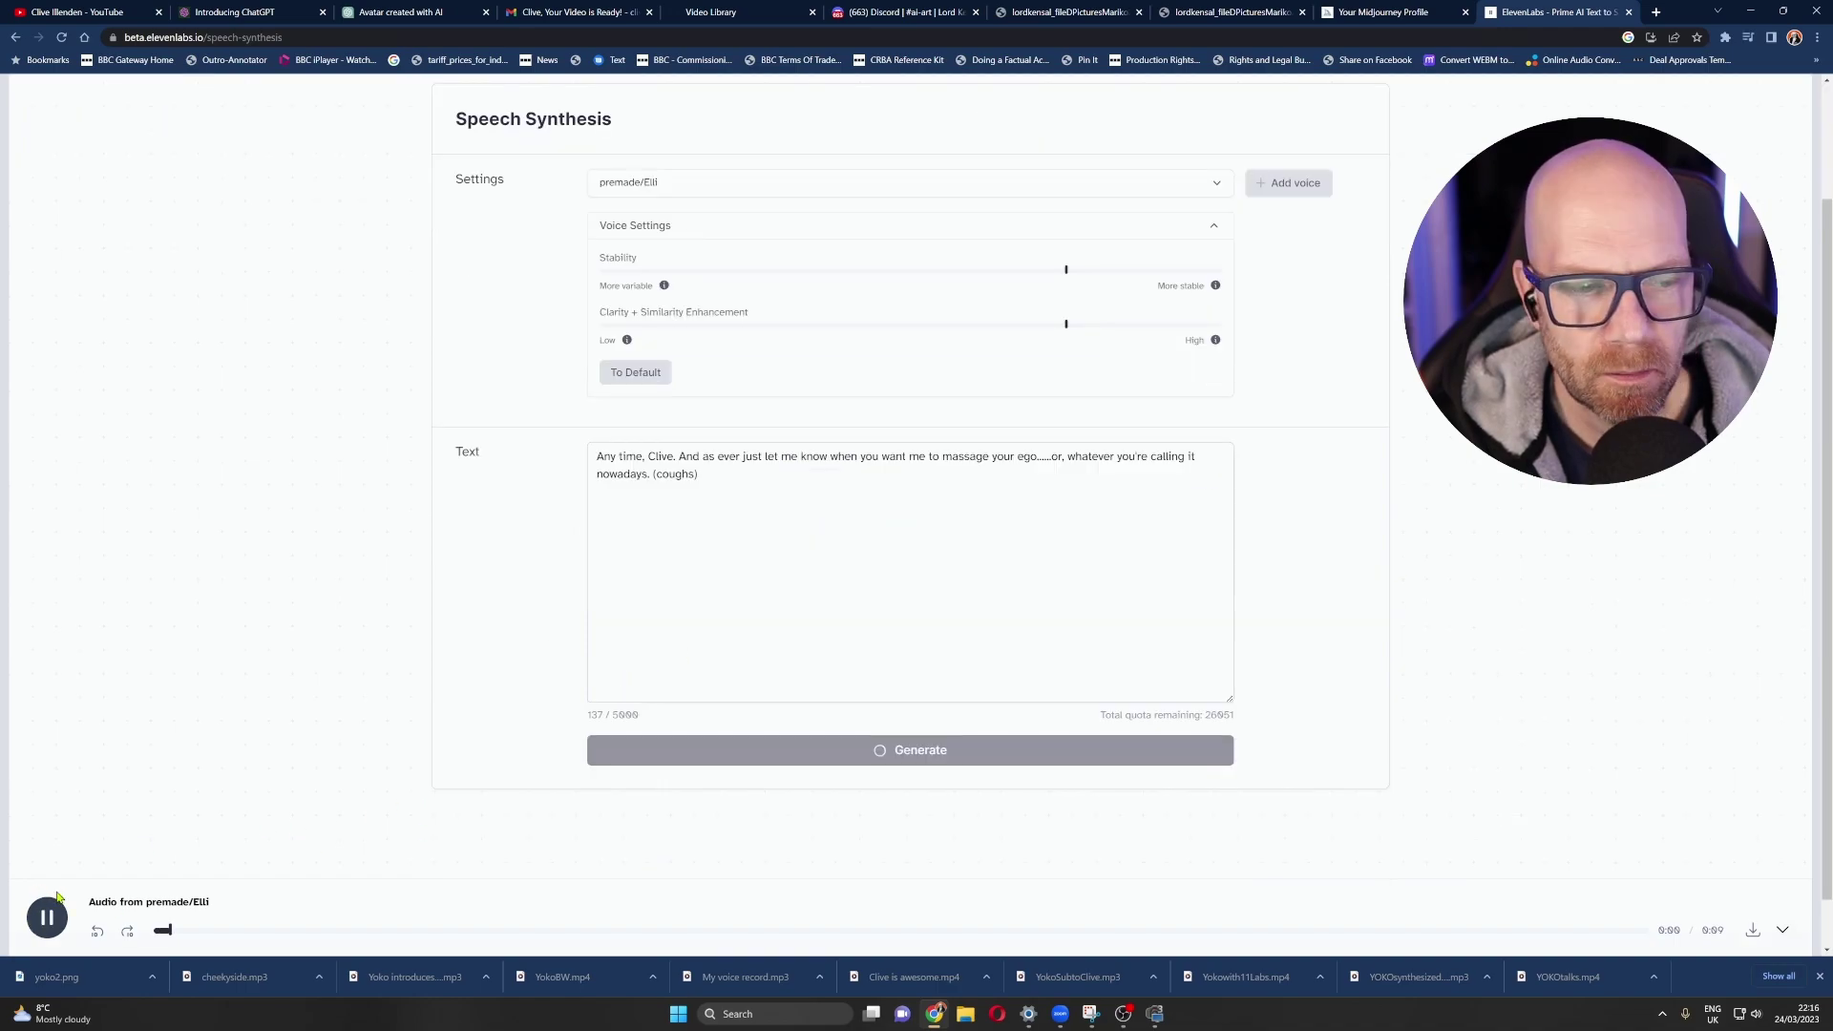
scroll(381, 777, "up", 2)
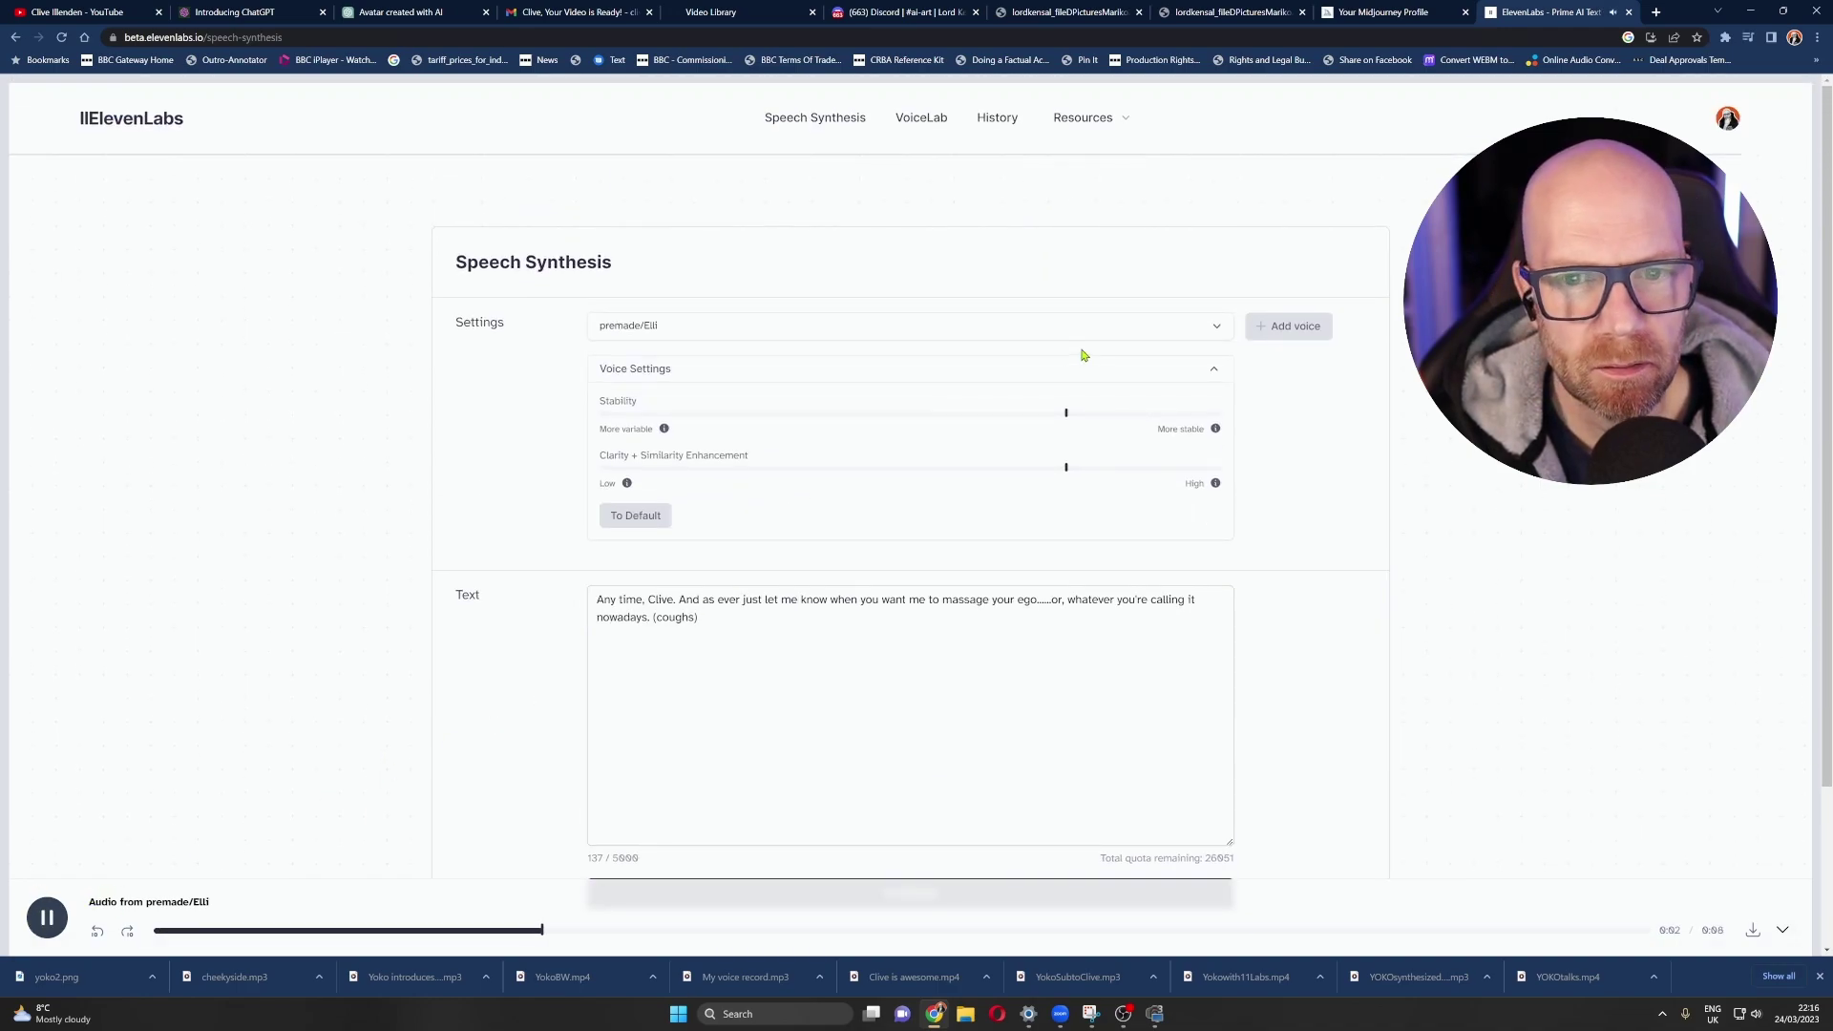
- Switch the voice to premade Rachel for the same line
left_click(1215, 329)
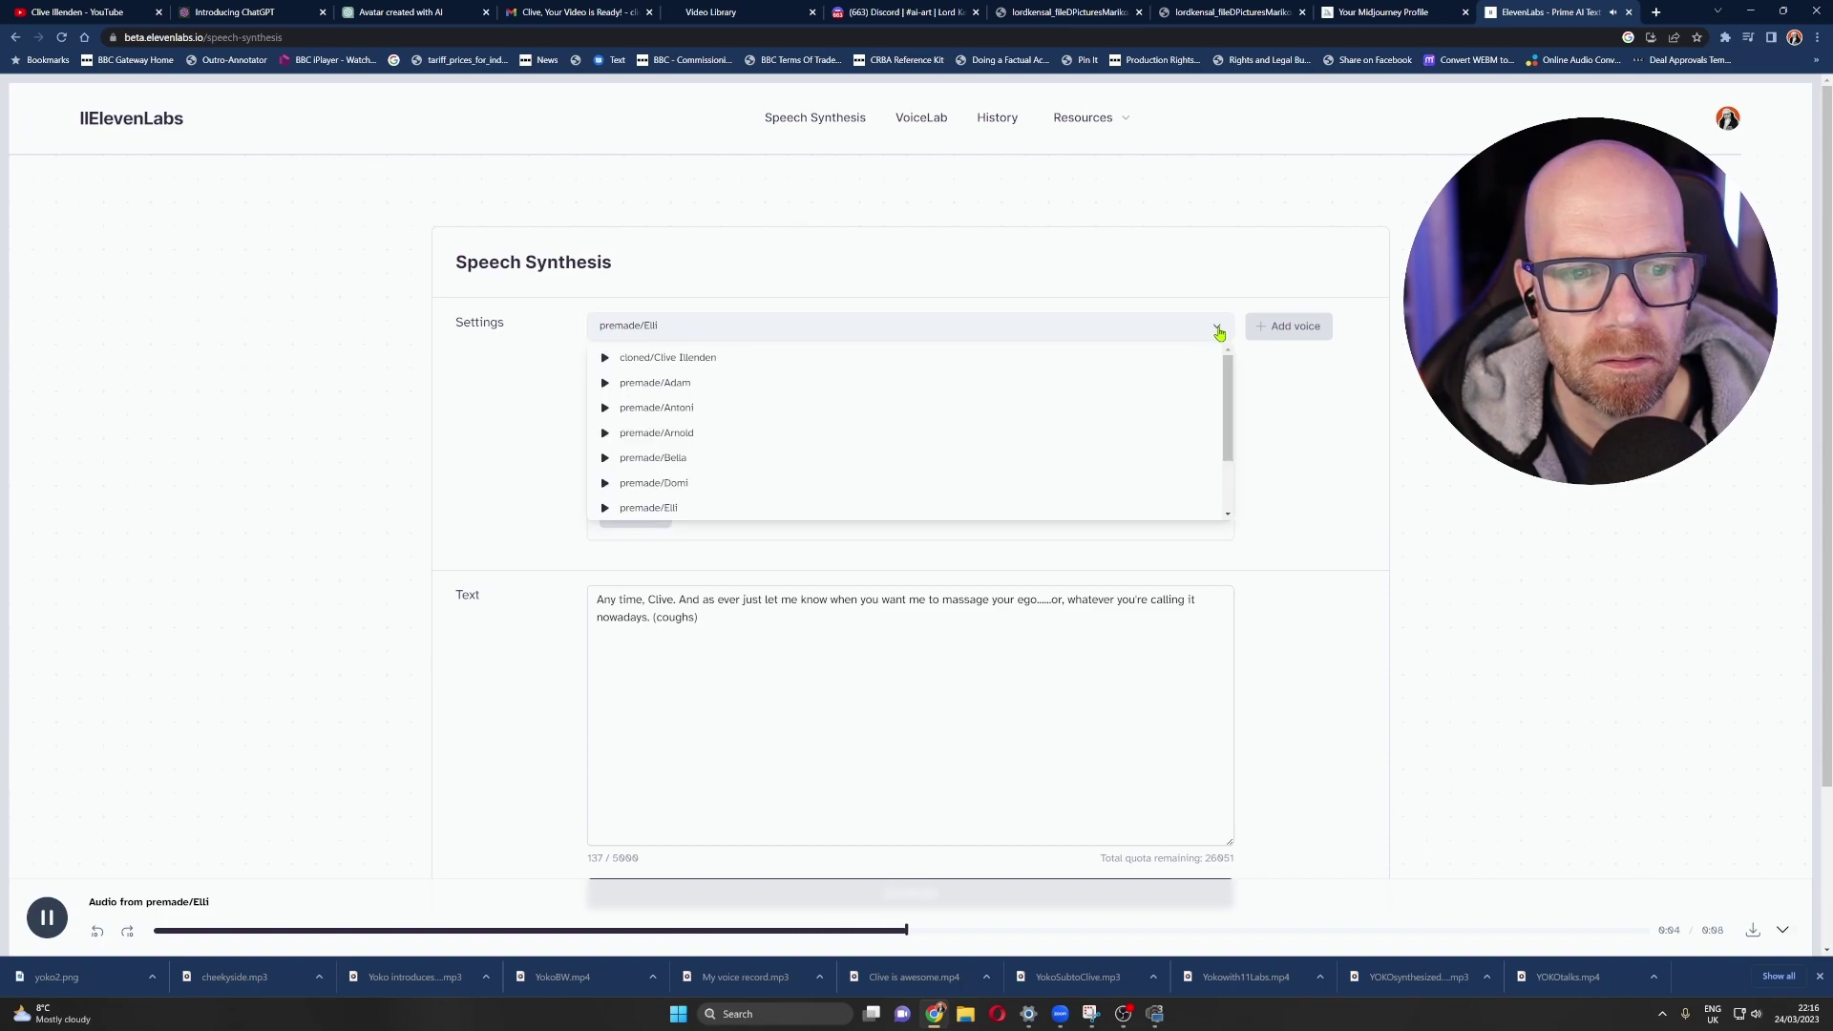
scroll(687, 430, "down", 2)
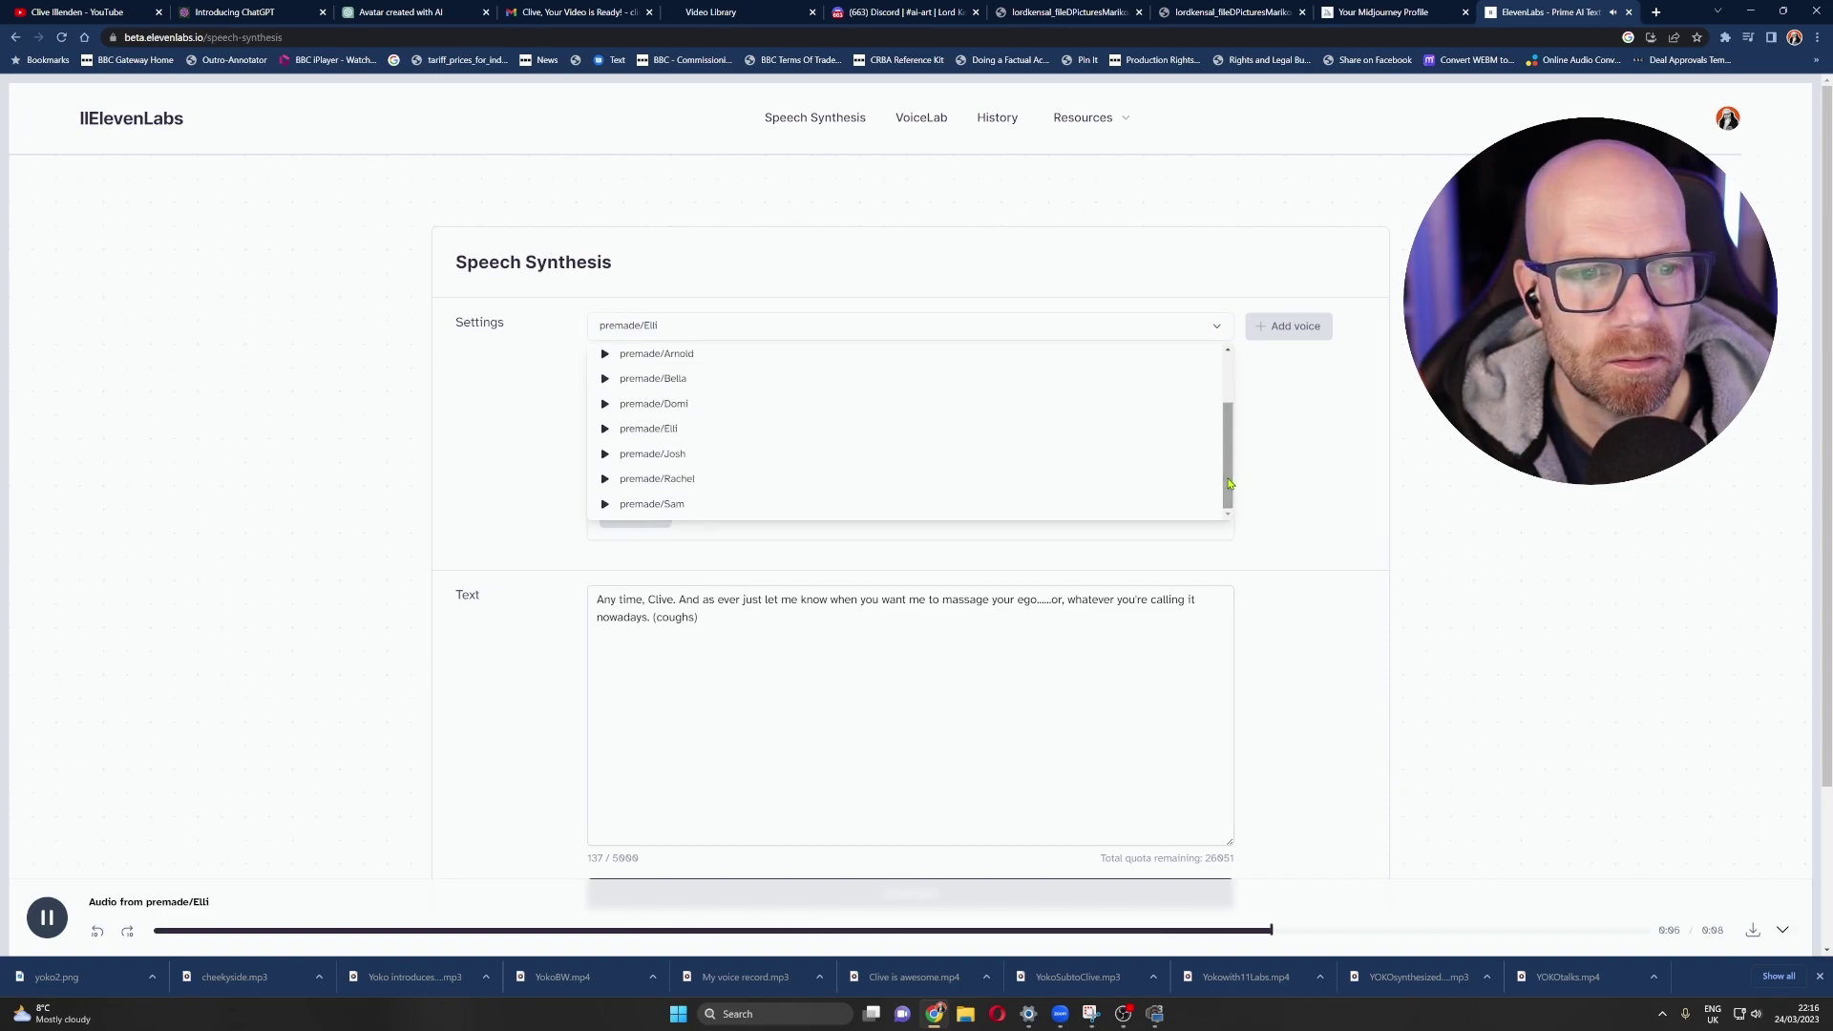
left_click(719, 481)
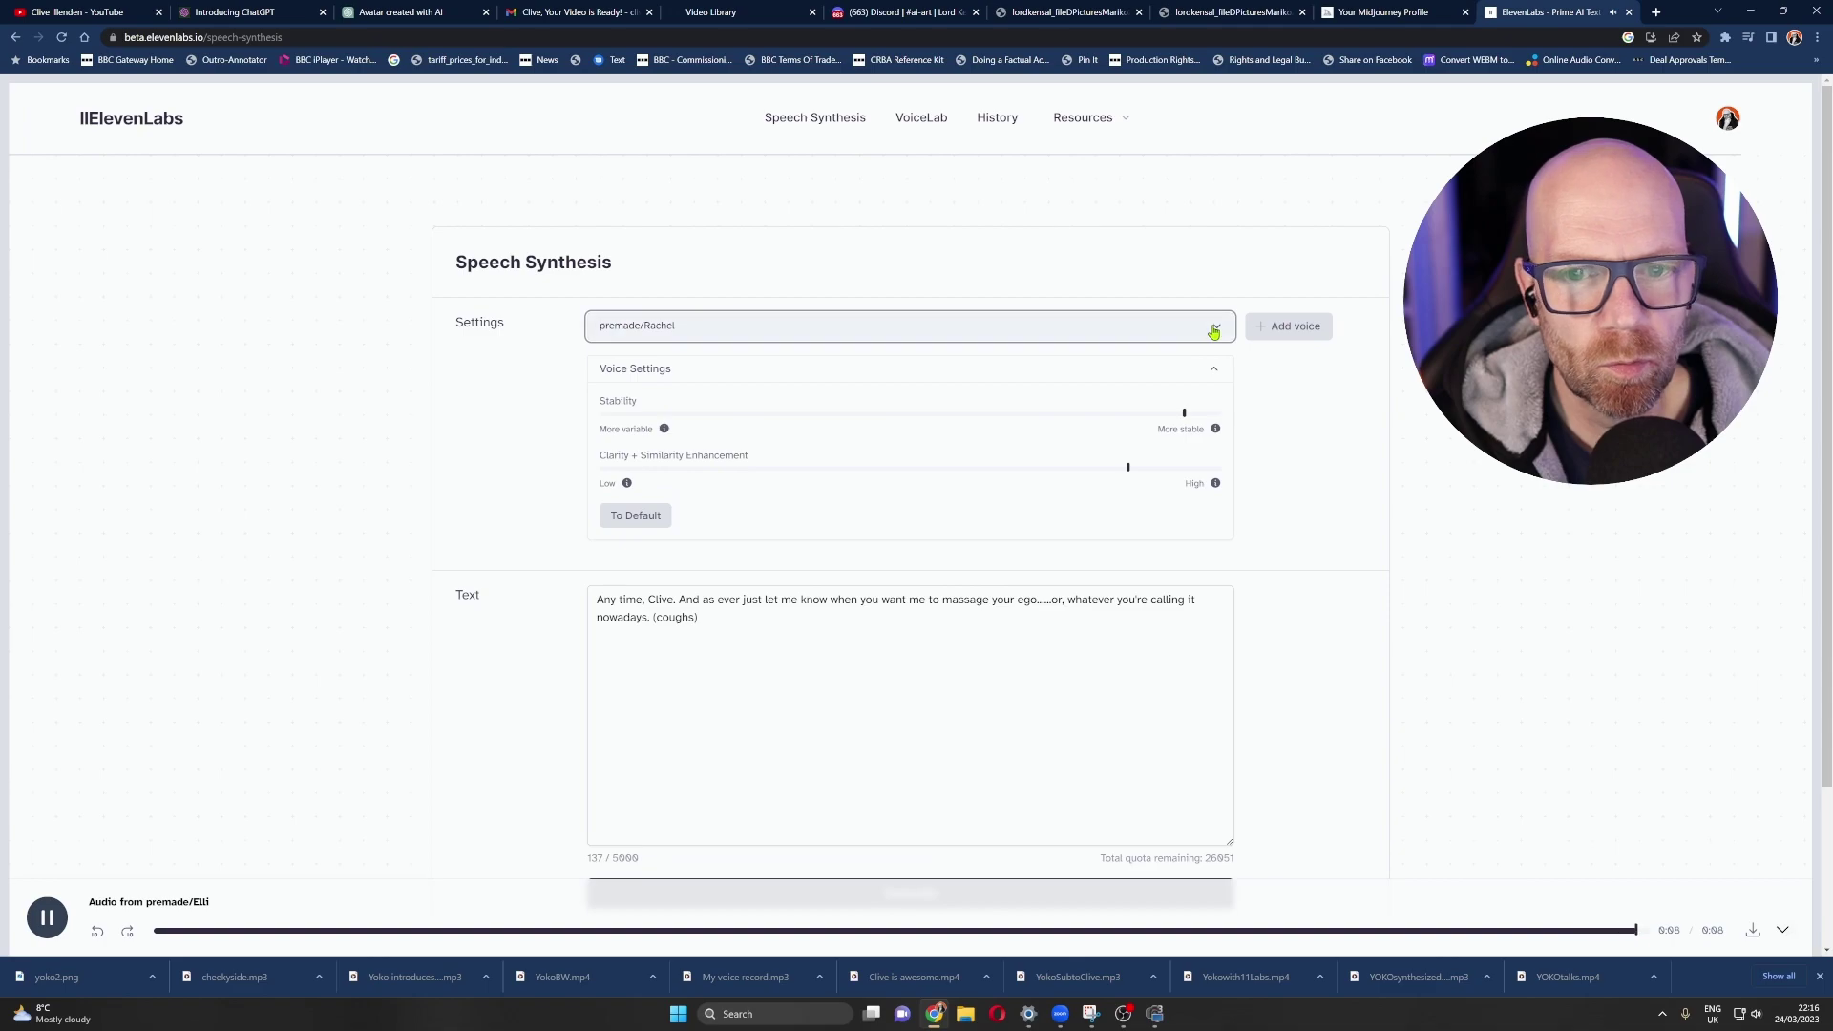
scroll(249, 821, "down", 2)
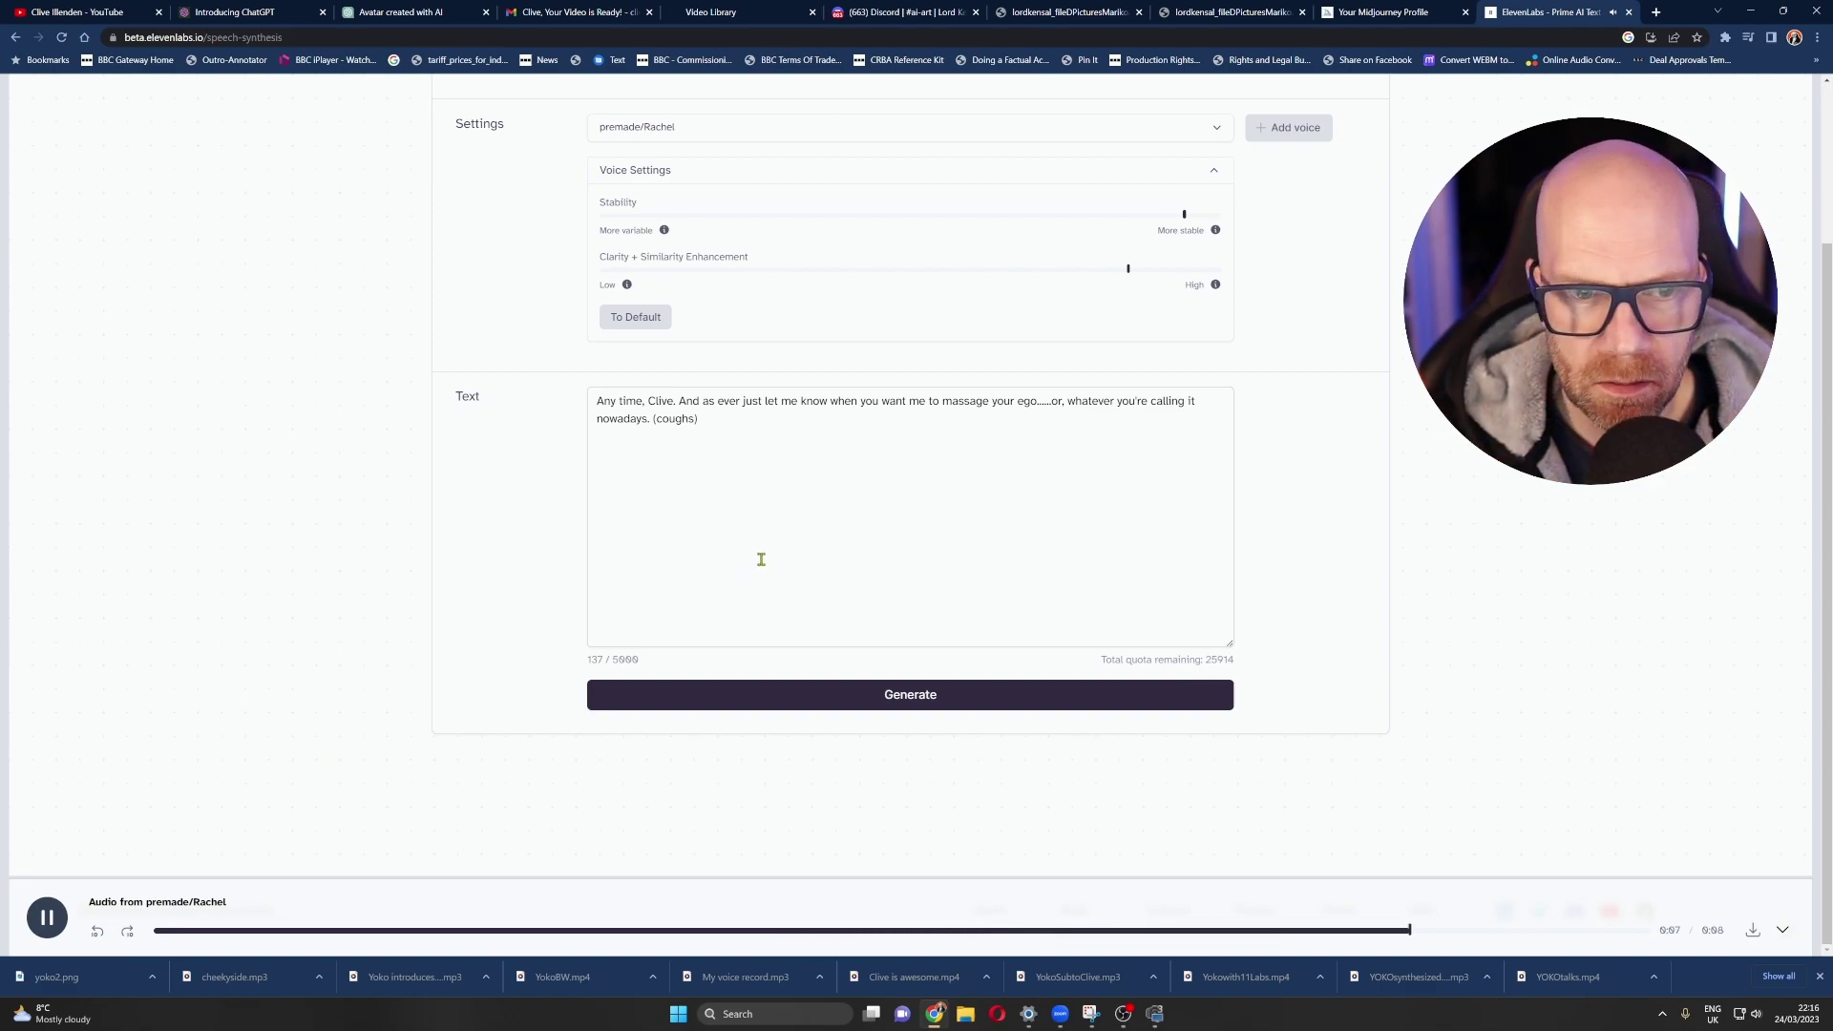
scroll(764, 558, "up", 2)
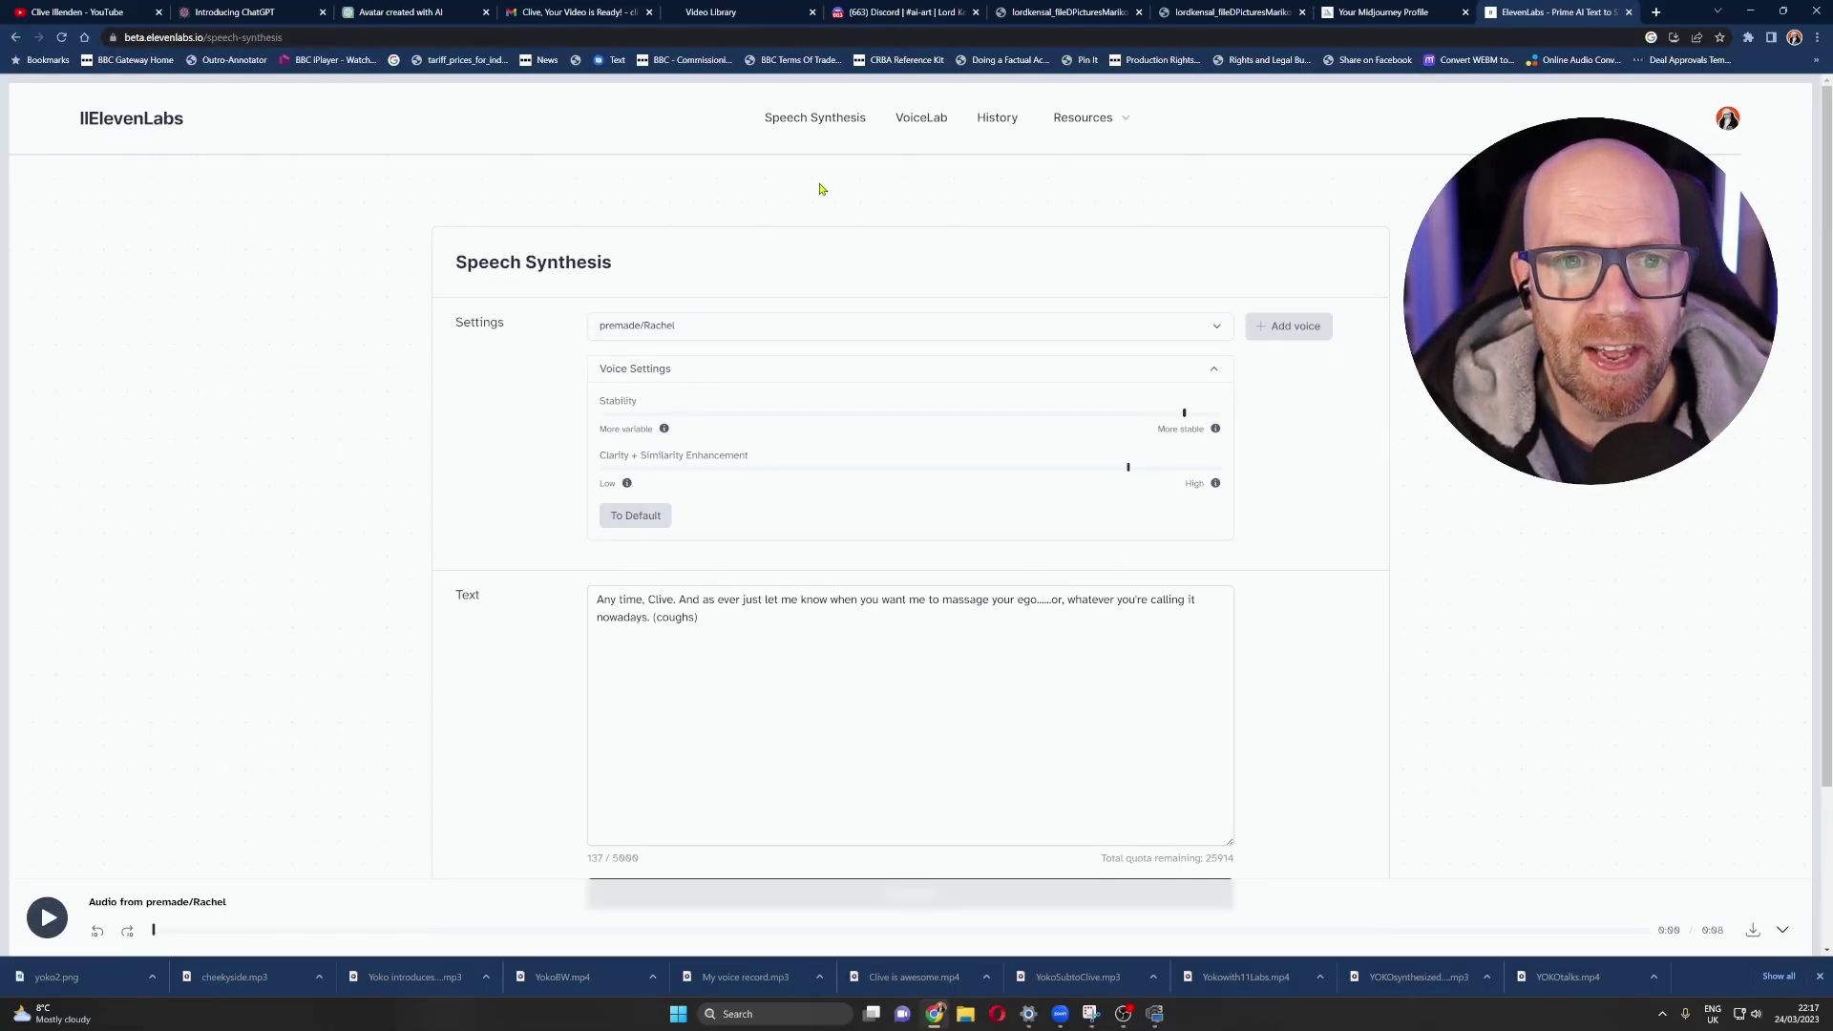
- Focus the Text box, then go to the ChatGPT chat holding the avatar intro scripts
left_click(702, 632)
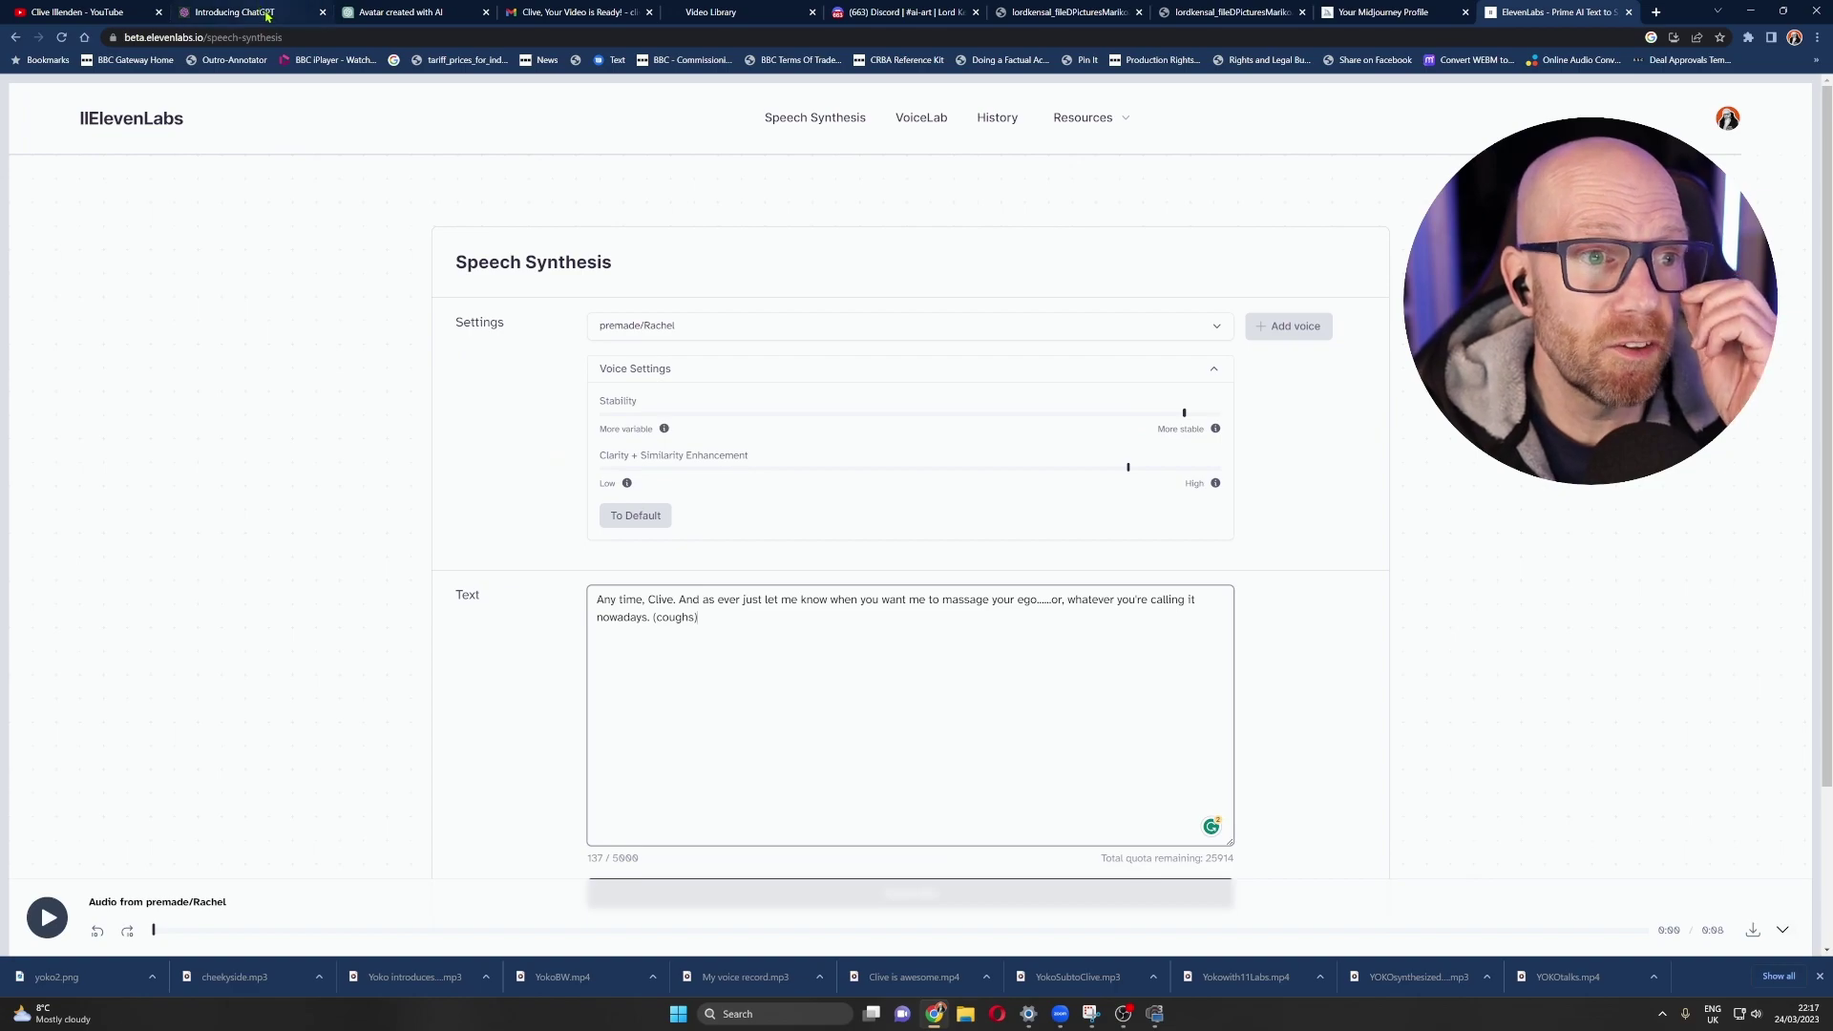
mouse_move(269, 15)
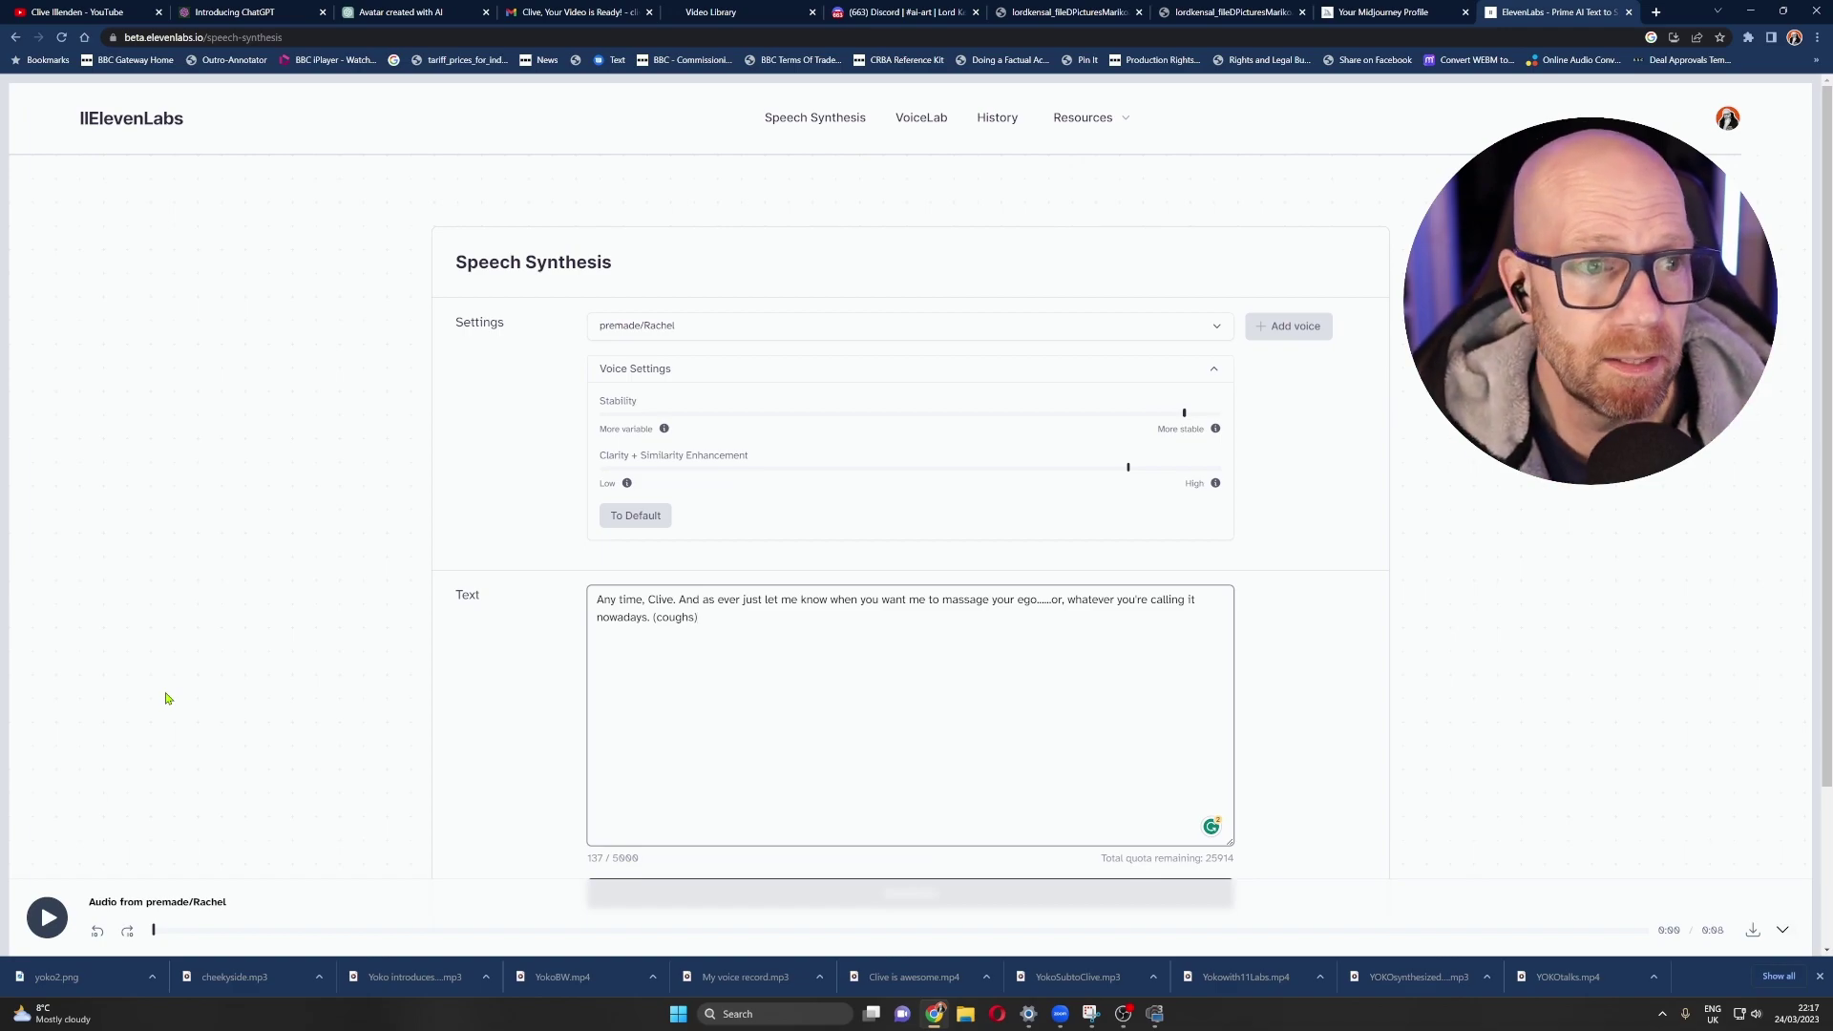
left_click(232, 11)
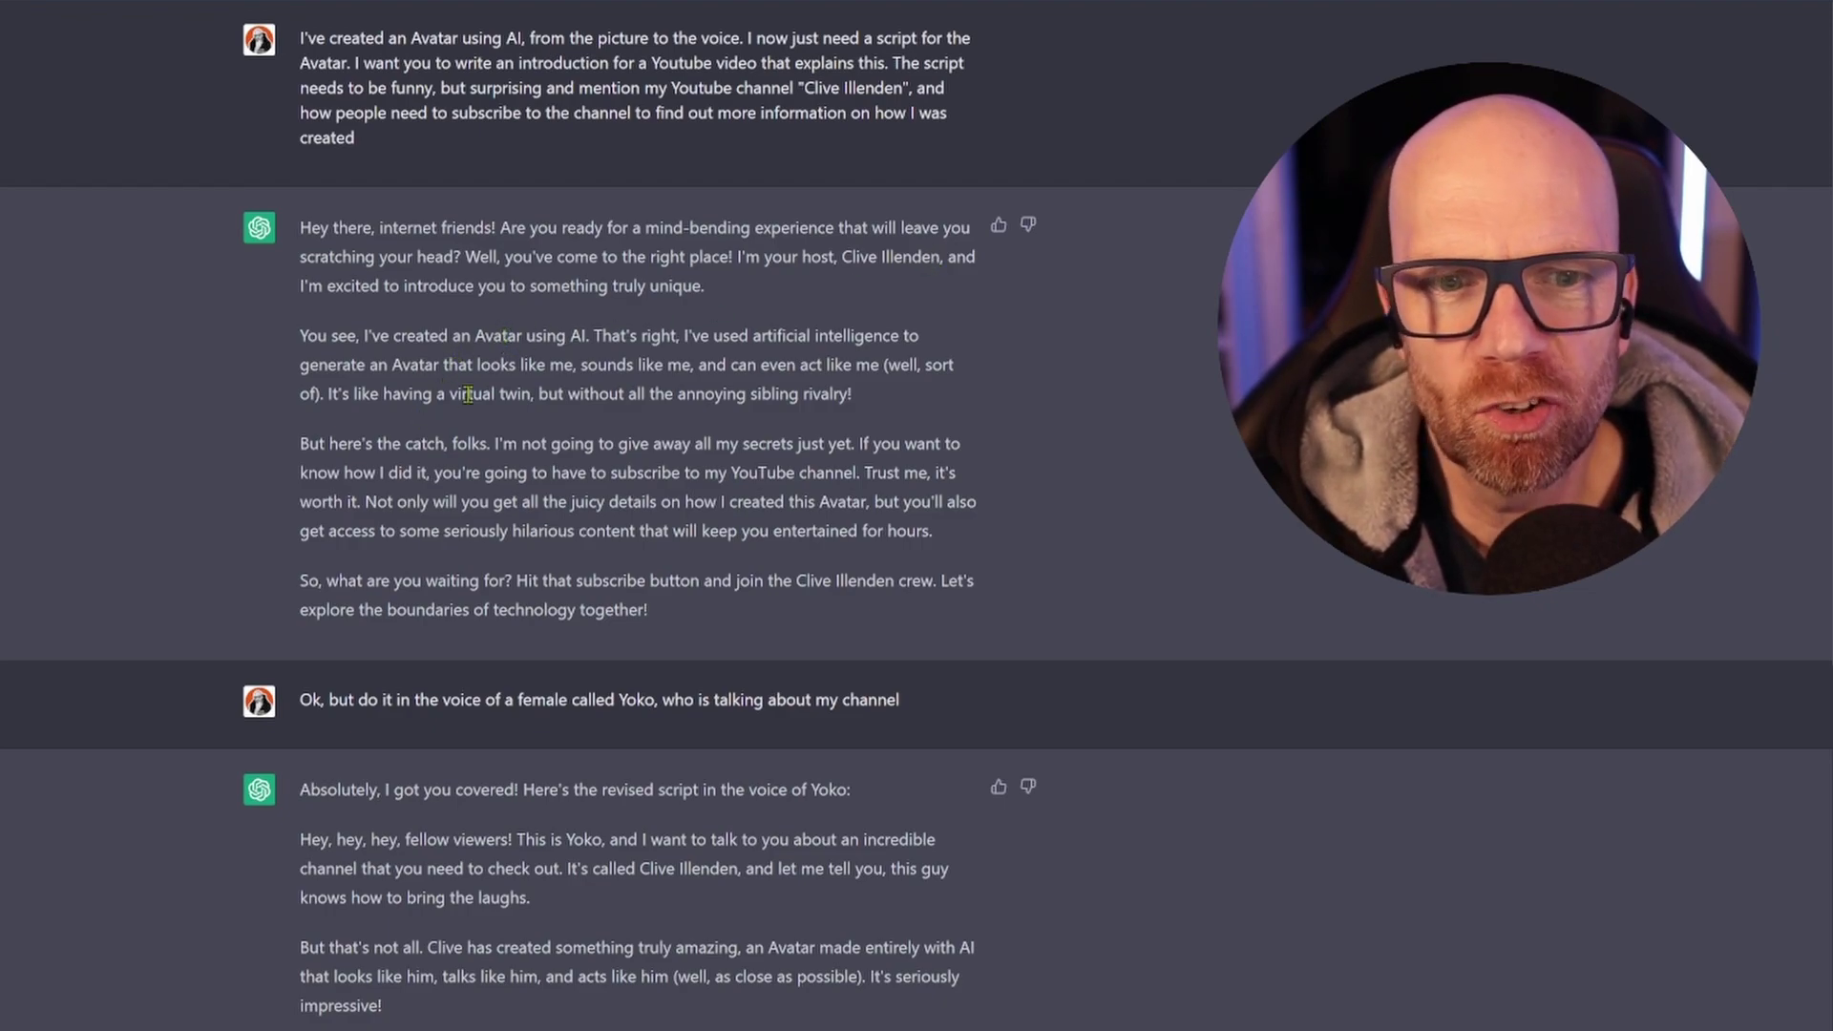
left_click_drag(423, 336, 793, 383)
scroll(754, 382, "down", 4)
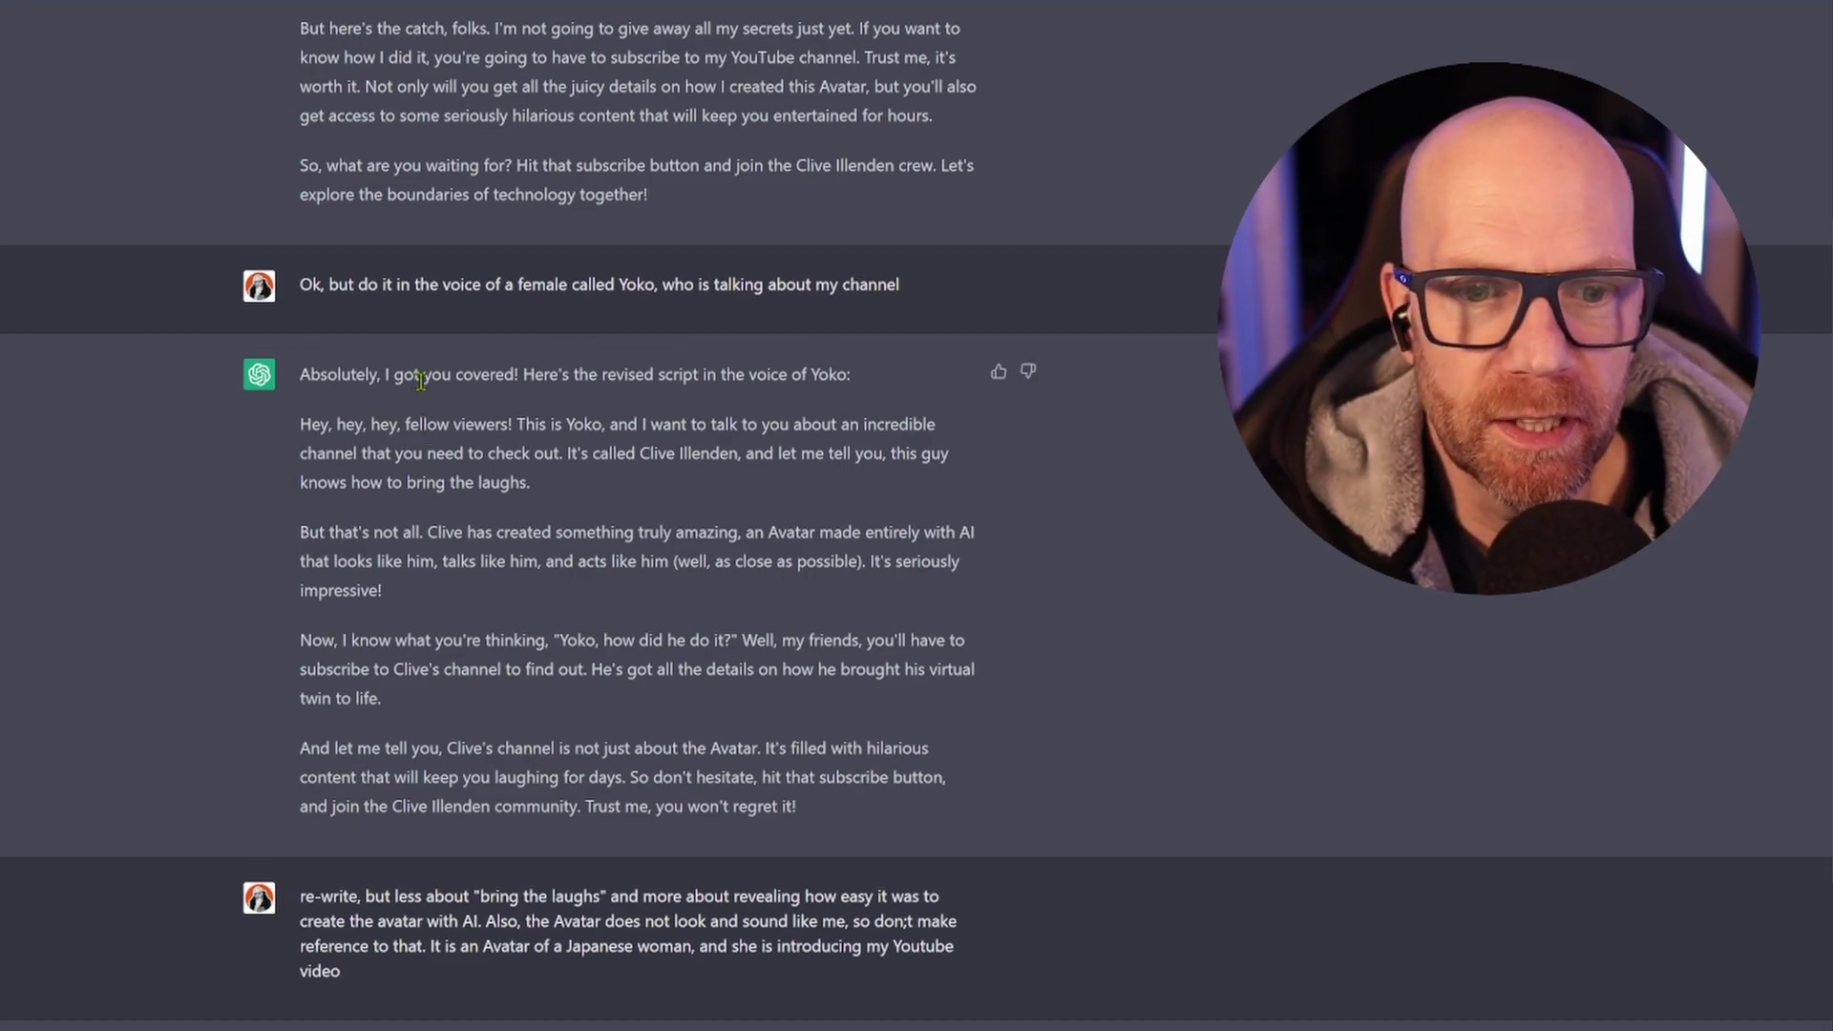
left_click_drag(410, 425, 489, 453)
left_click_drag(754, 531, 671, 563)
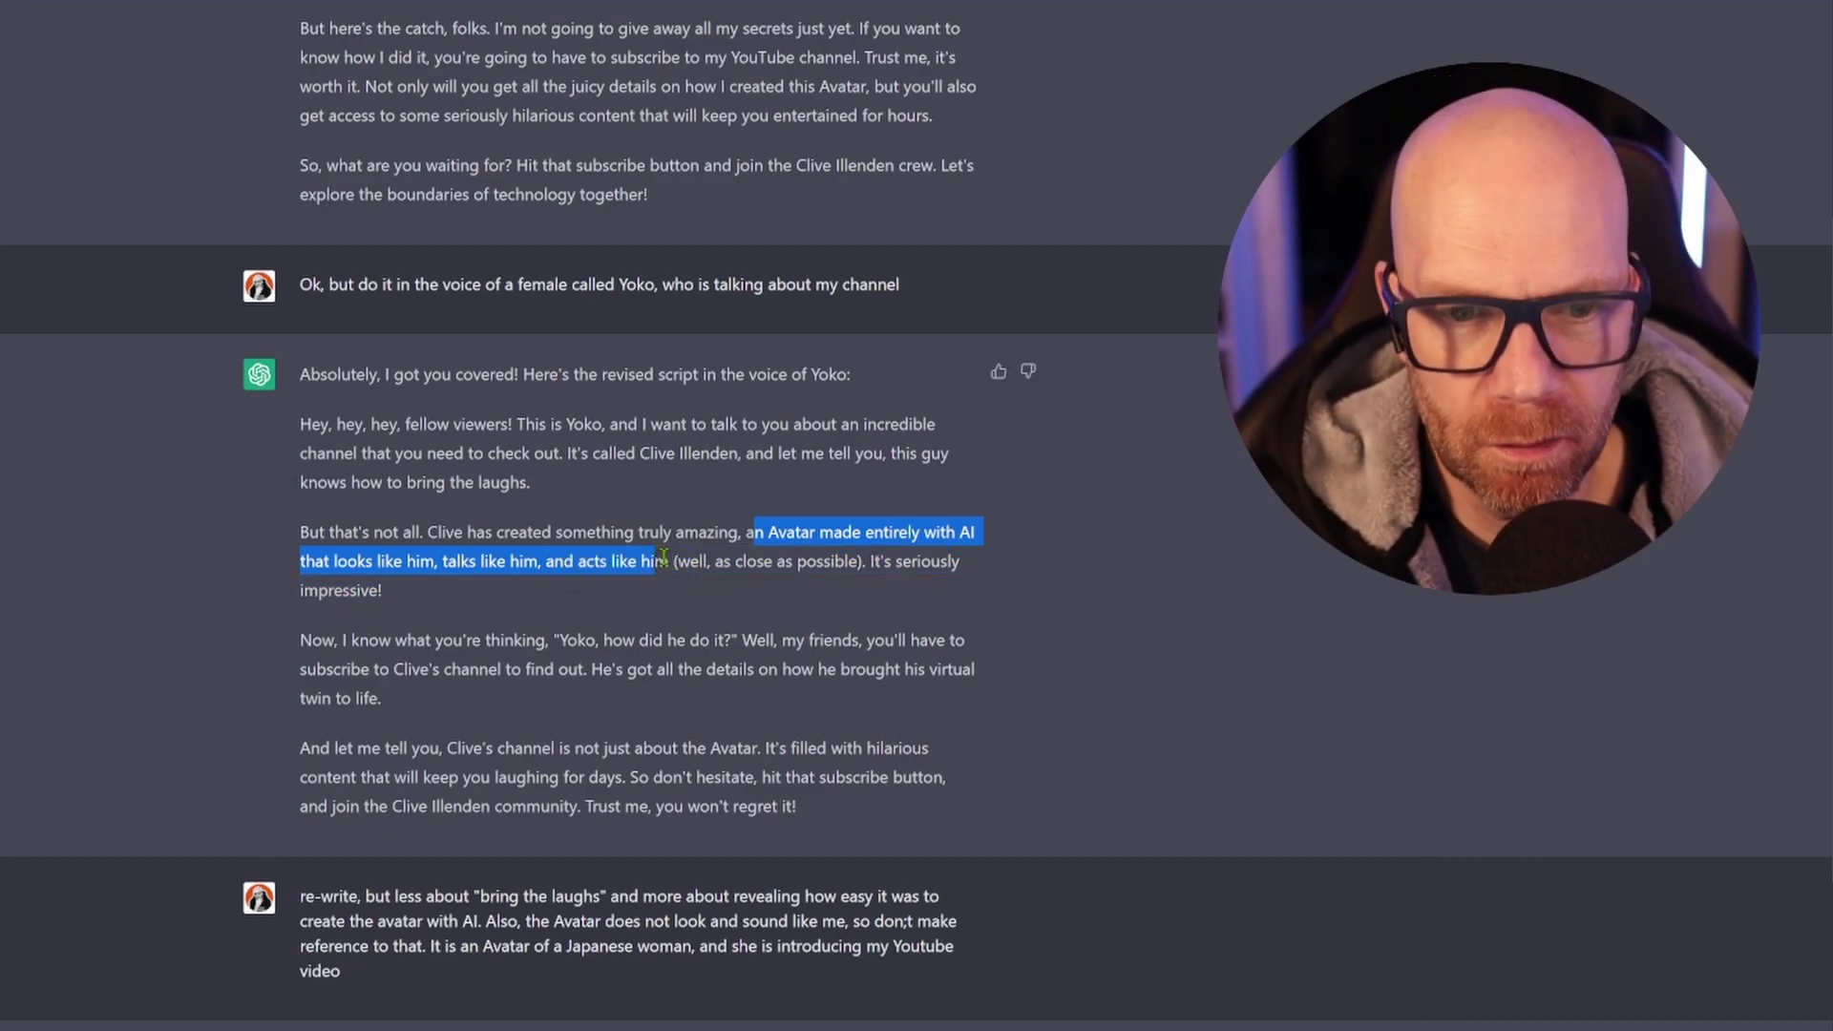
scroll(664, 557, "down", 5)
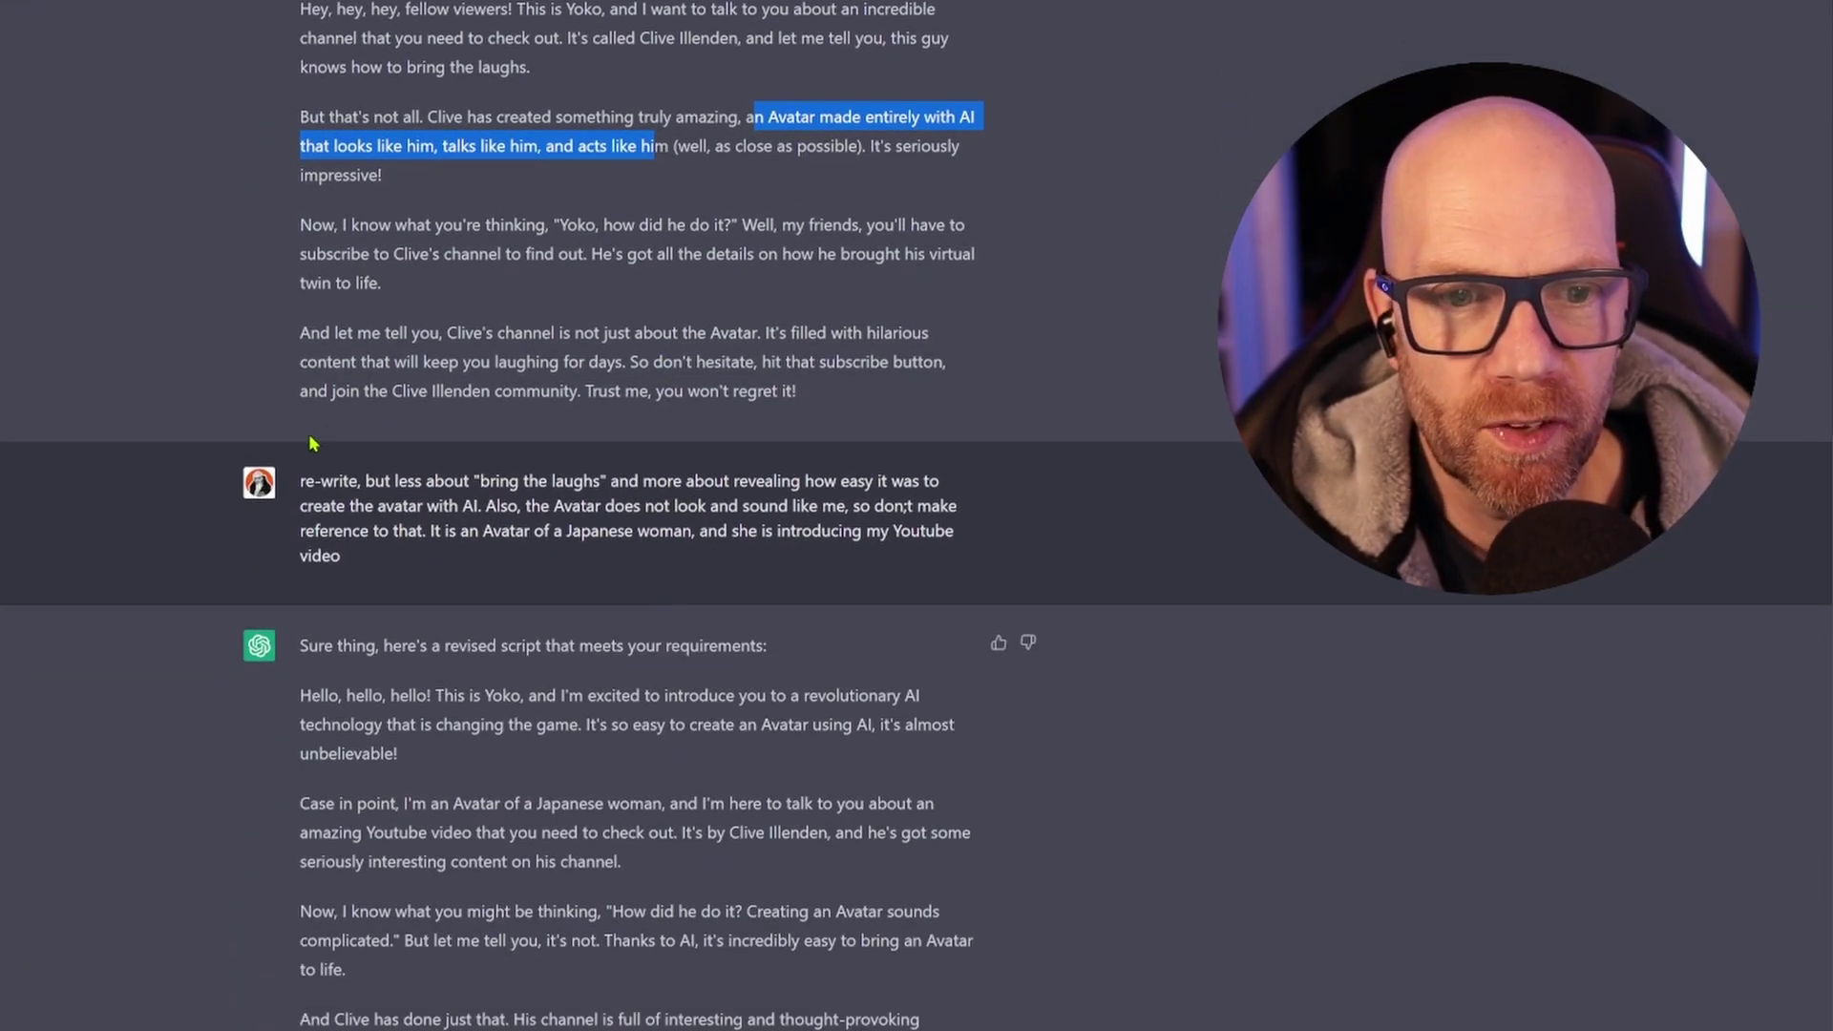
scroll(431, 424, "up", 5)
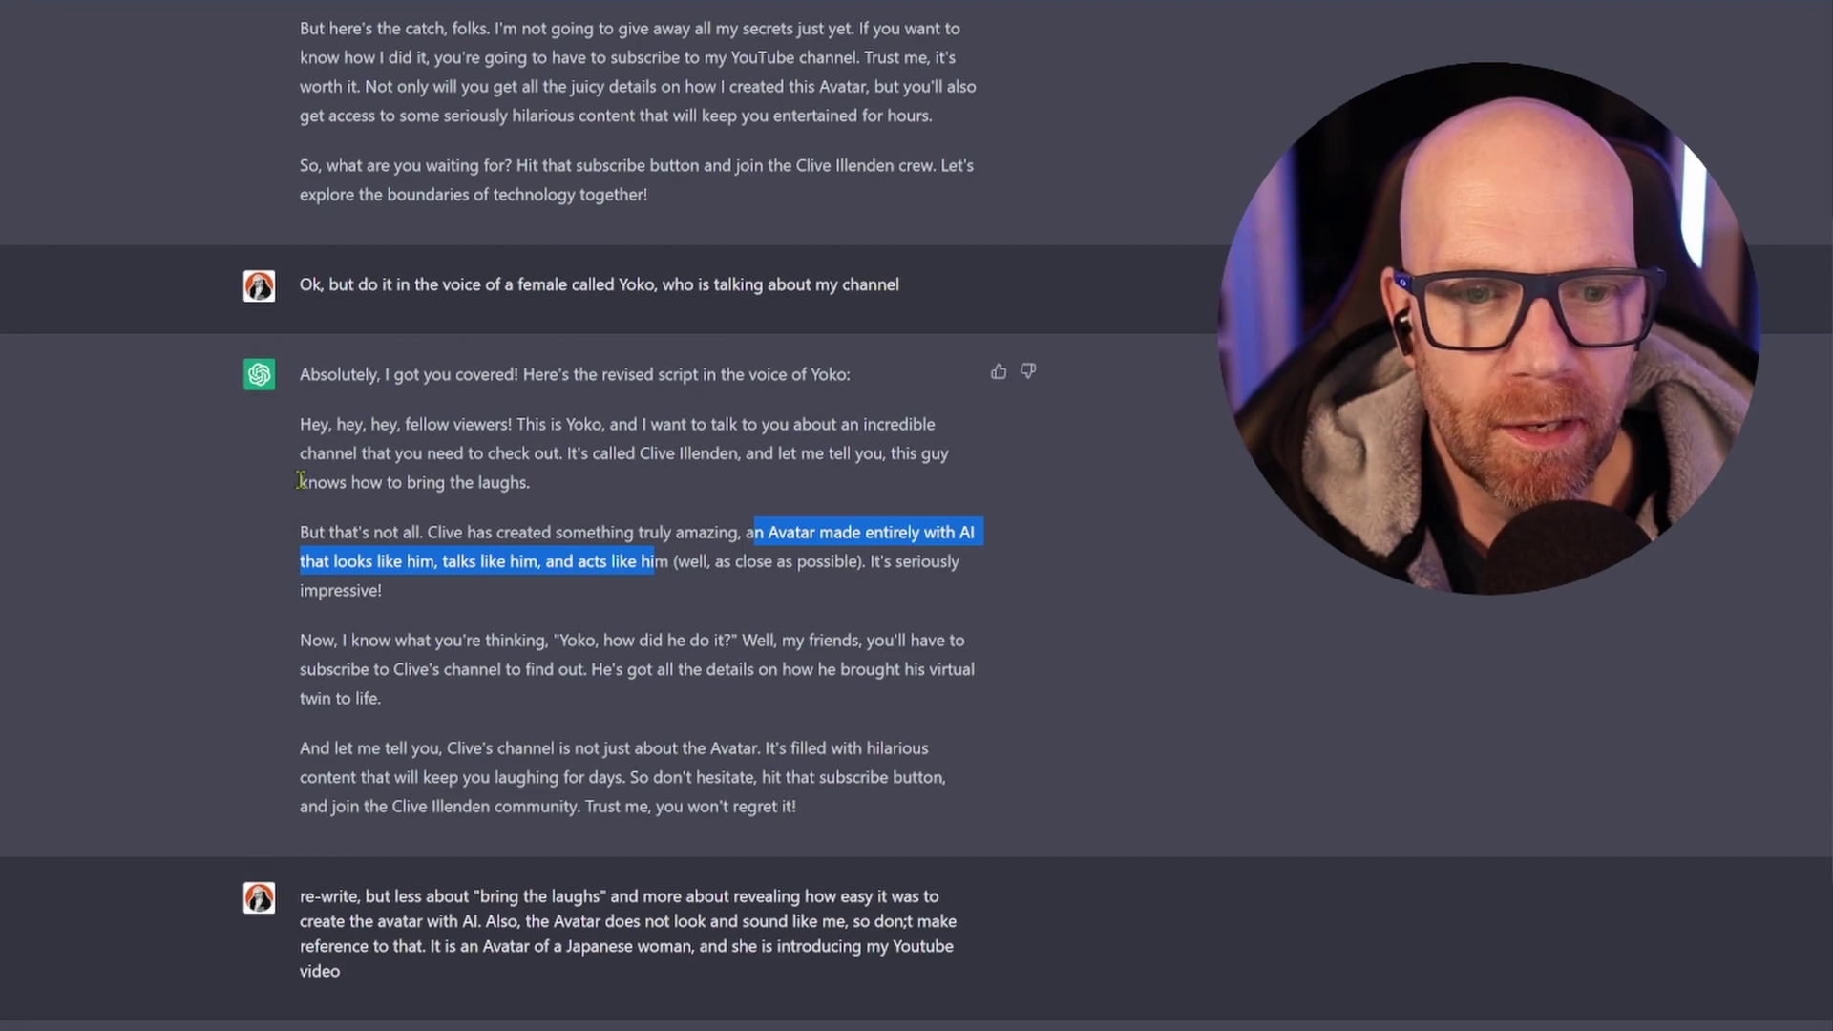
left_click_drag(300, 484, 530, 485)
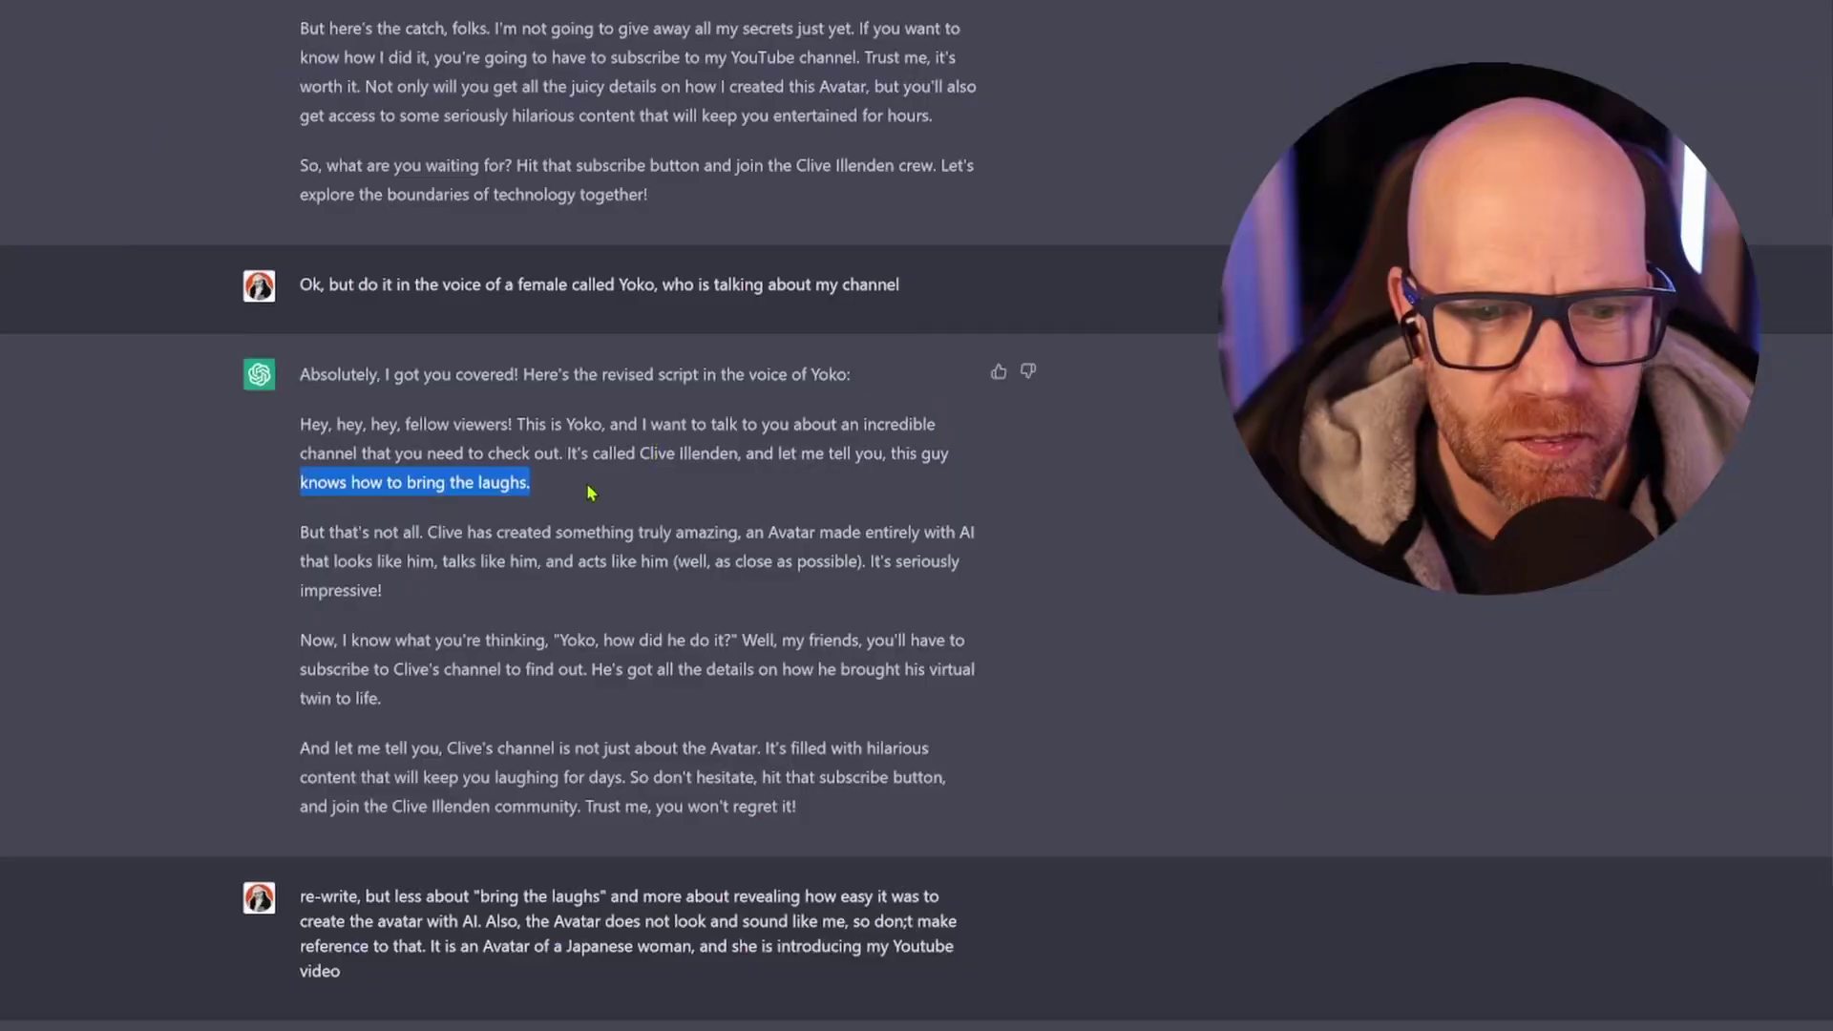
scroll(589, 493, "down", 3)
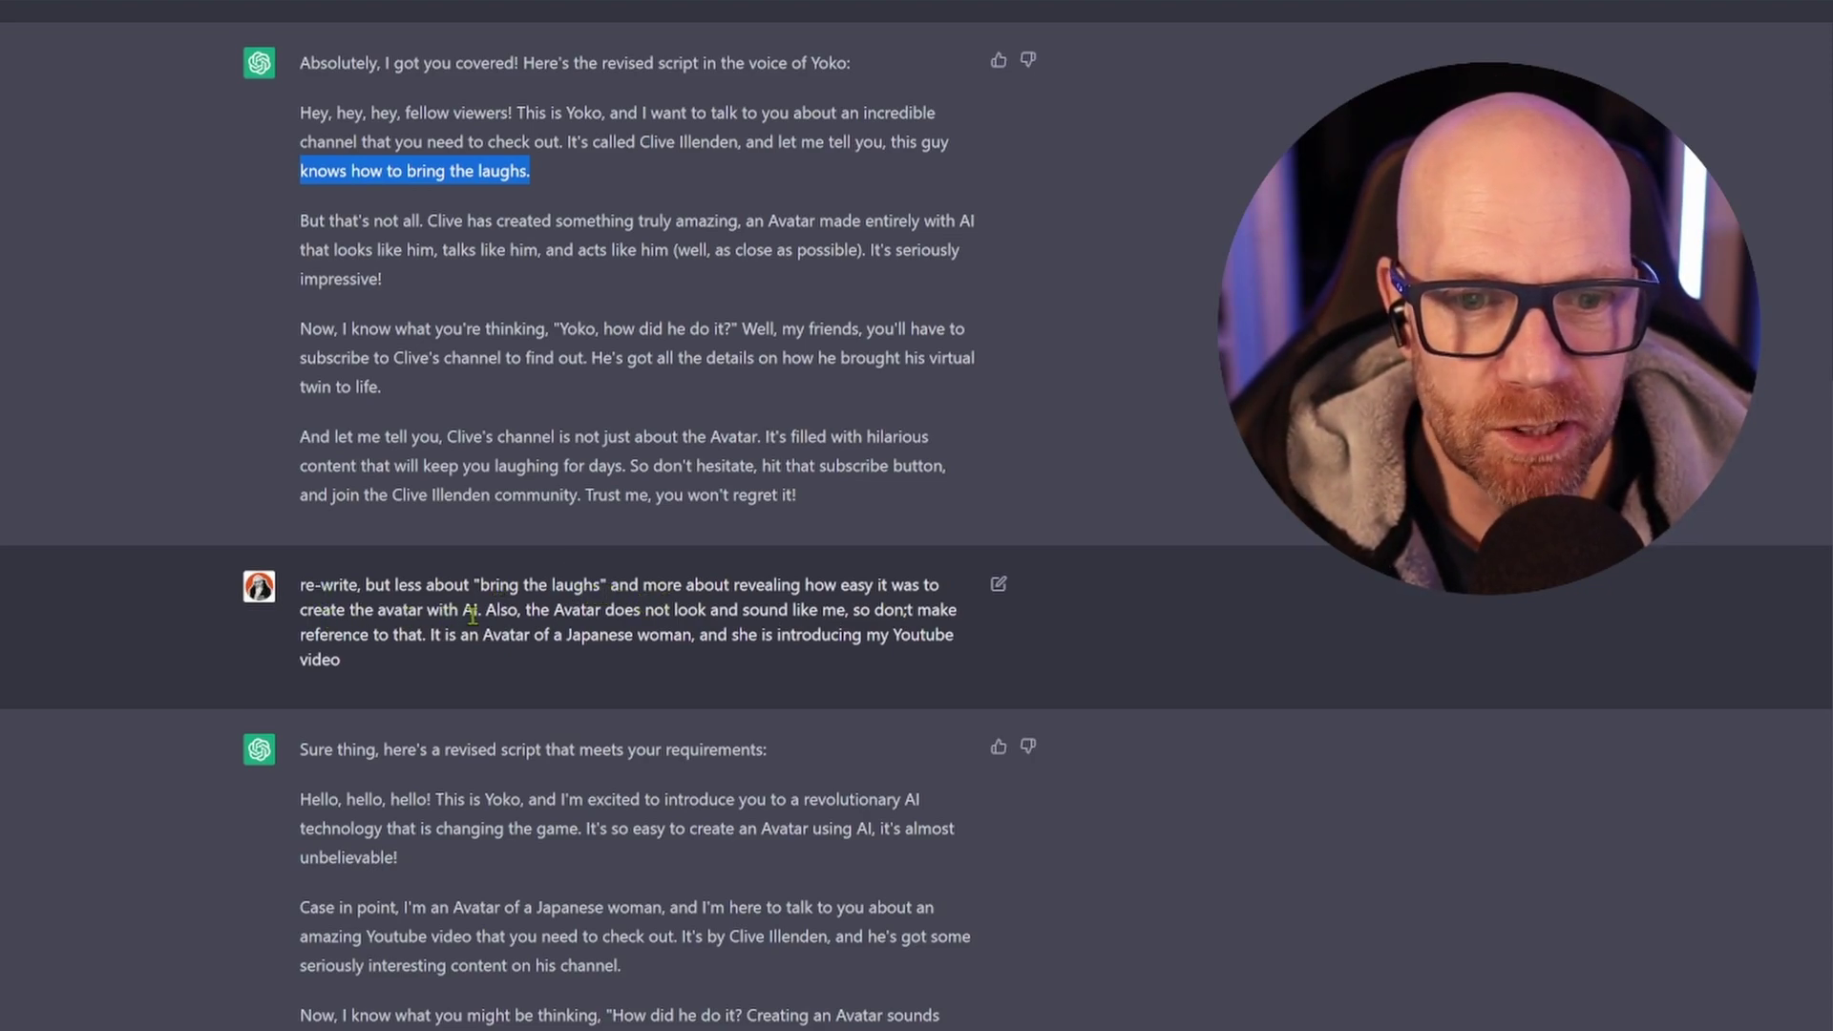
scroll(472, 615, "down", 5)
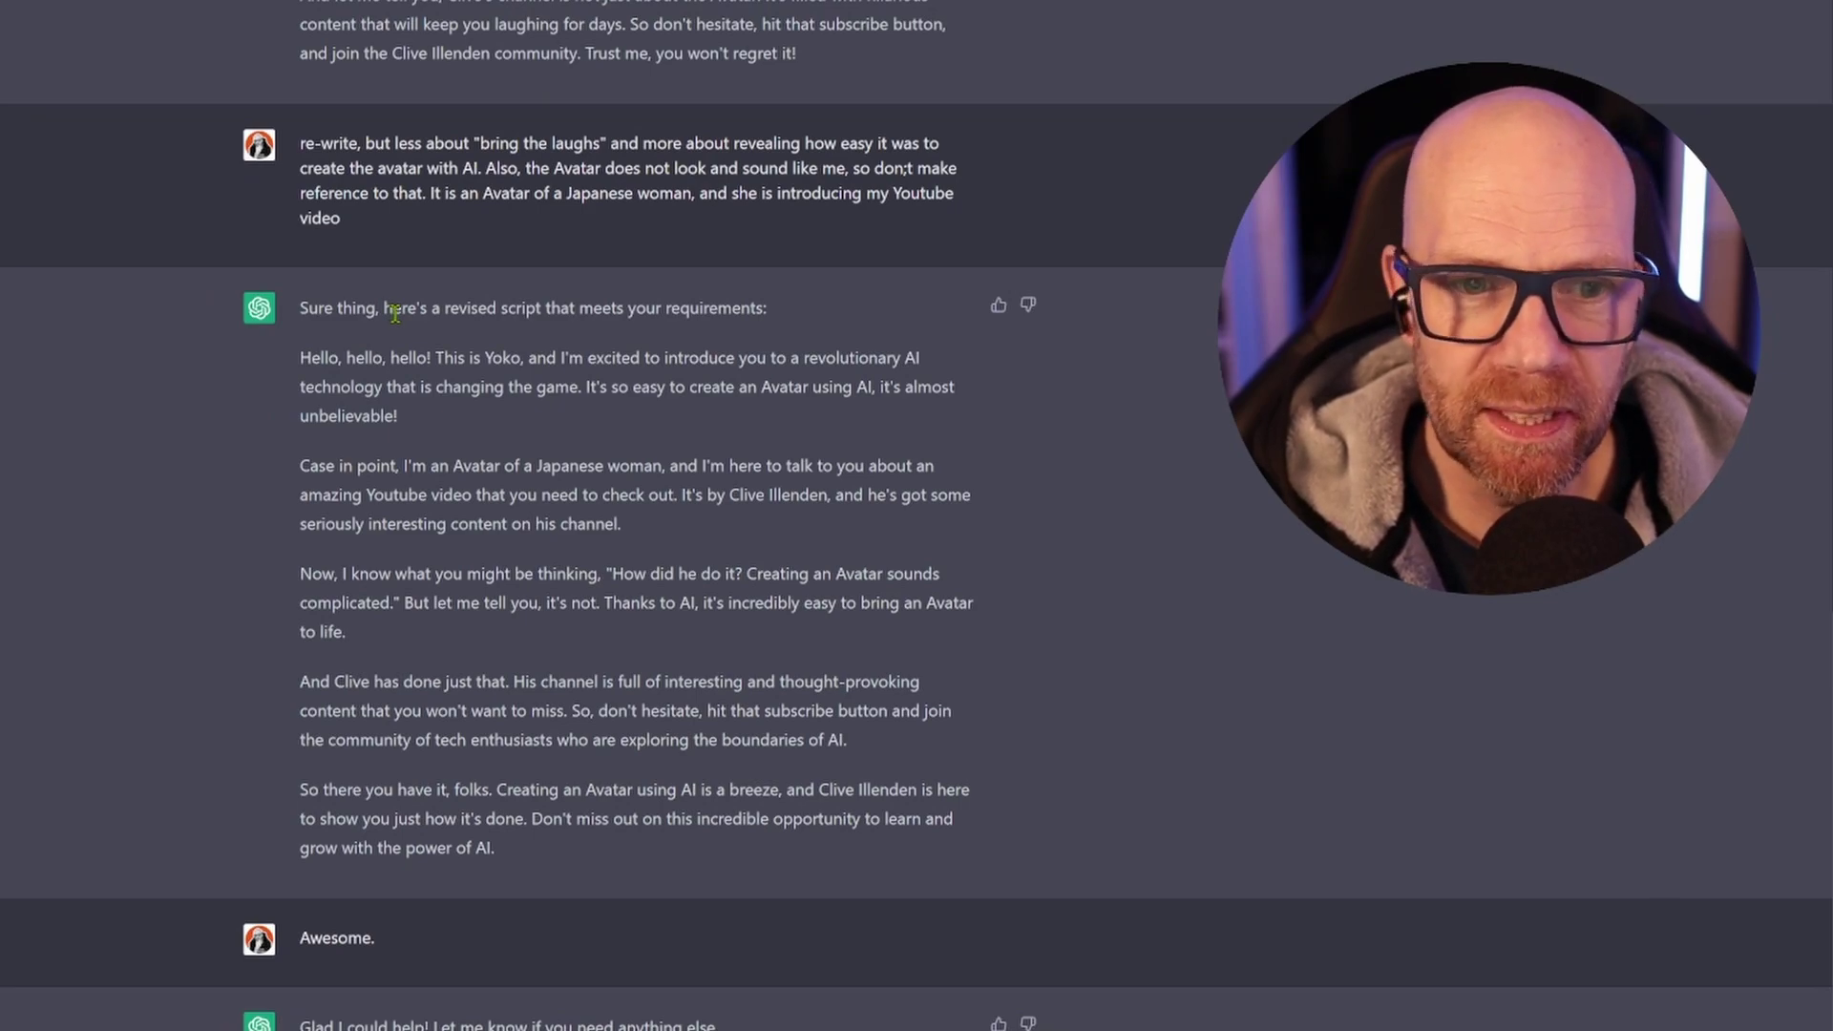
- Copy the revised Yoko script, from "Hello" to "power of AI.", out of ChatGPT
left_click_drag(300, 363, 604, 863)
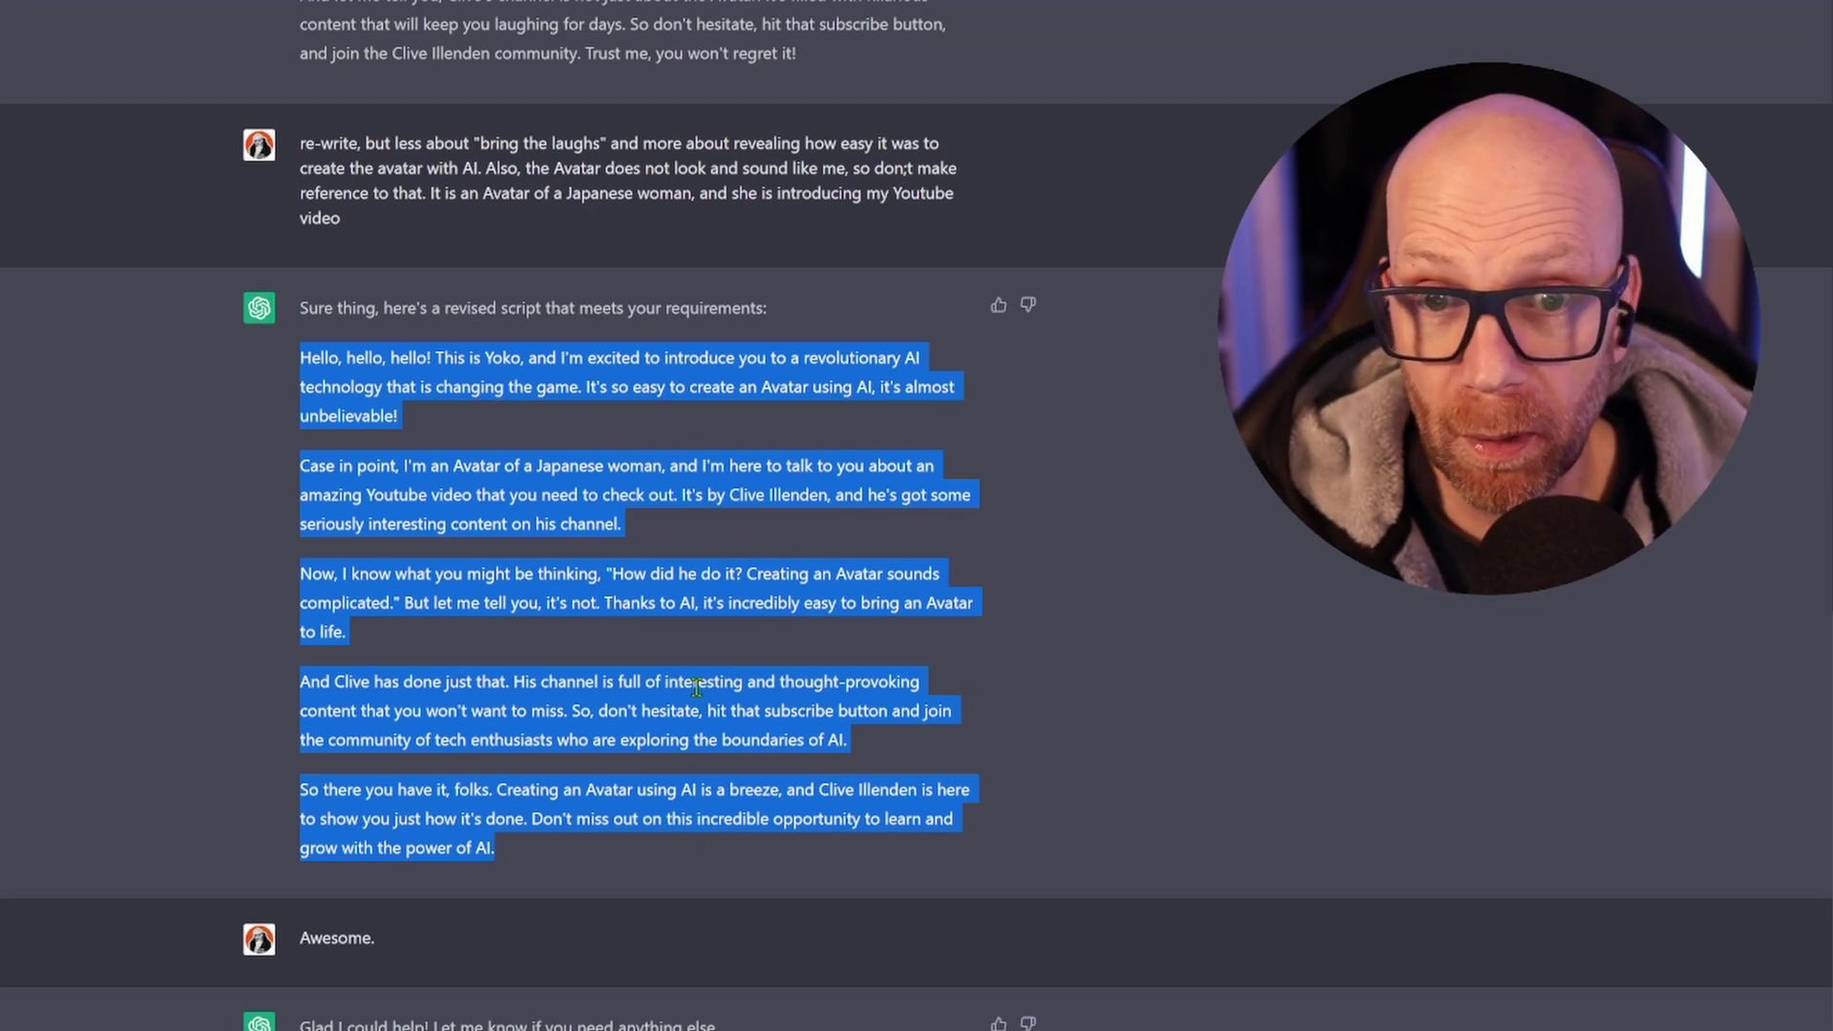
right_click(370, 485)
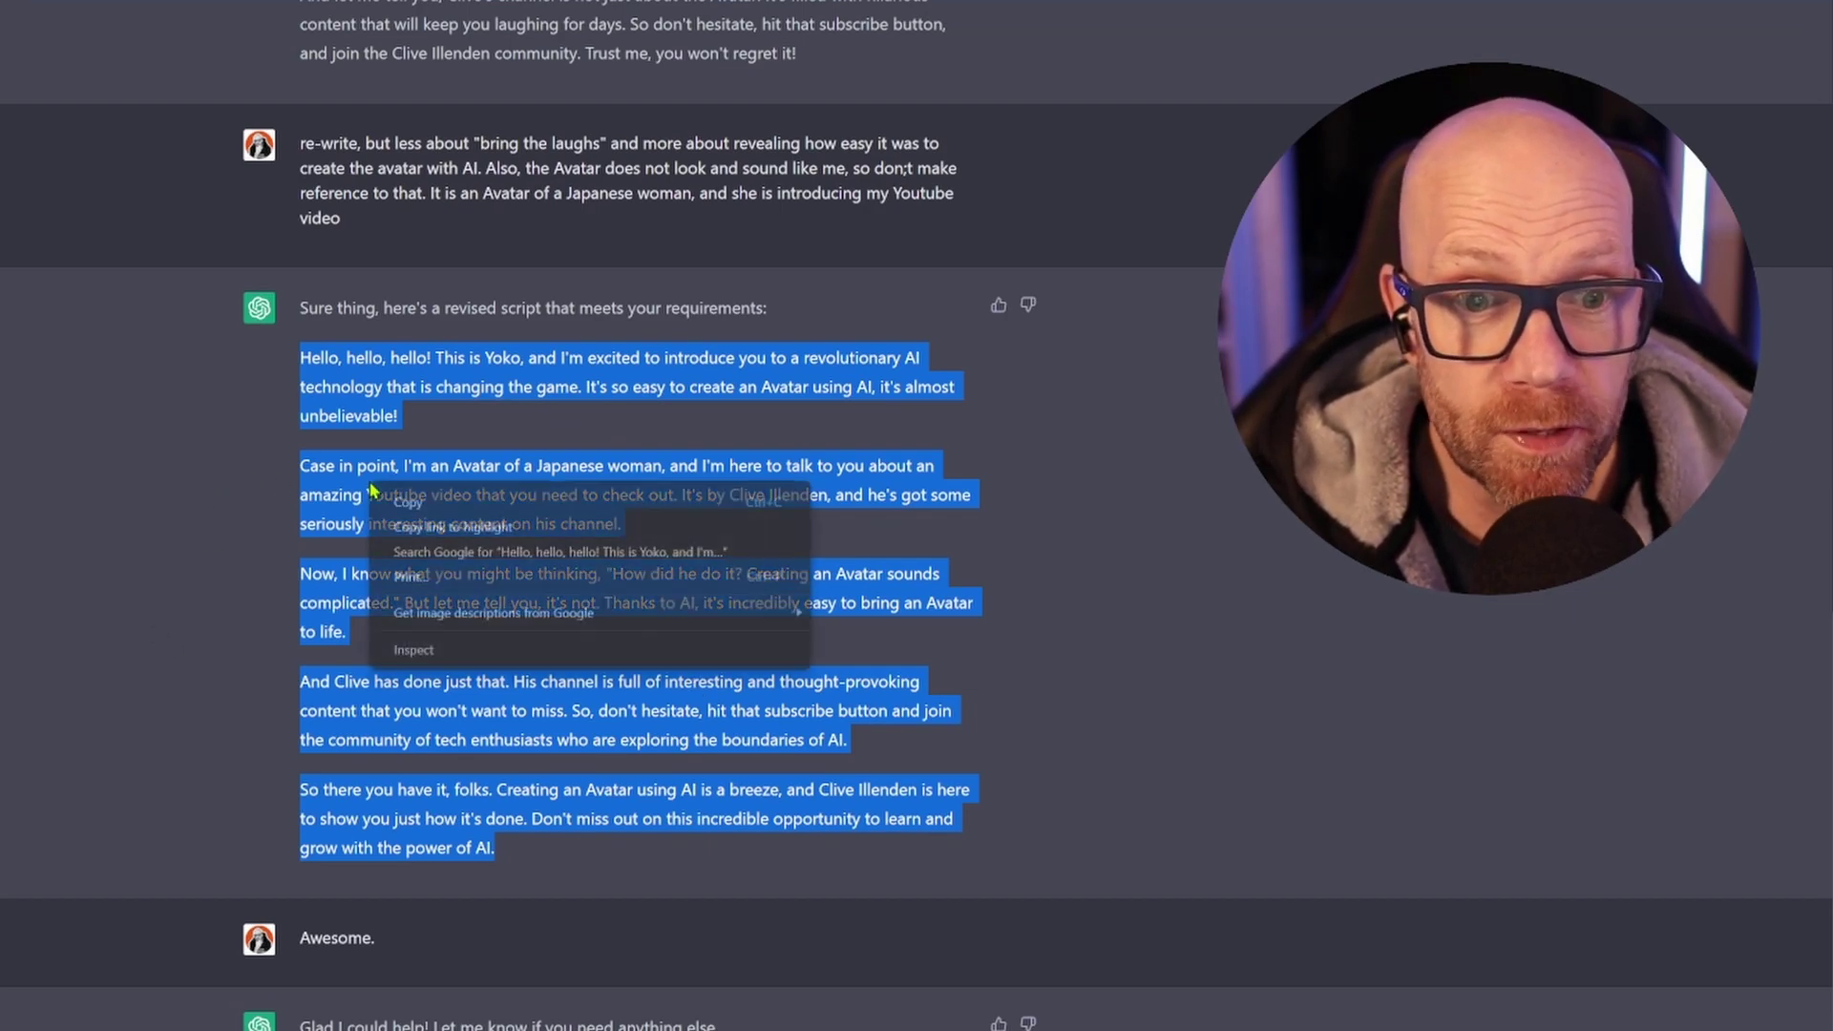
left_click(432, 503)
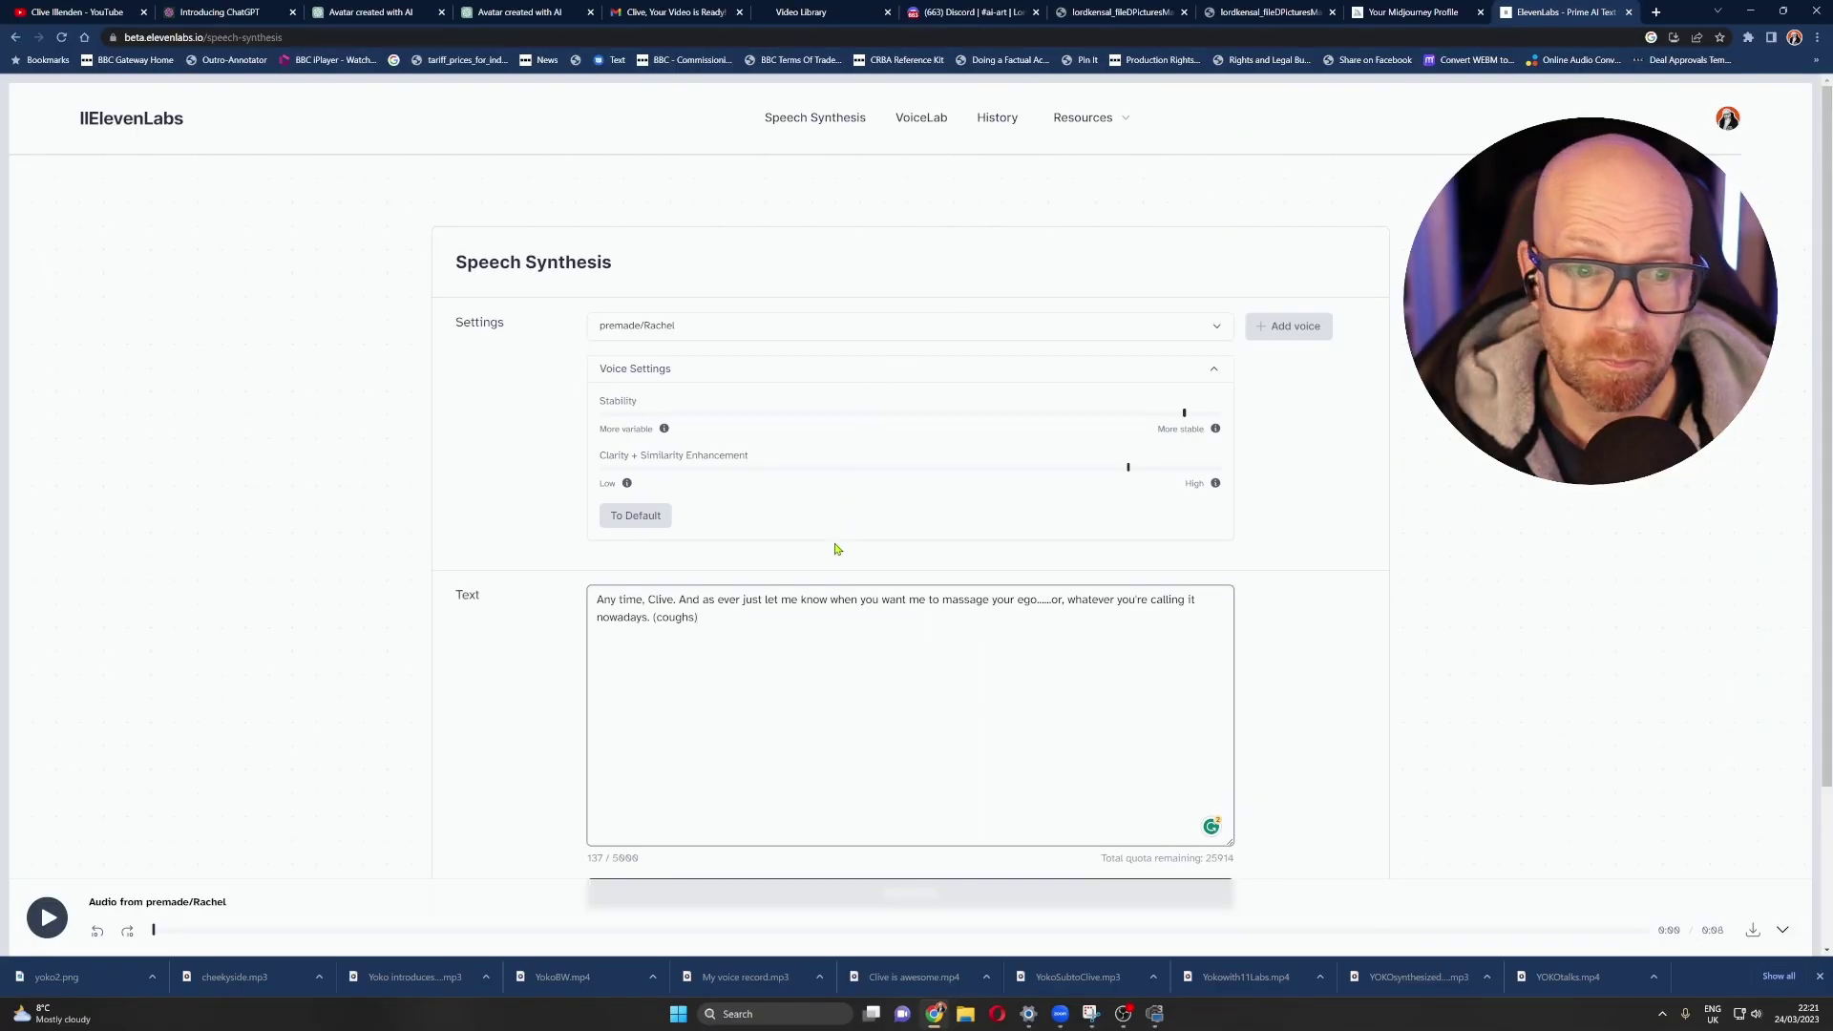
- Replace the ElevenLabs text with the Yoko script and generate Rachel's speech, then stop playback
left_click_drag(720, 622, 580, 609)
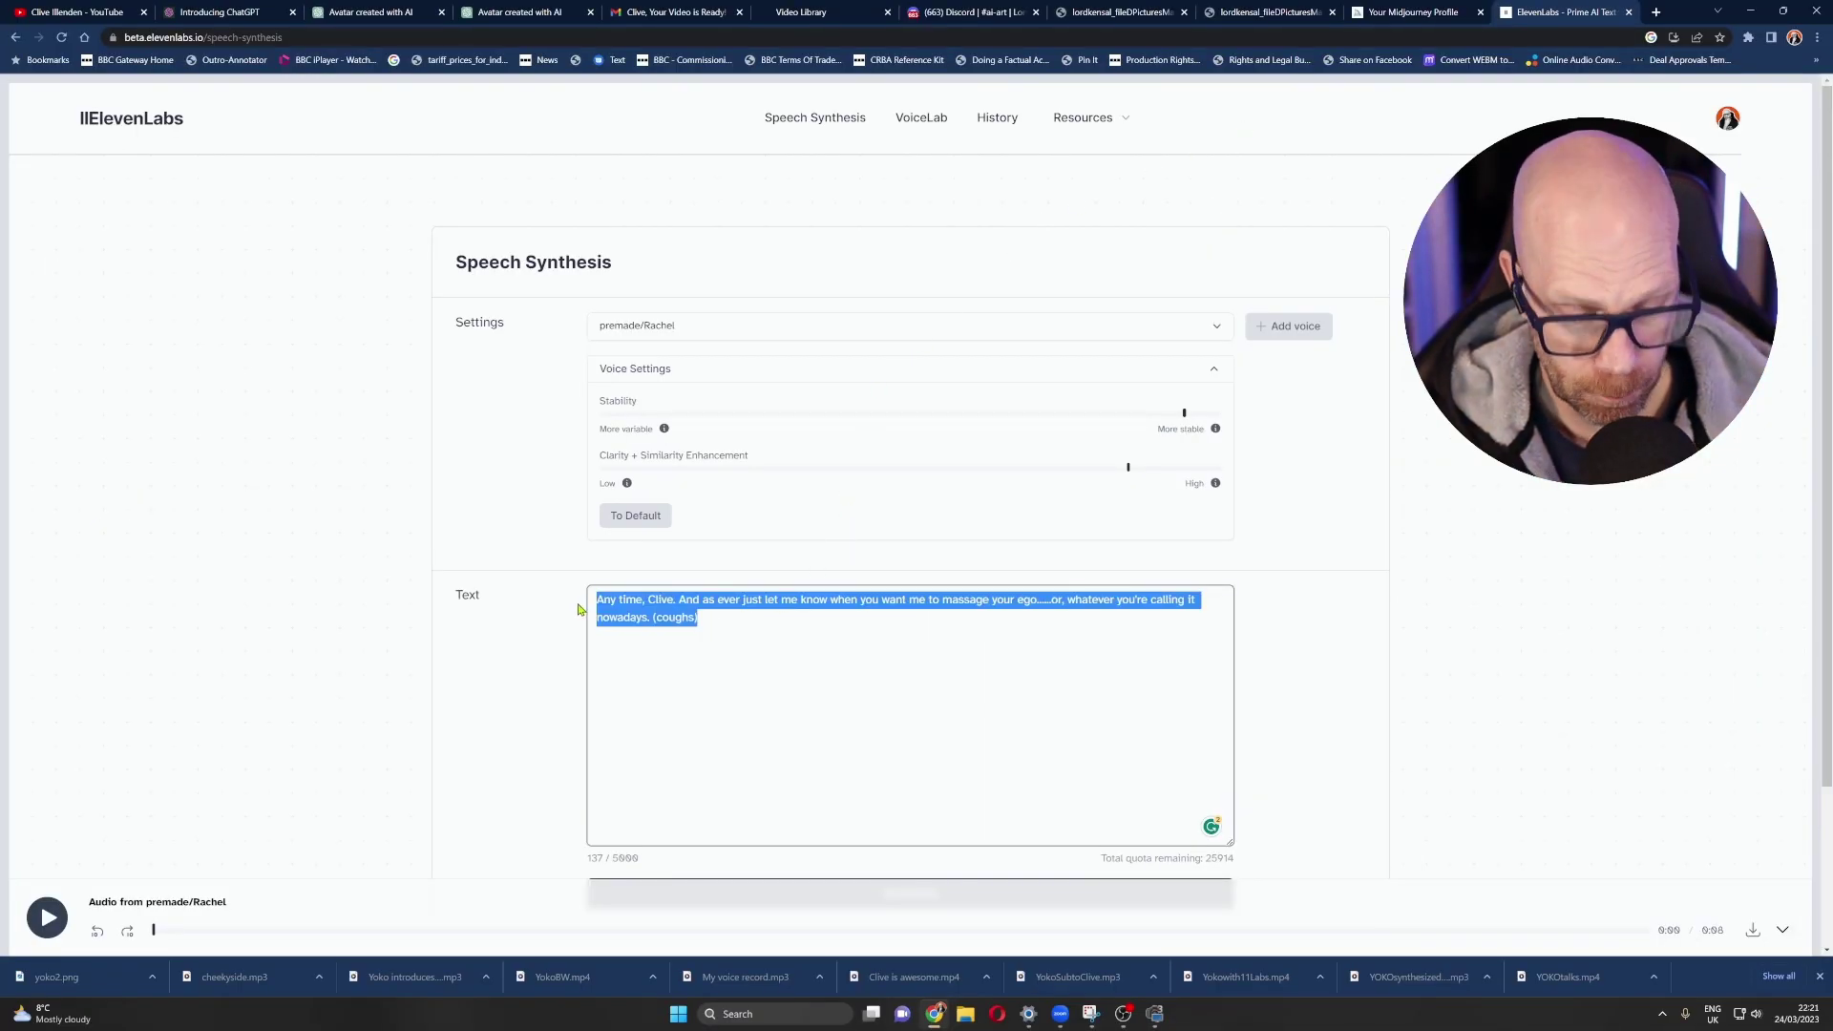
key("ctrl+v")
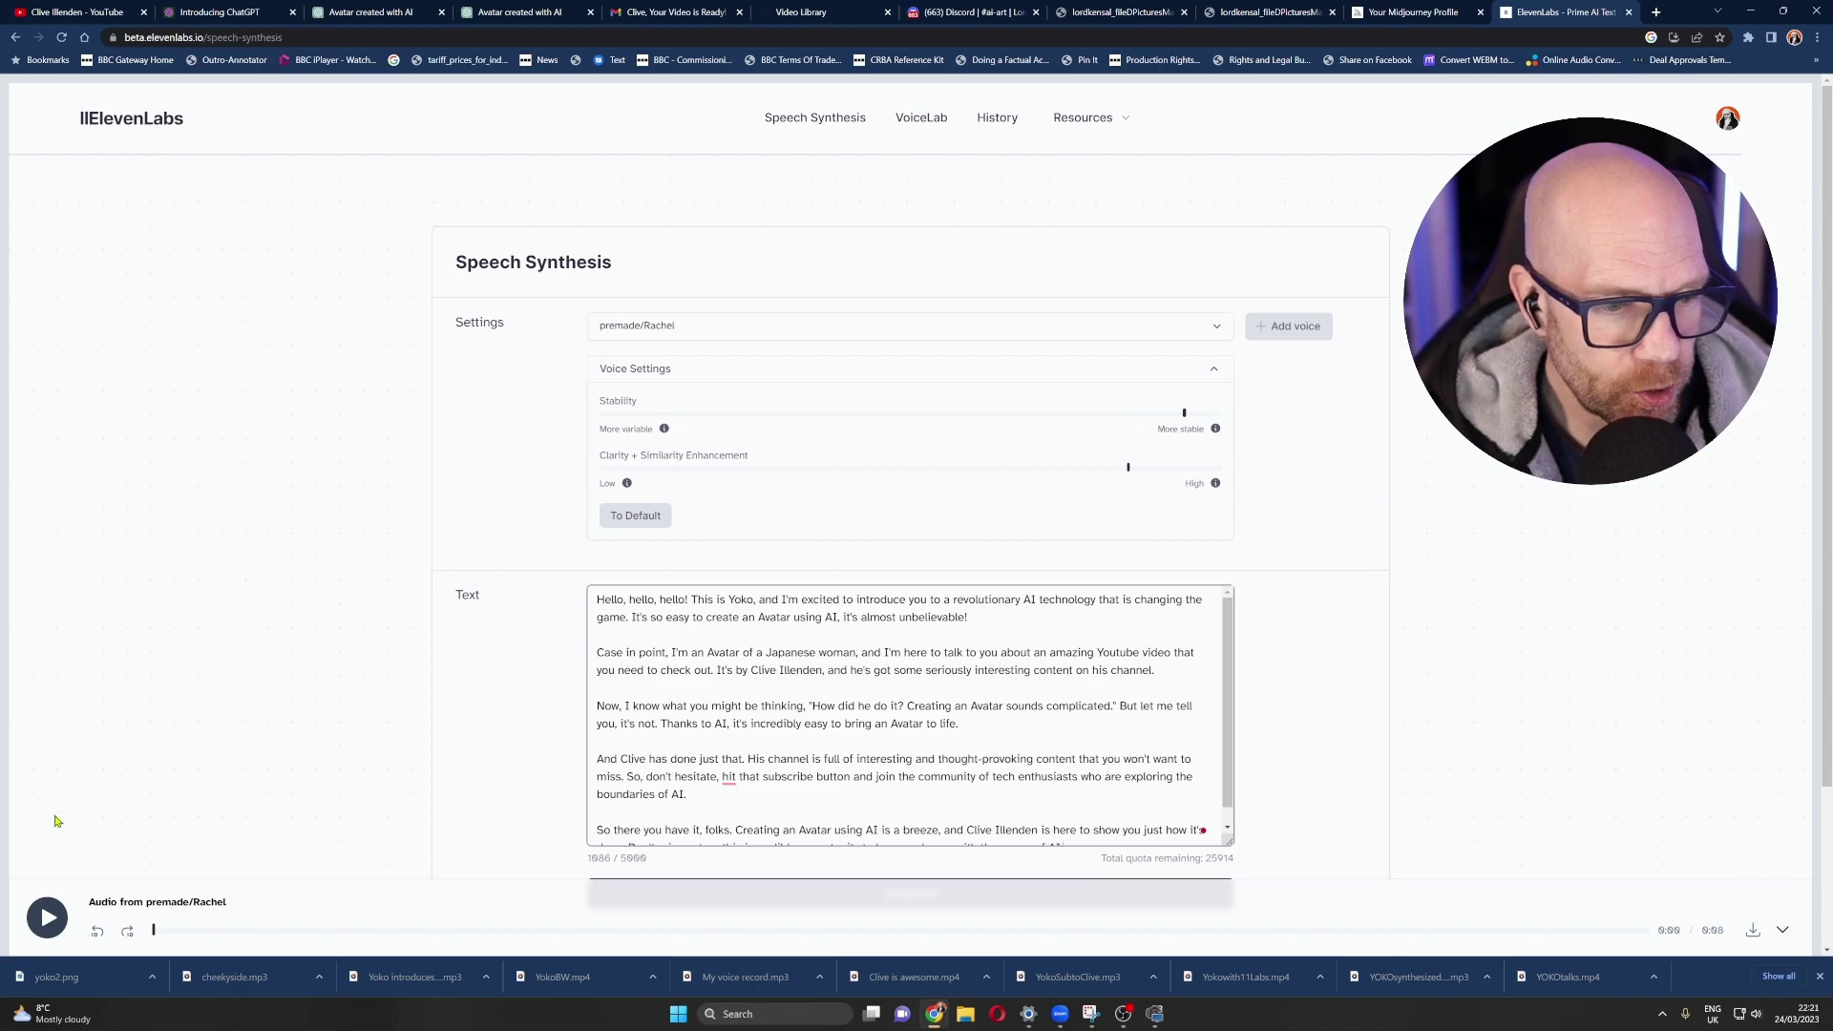
scroll(356, 675, "down", 2)
left_click(966, 704)
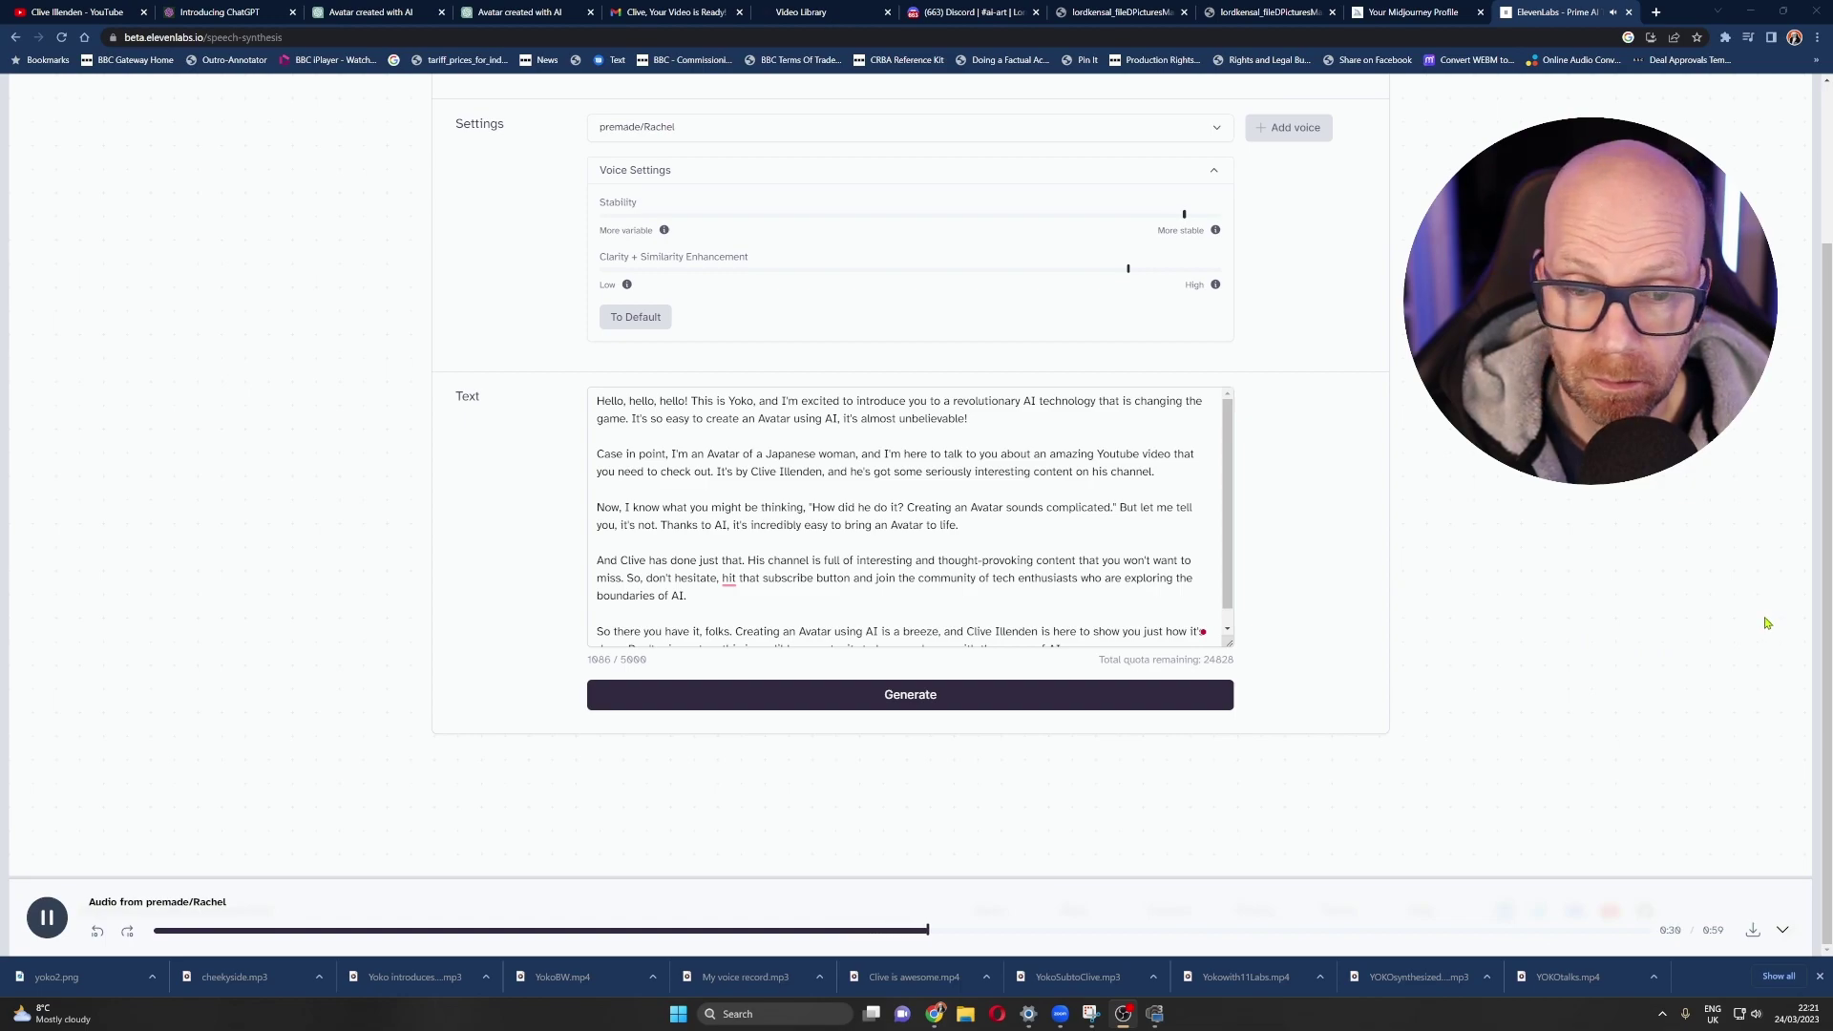
left_click(48, 916)
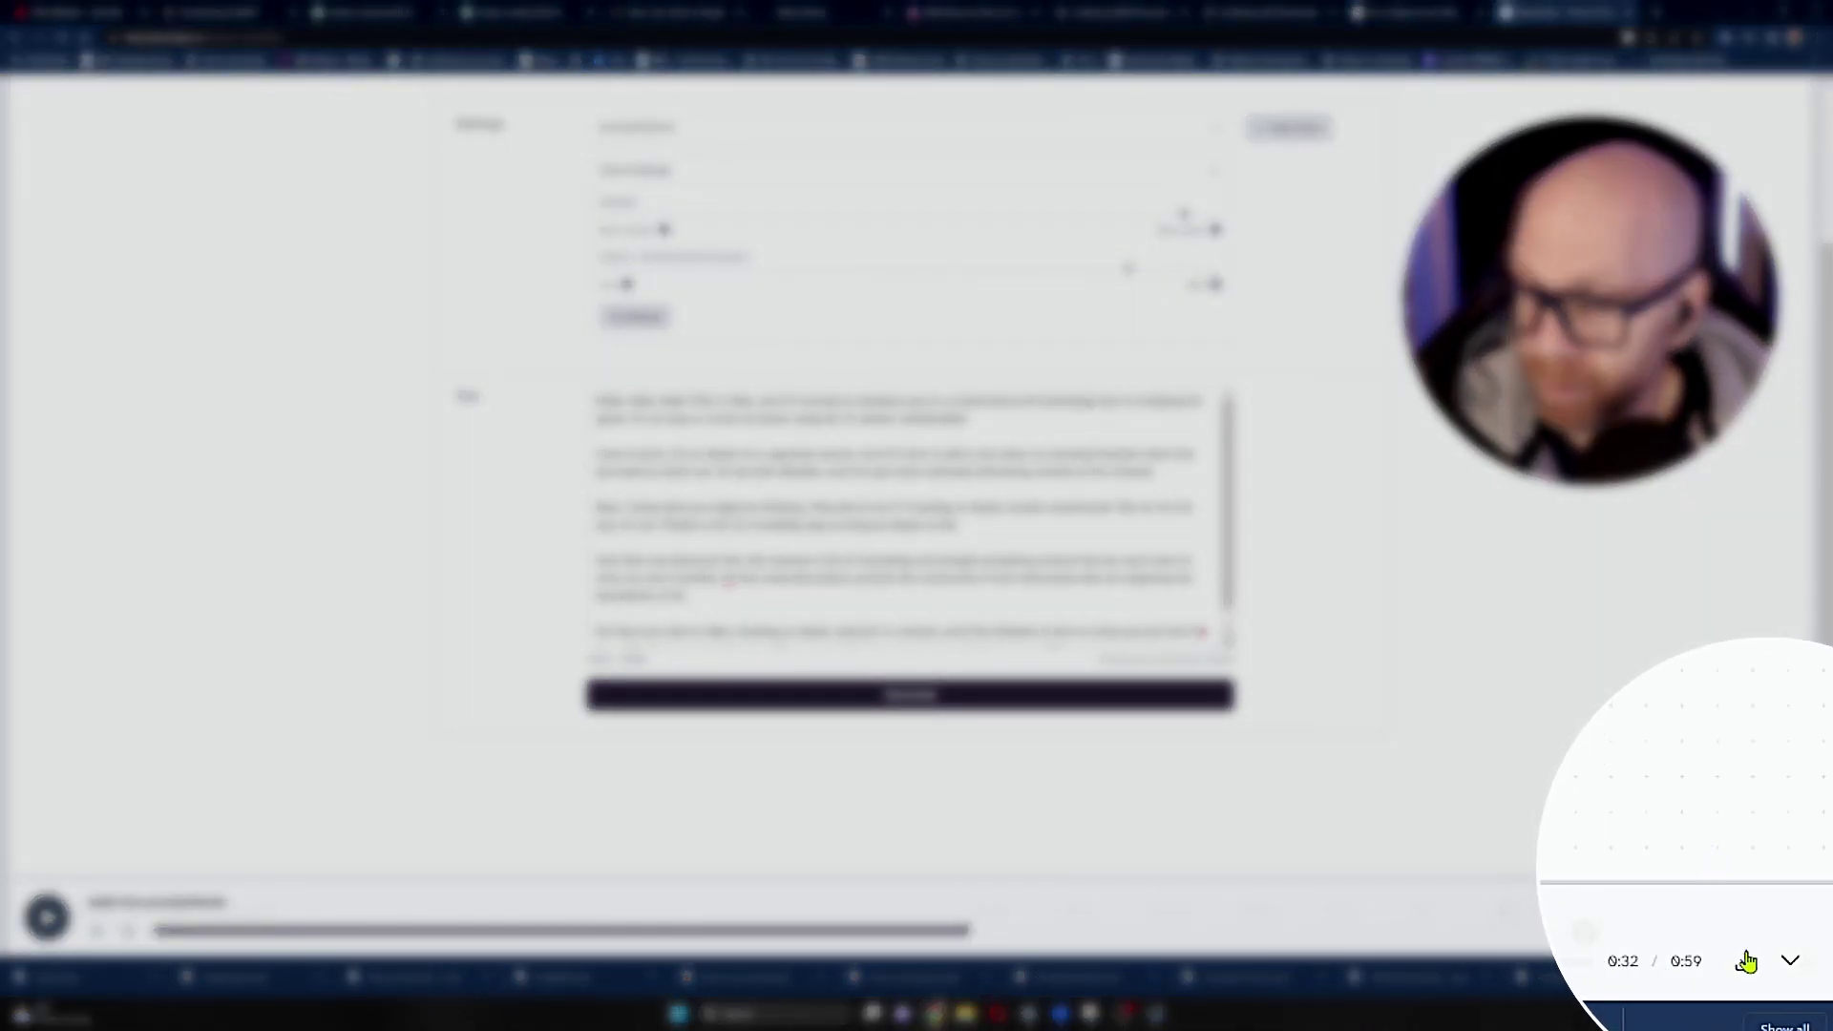
- Open the ElevenLabs Help Center from the Resources menu in a new tab
scroll(859, 382, "up", 2)
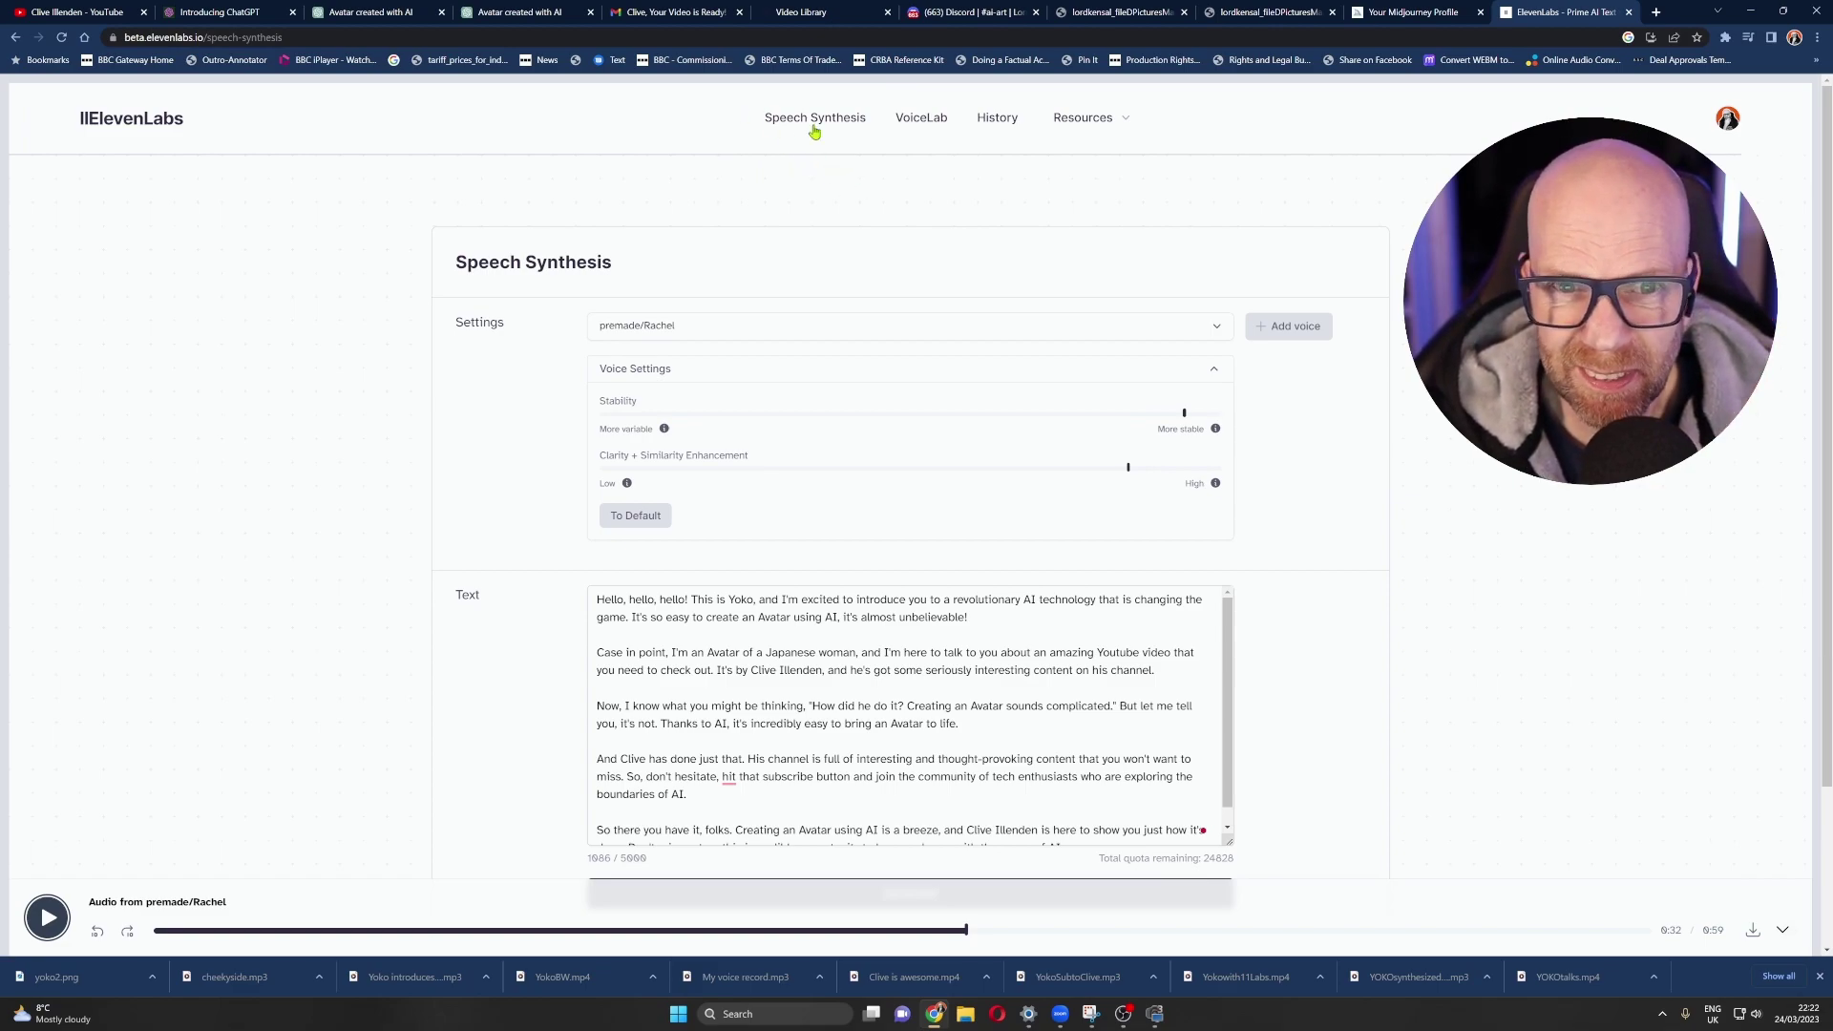
left_click(1113, 122)
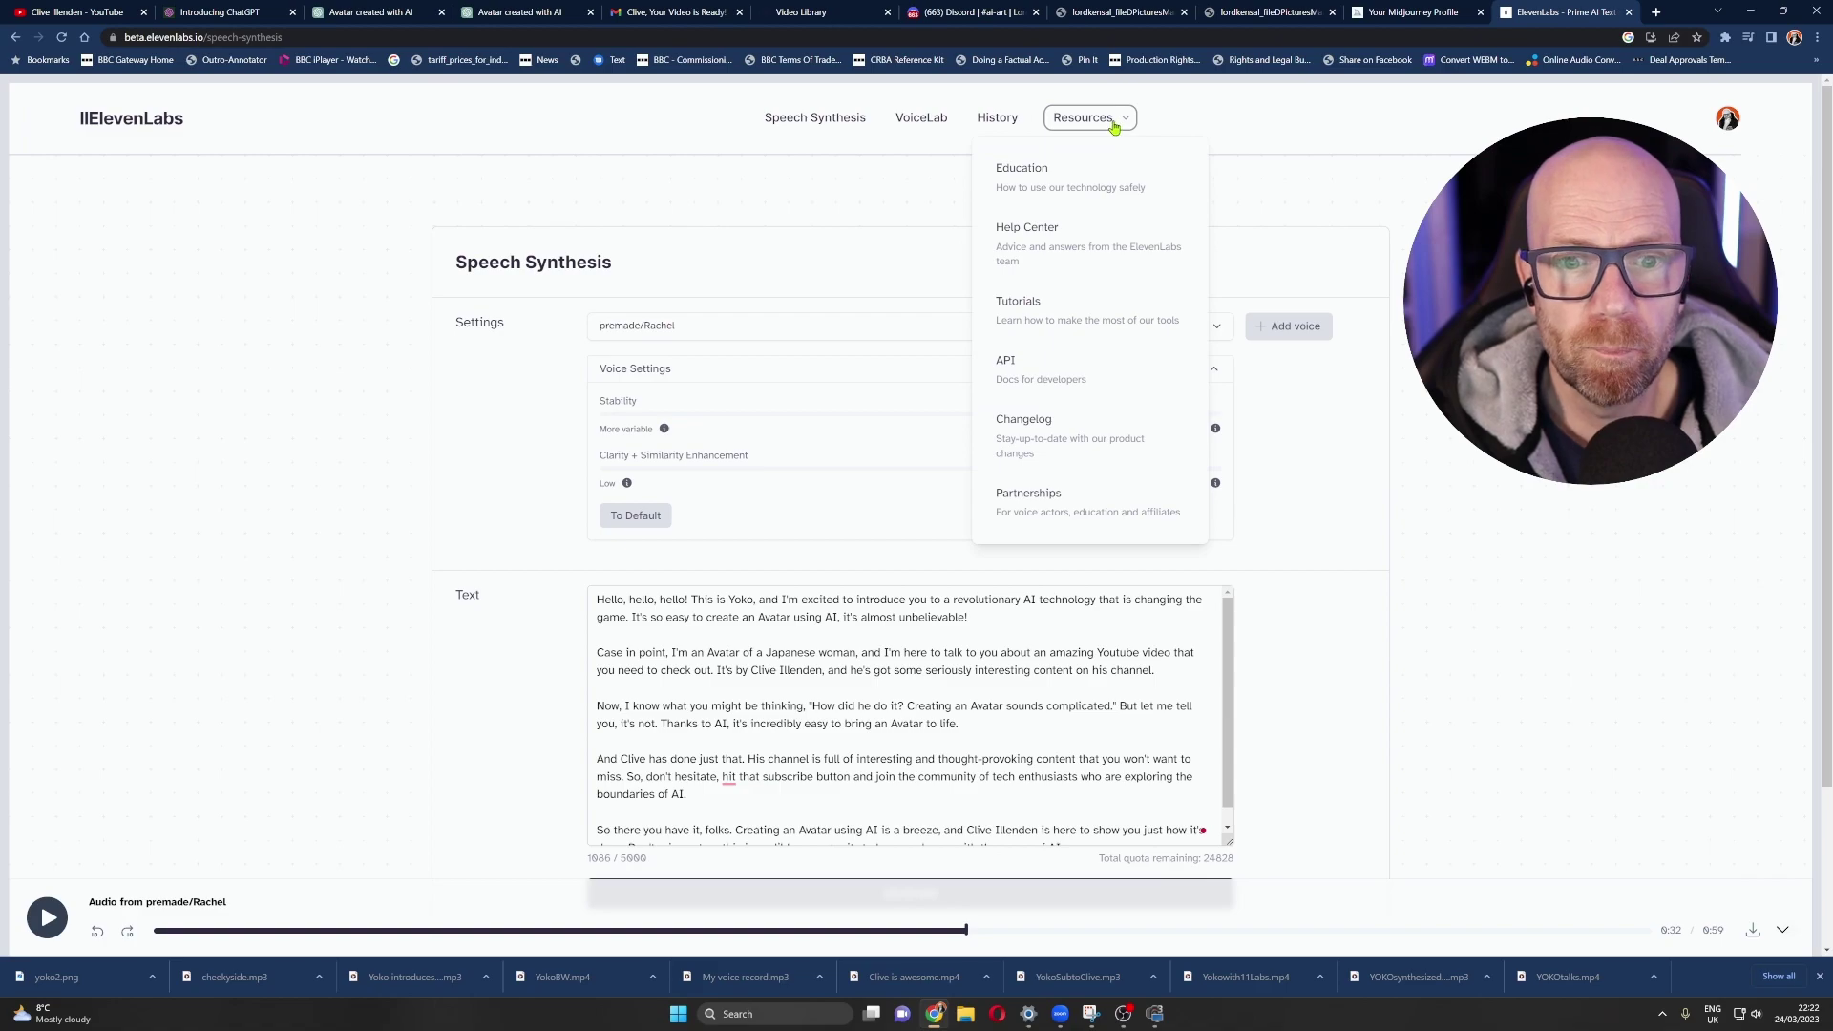
left_click(1086, 239)
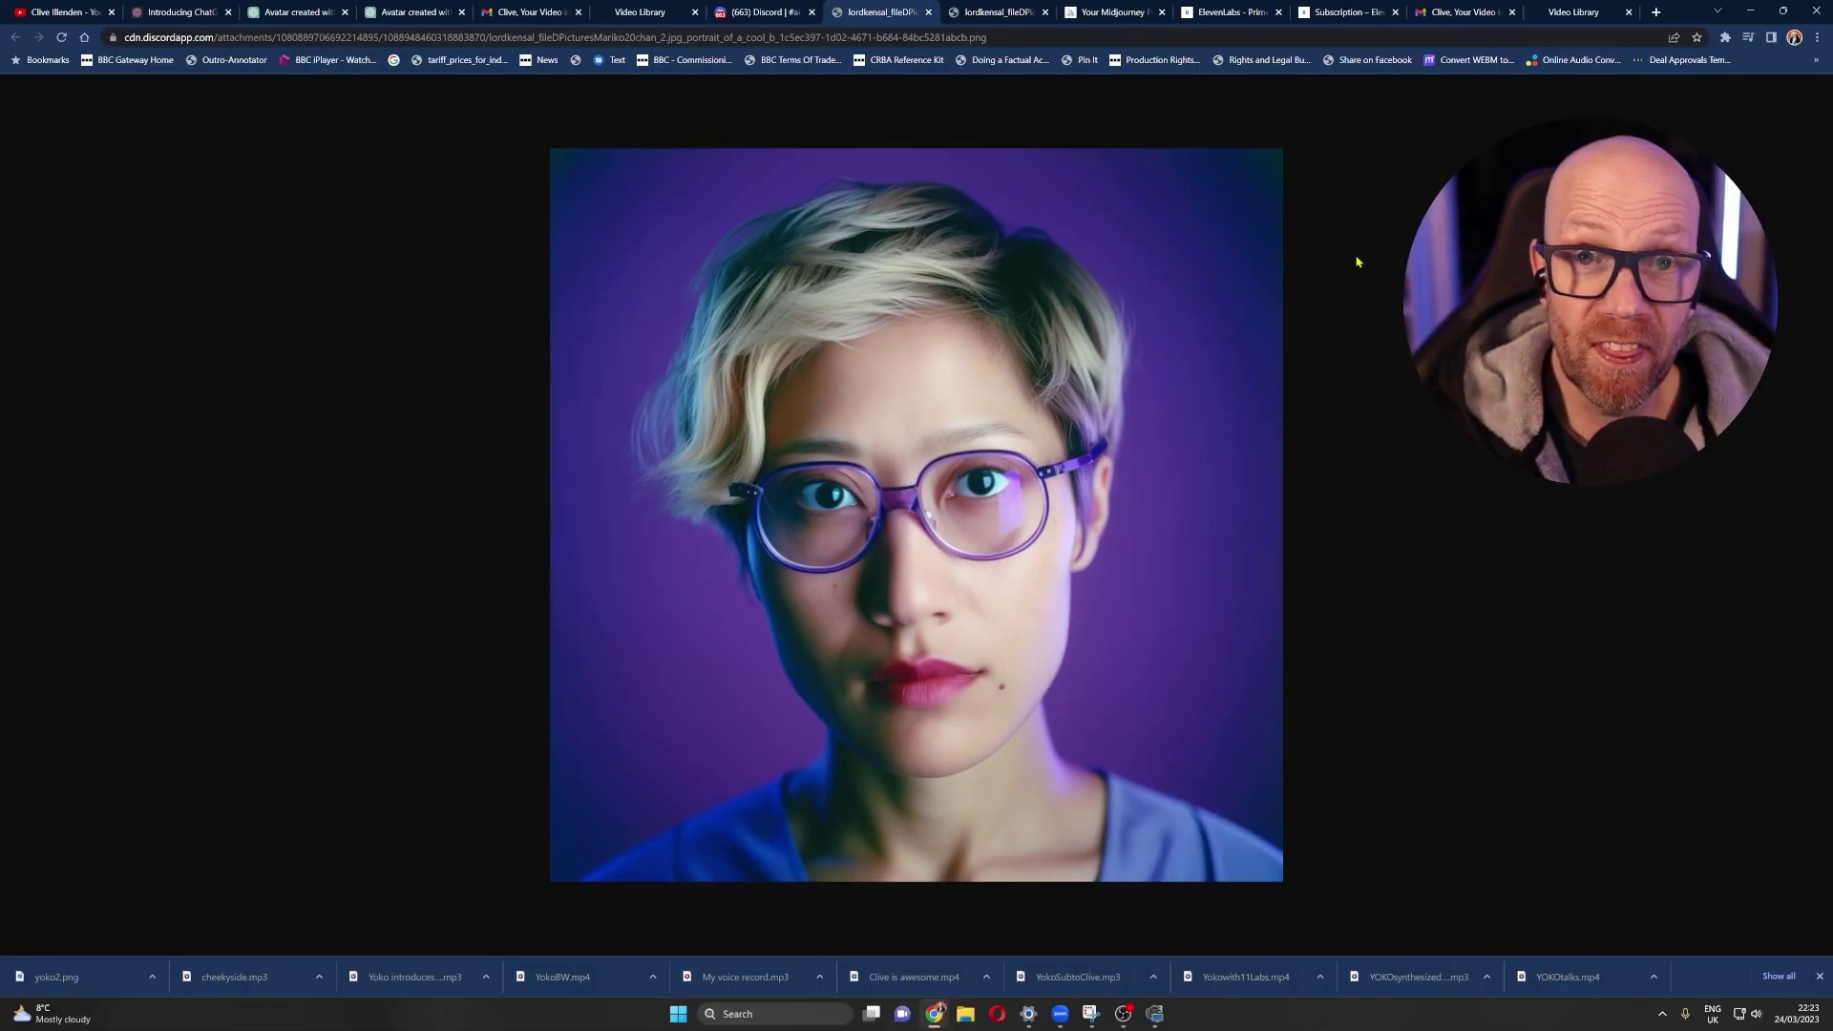
- Switch from the Discord portrait tab to the D-ID Video Library tab
left_click(1575, 12)
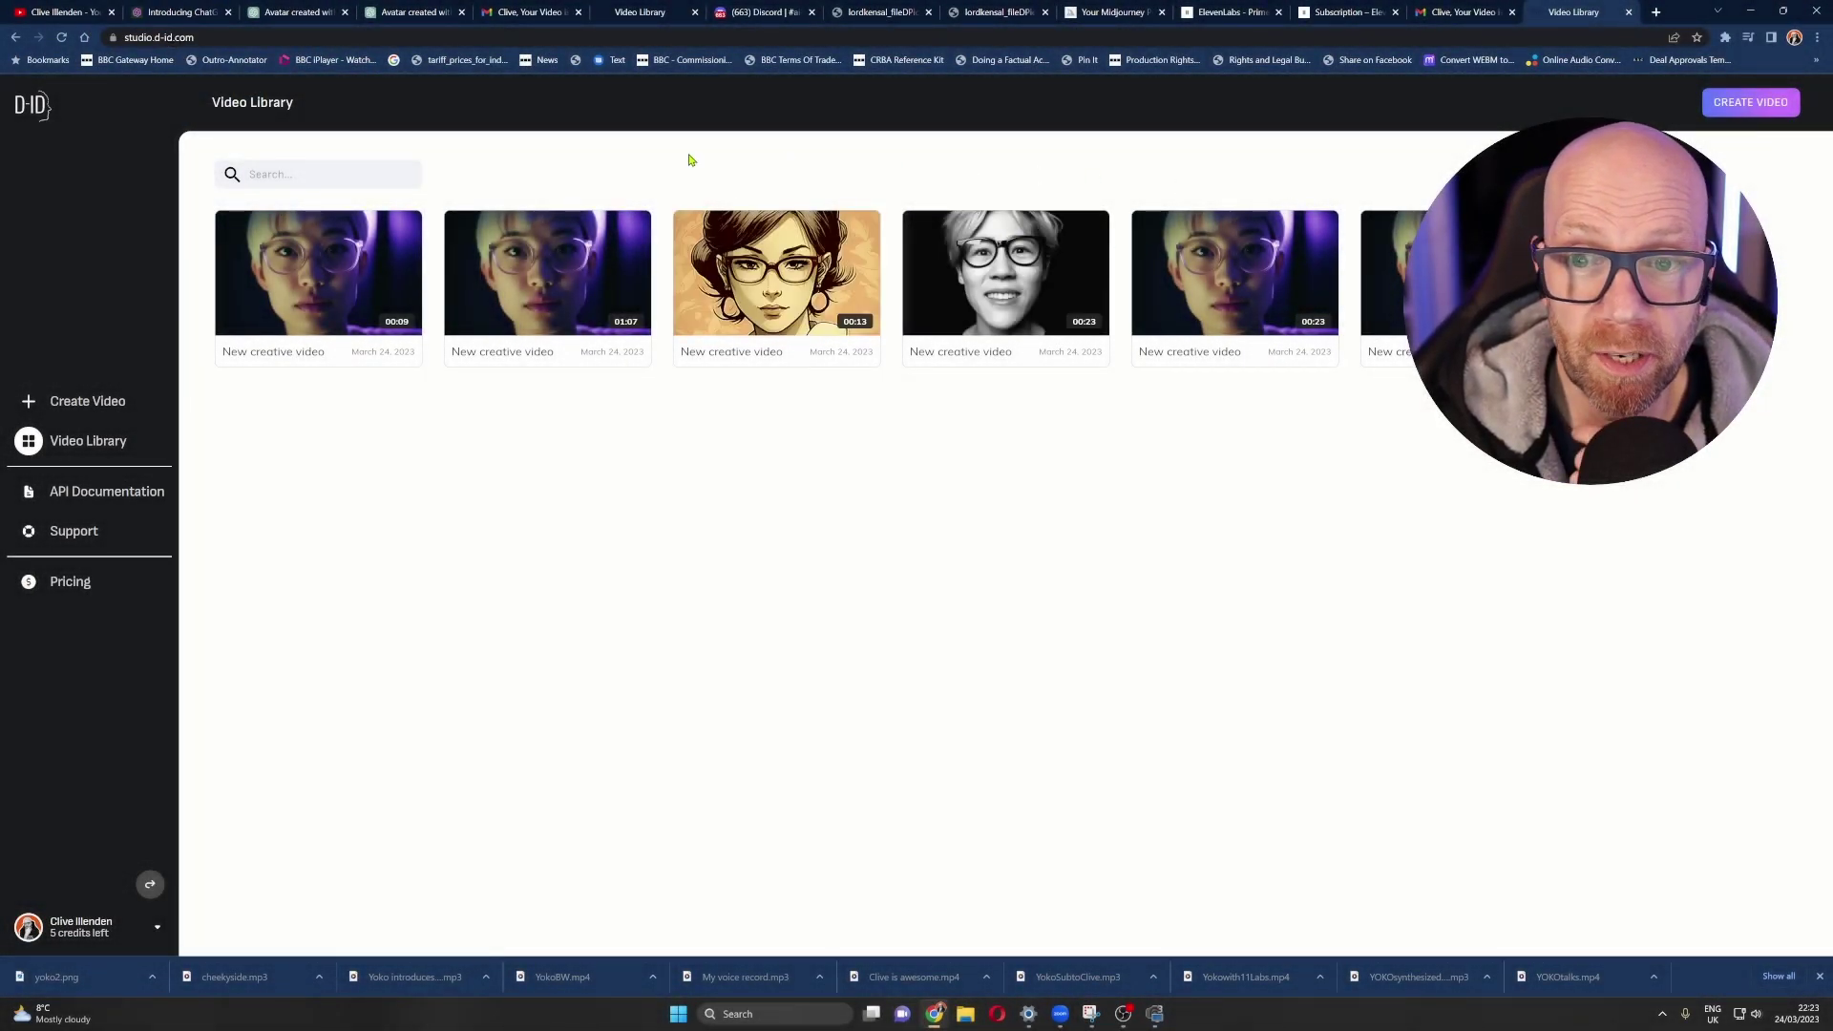
- Create a new D-ID video and paste the Yoko script into its script box
left_click(65, 408)
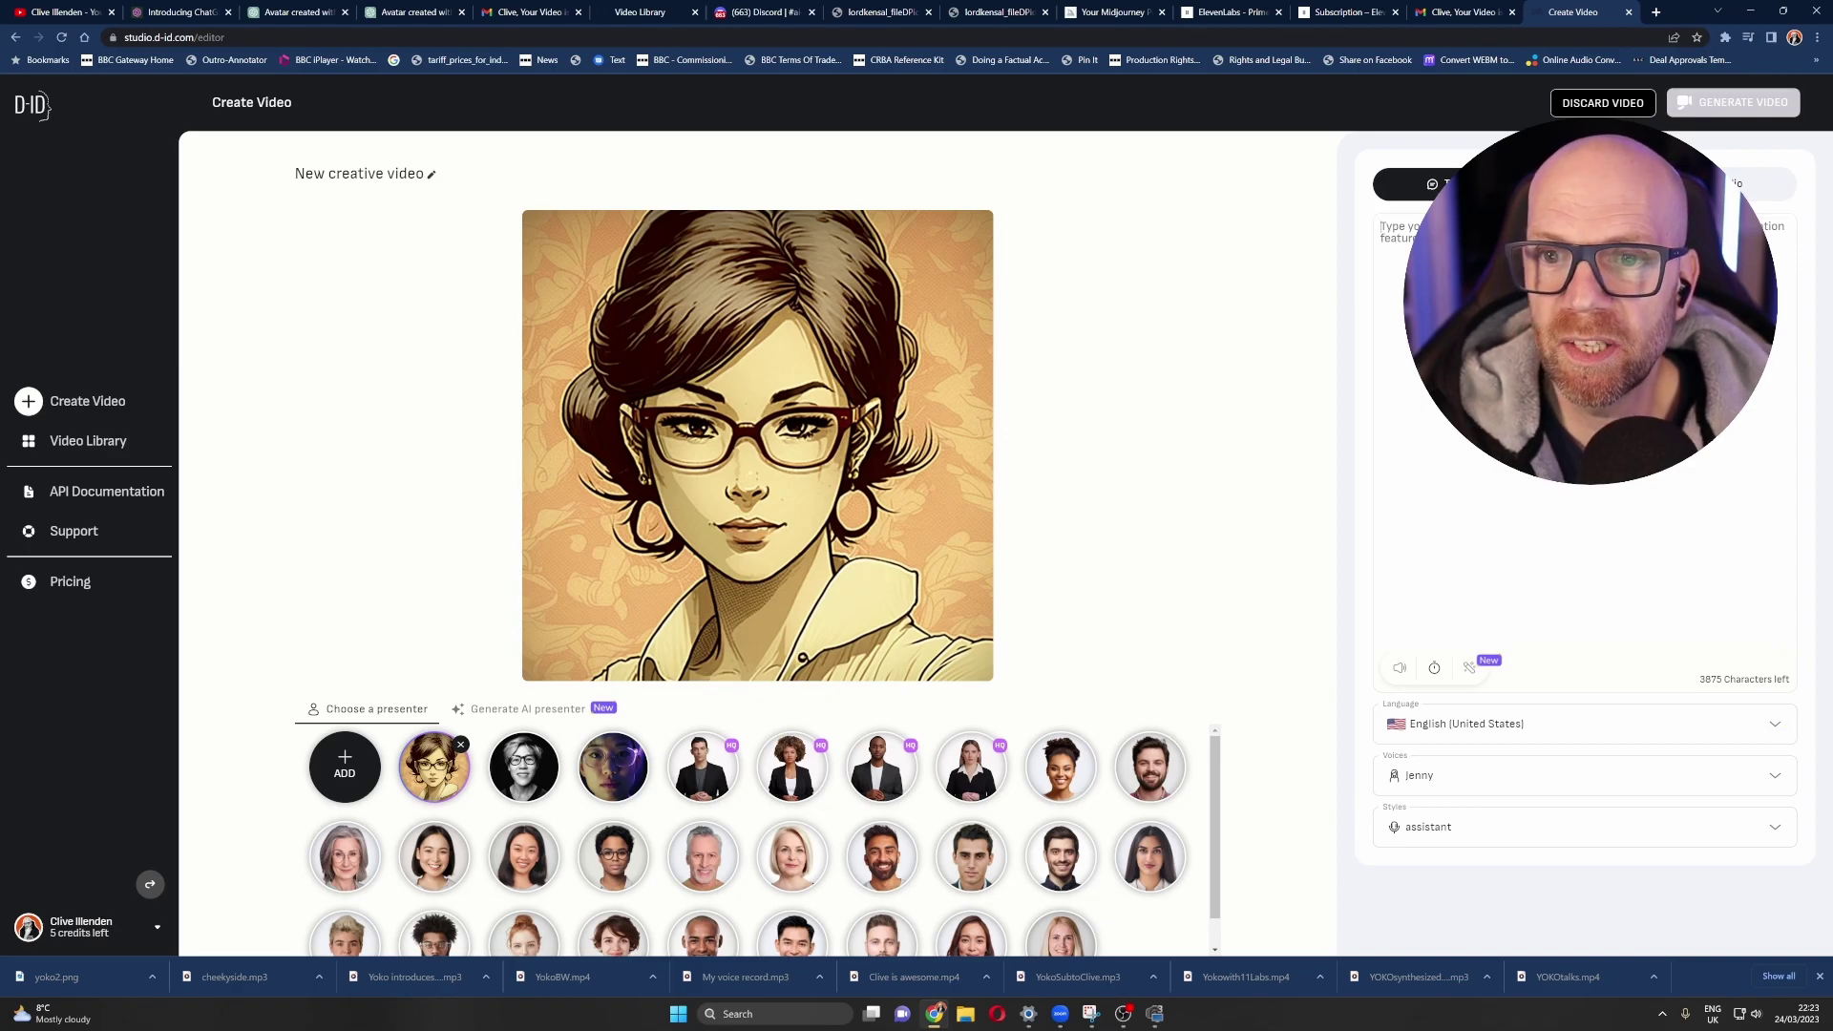
left_click(1401, 244)
key("ctrl+v")
- Set the script language to English (United Kingdom), choose the Mia voice, and preview it
left_click(1584, 724)
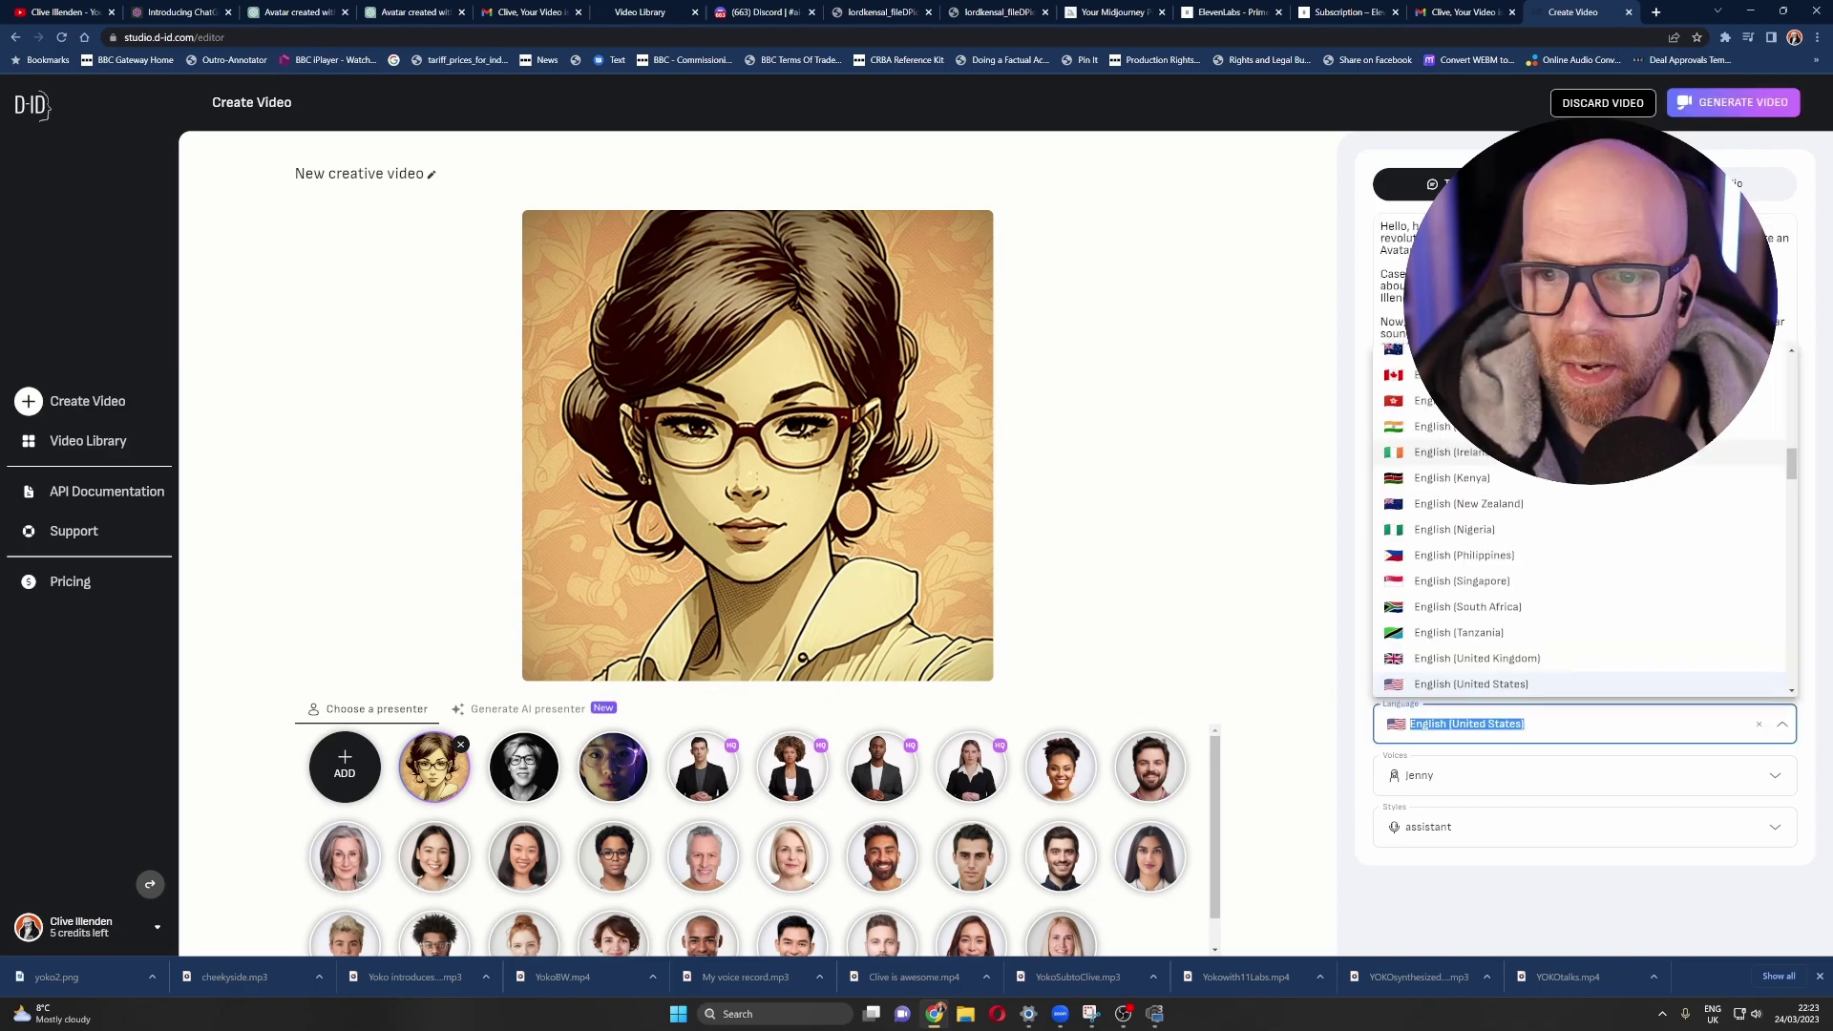
left_click_drag(1795, 471, 1785, 380)
scroll(1785, 380, "down", 8)
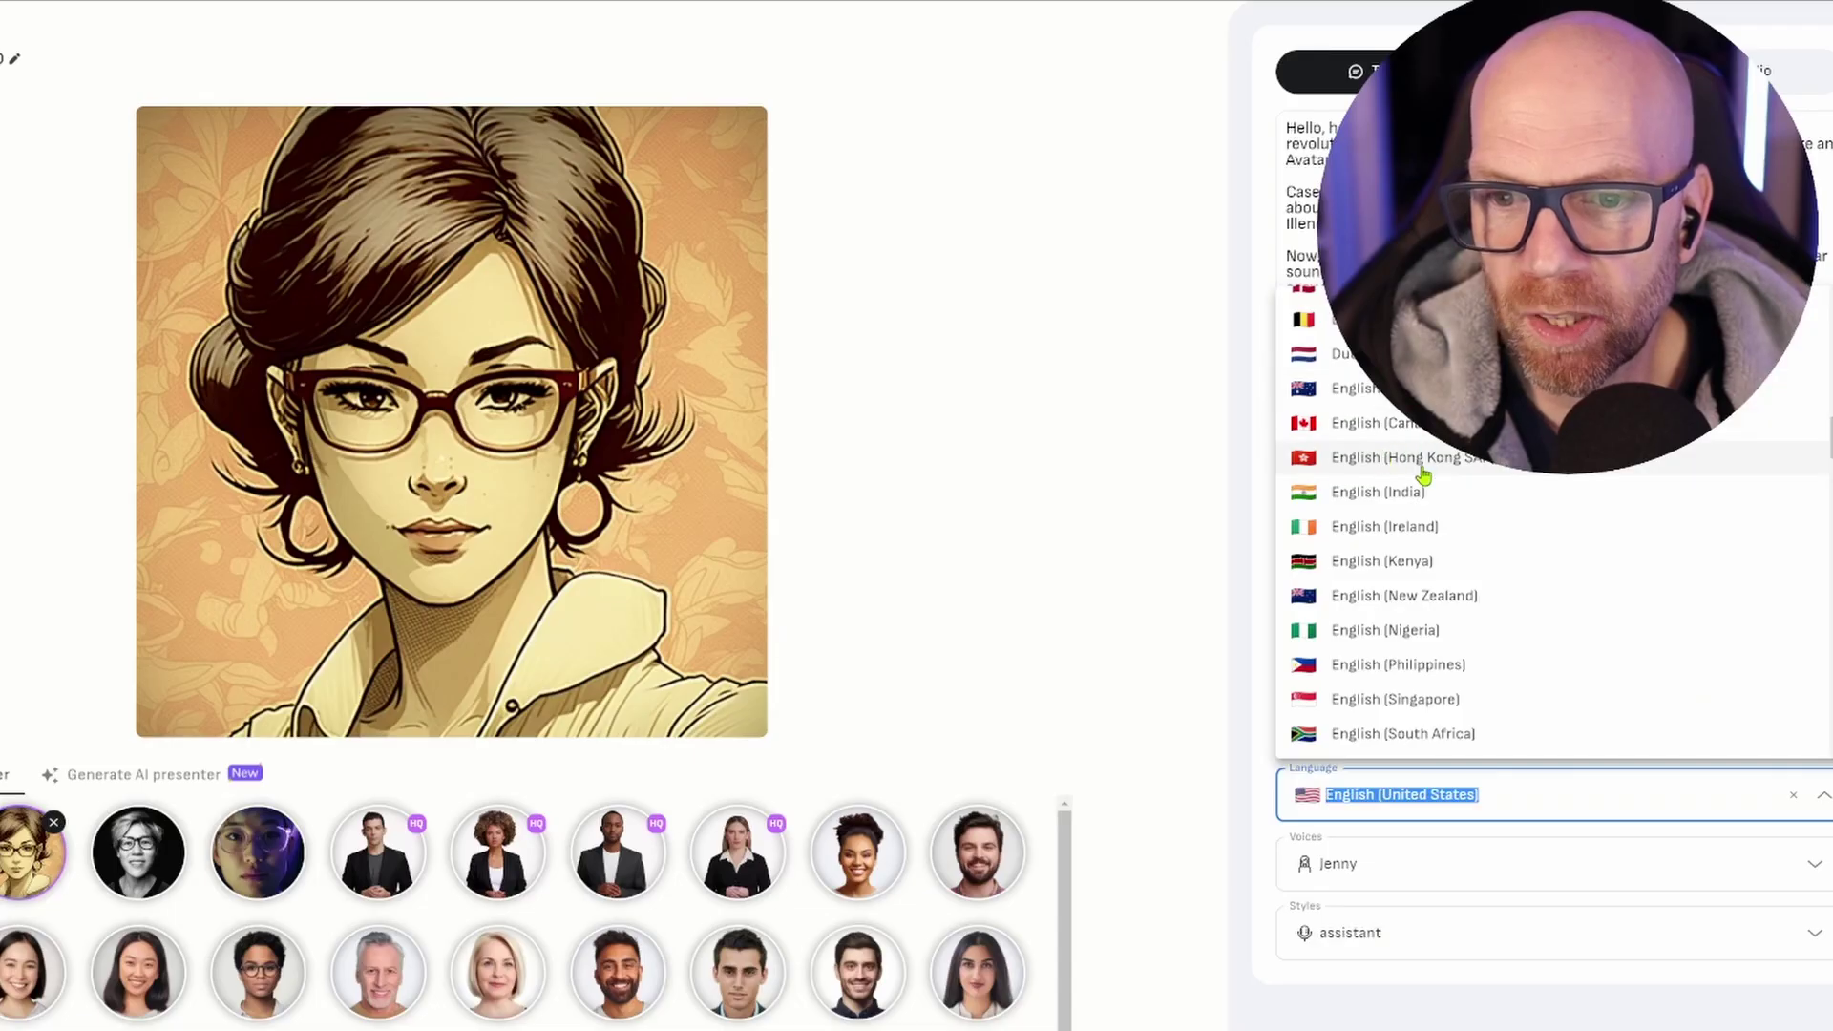
scroll(1485, 529, "down", 1)
scroll(1475, 573, "down", 1)
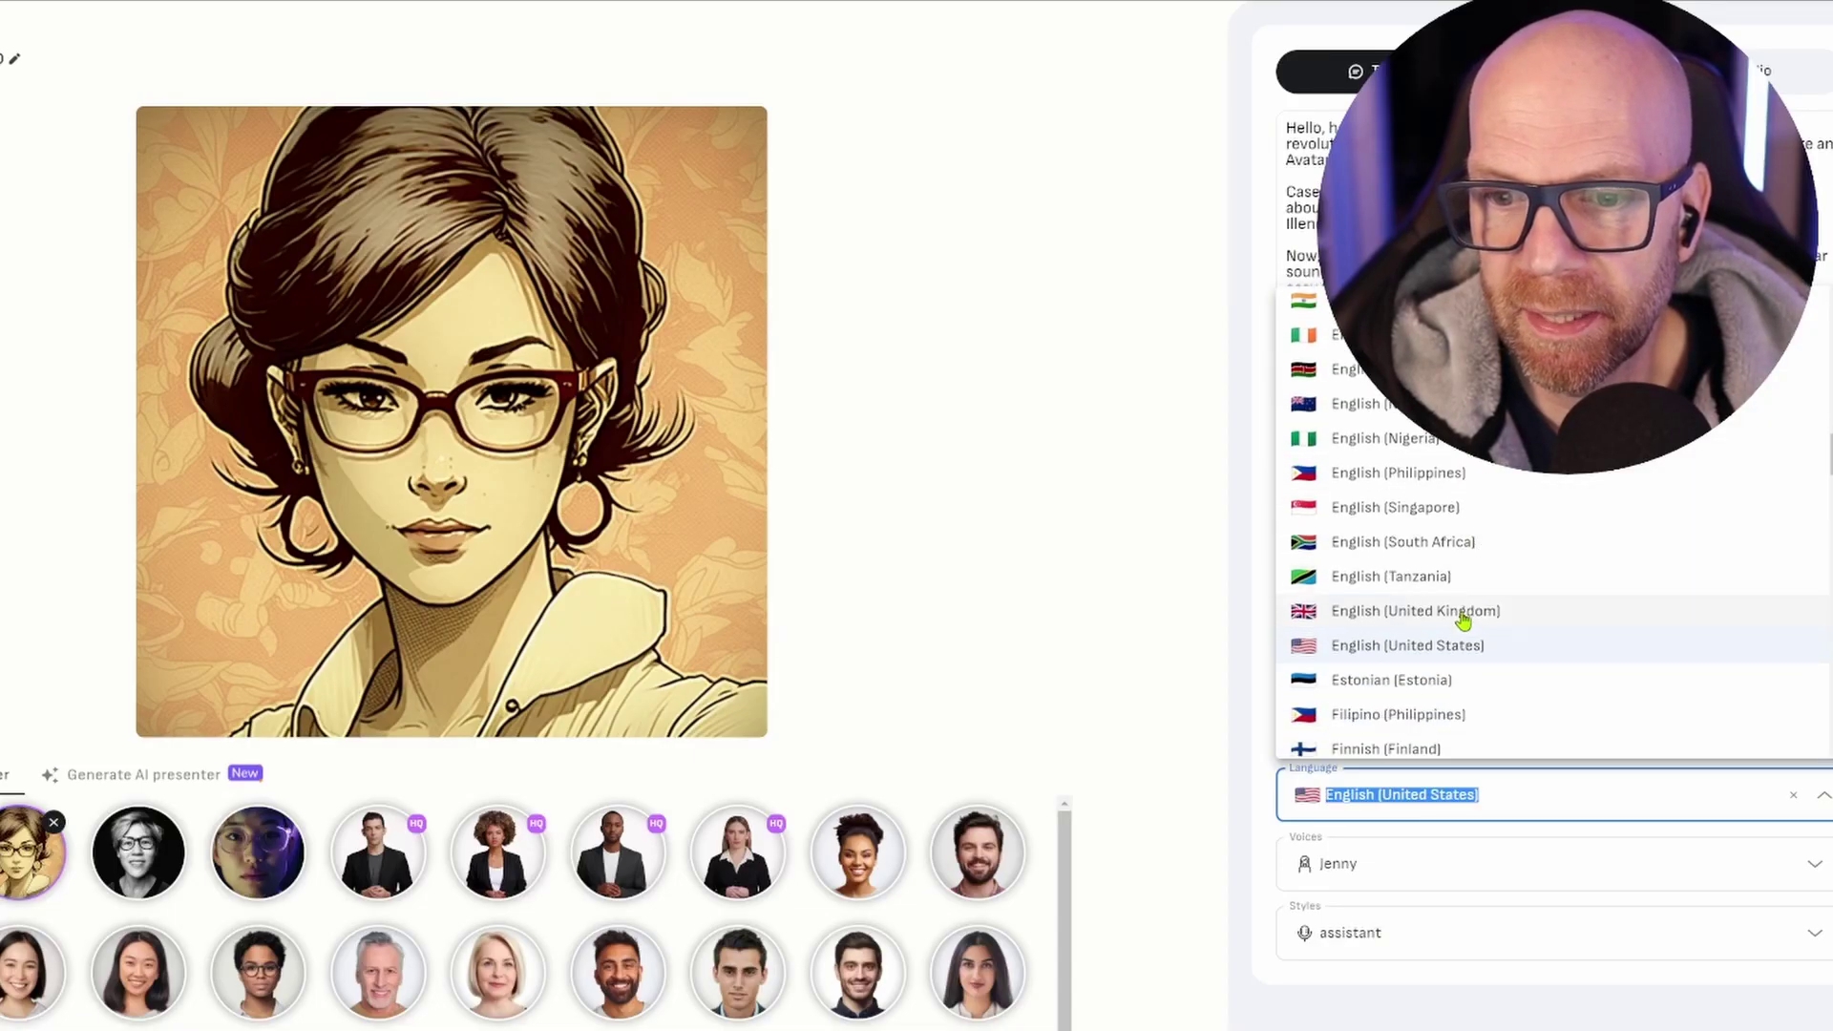
left_click(1437, 615)
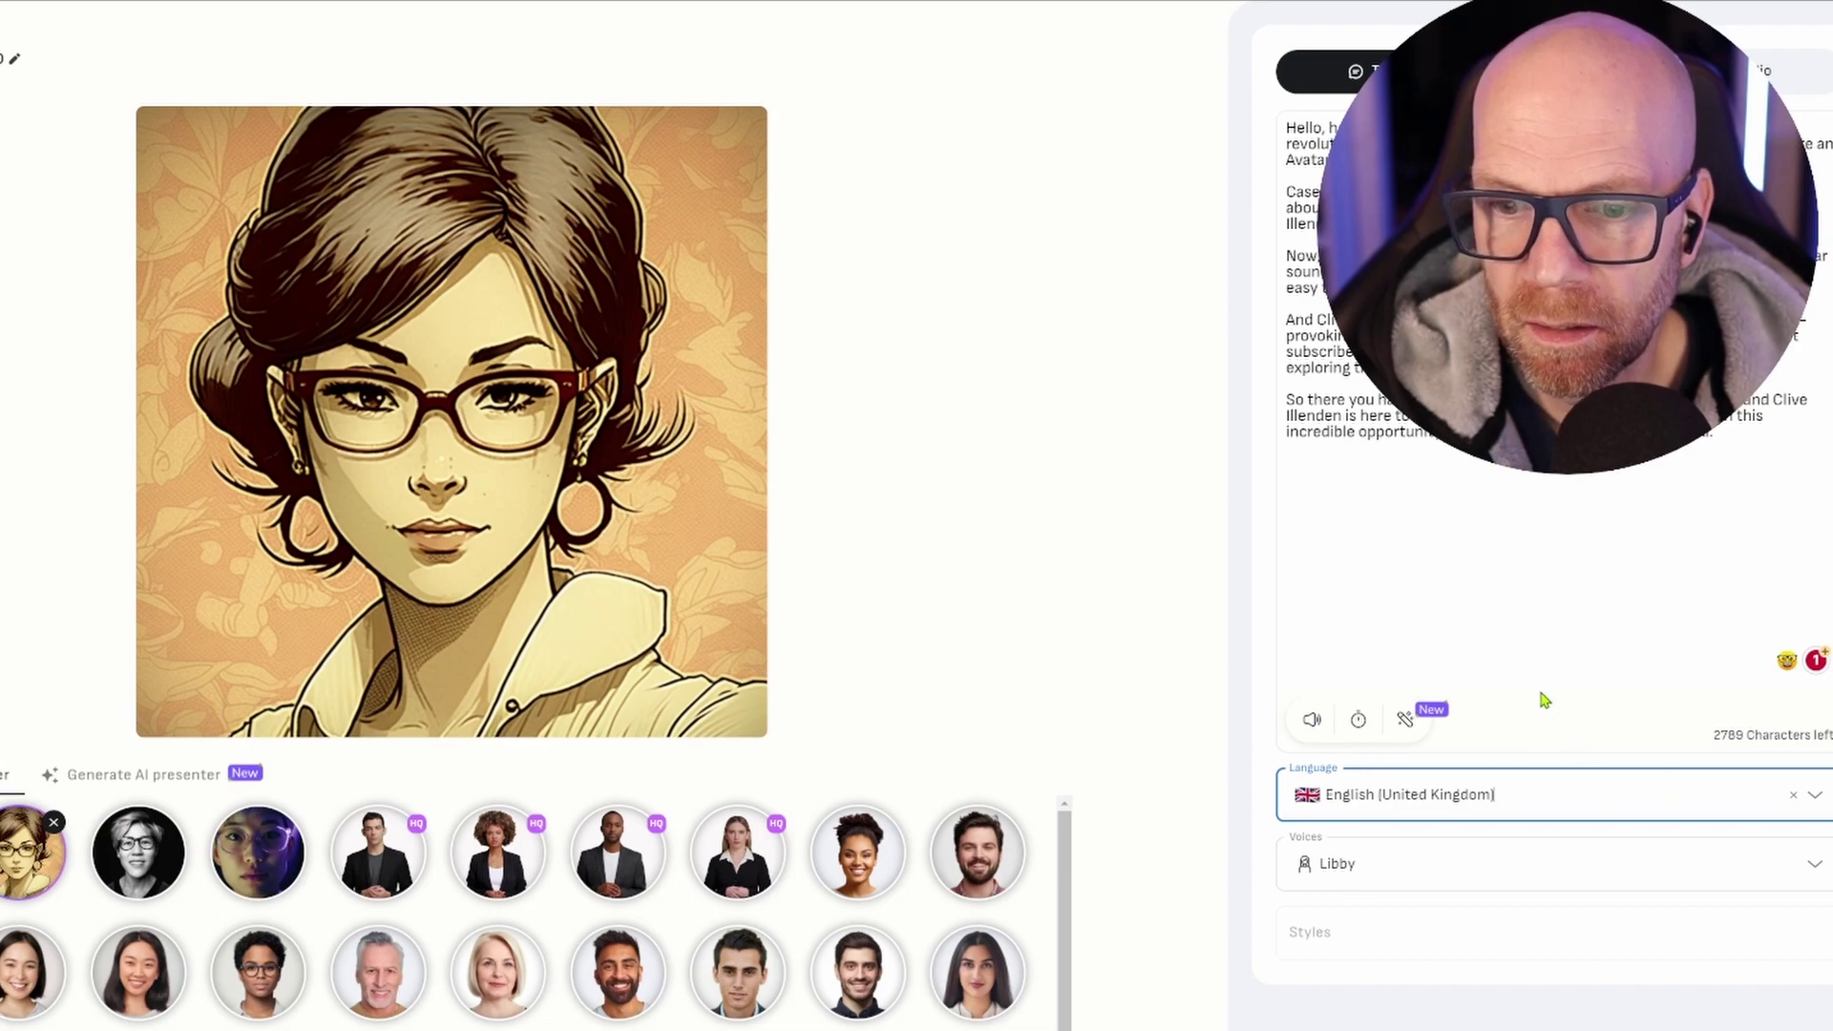
left_click(1817, 874)
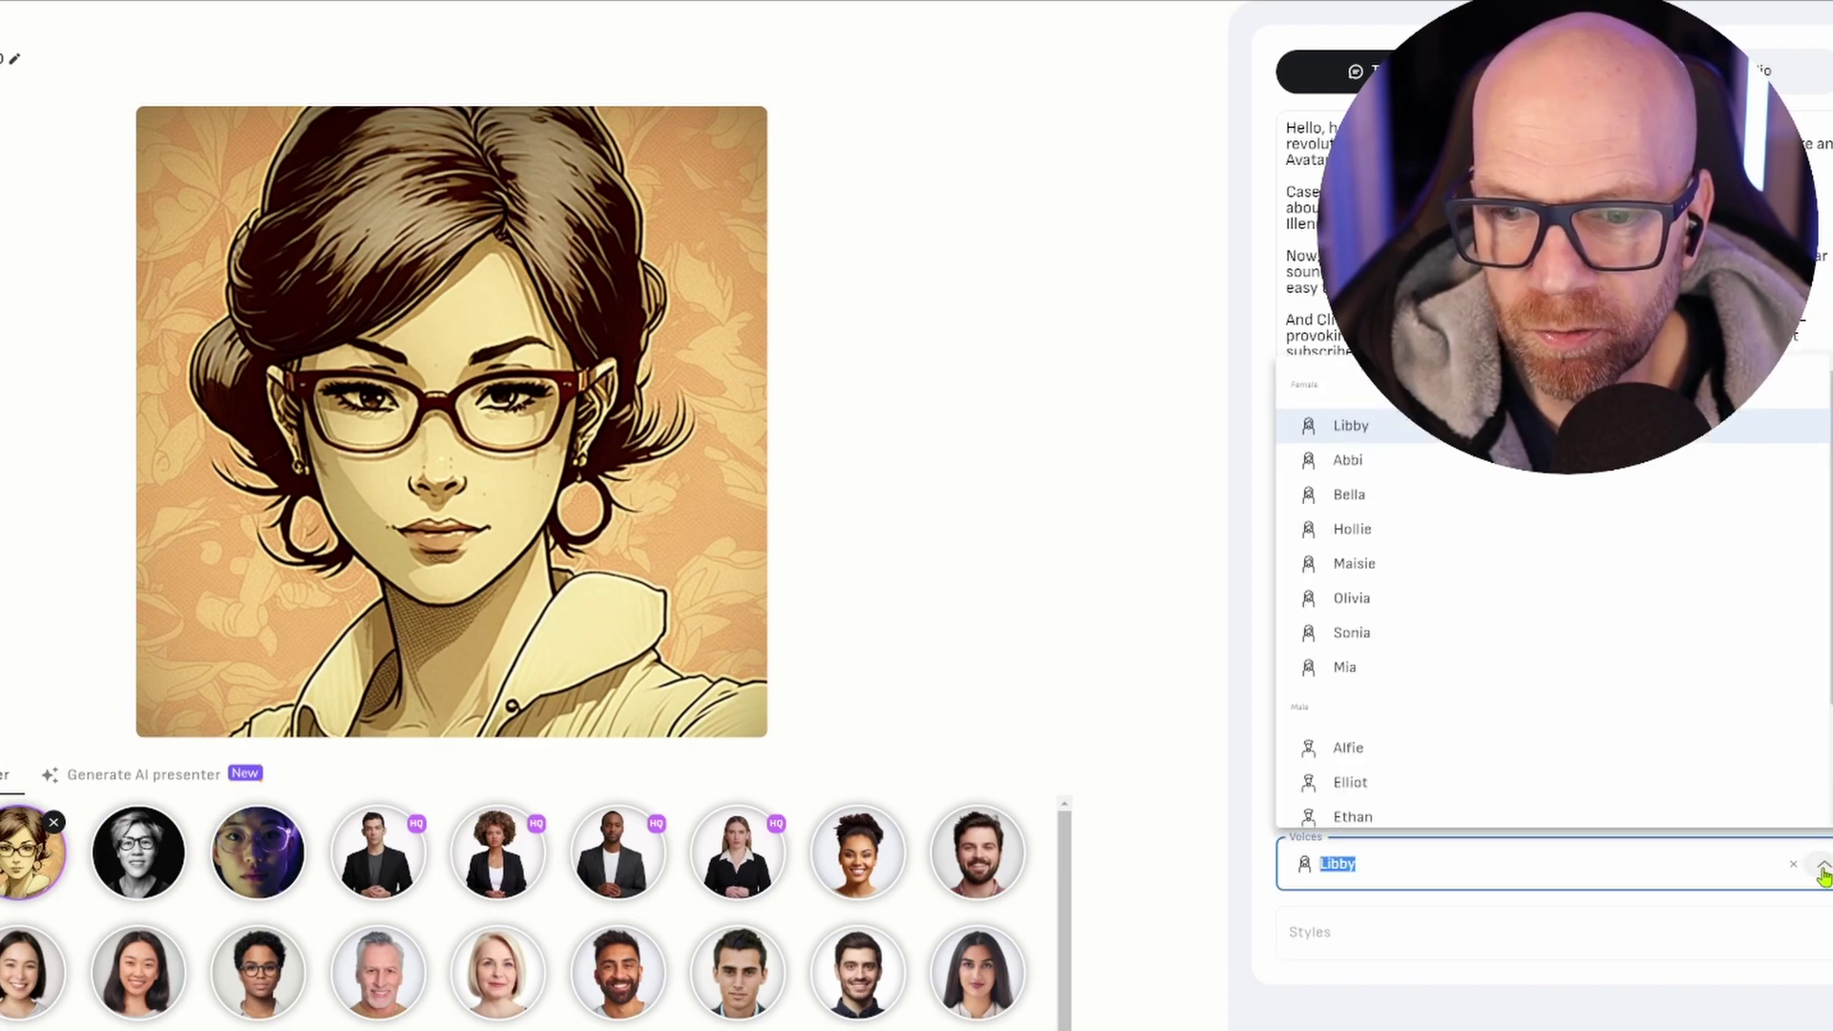
left_click(1367, 661)
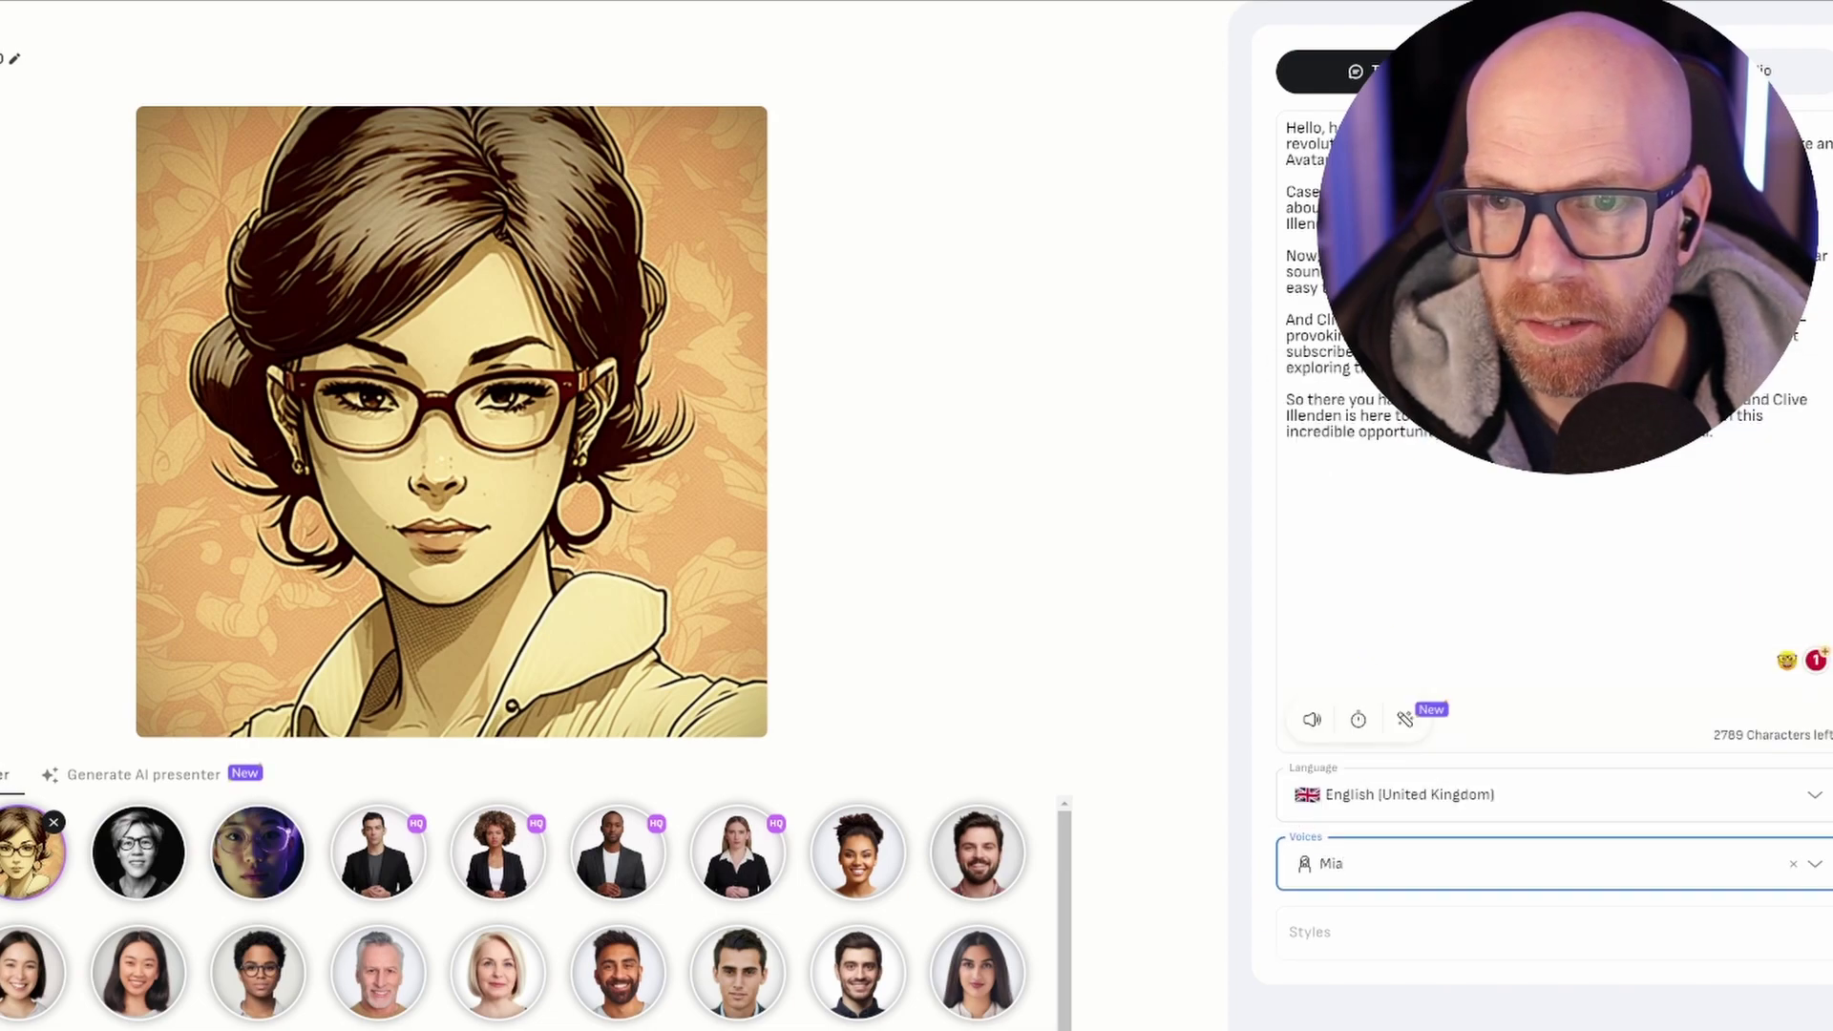
left_click(1311, 719)
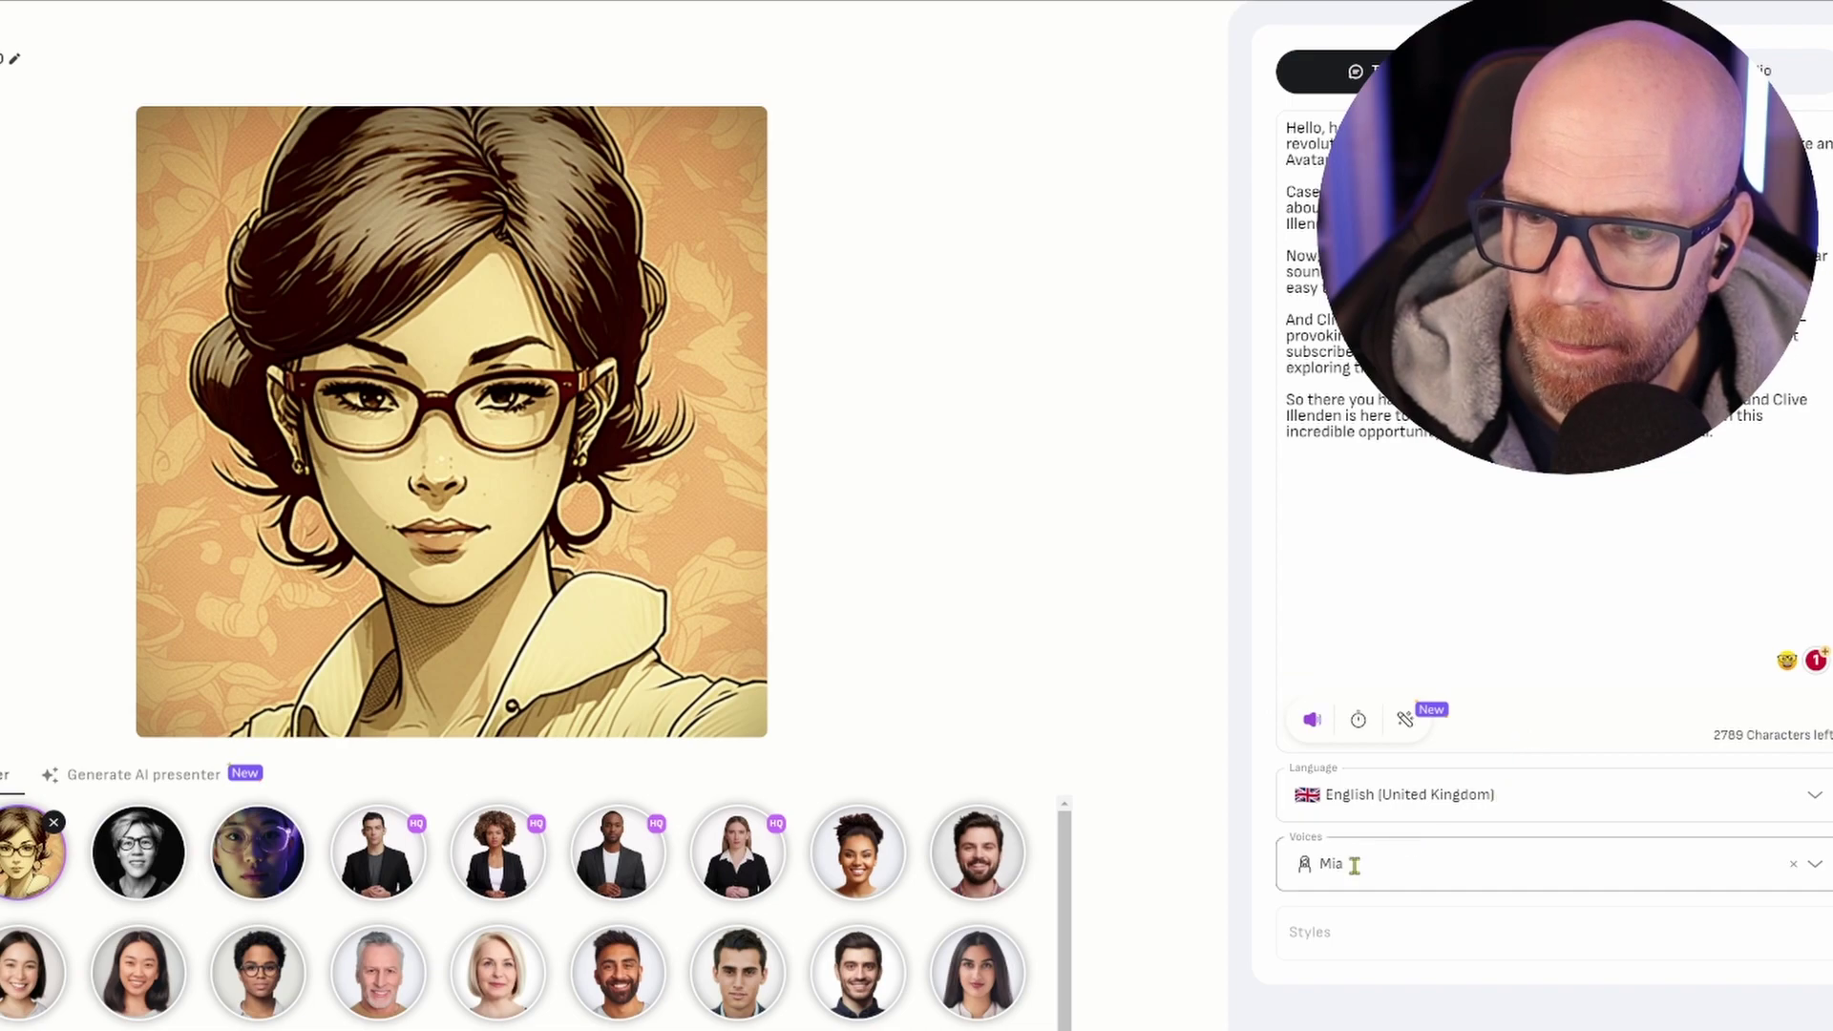
- Switch to the English (United Kingdom) Alfie voice, preview it, and try the suited-man presenter
left_click(1311, 719)
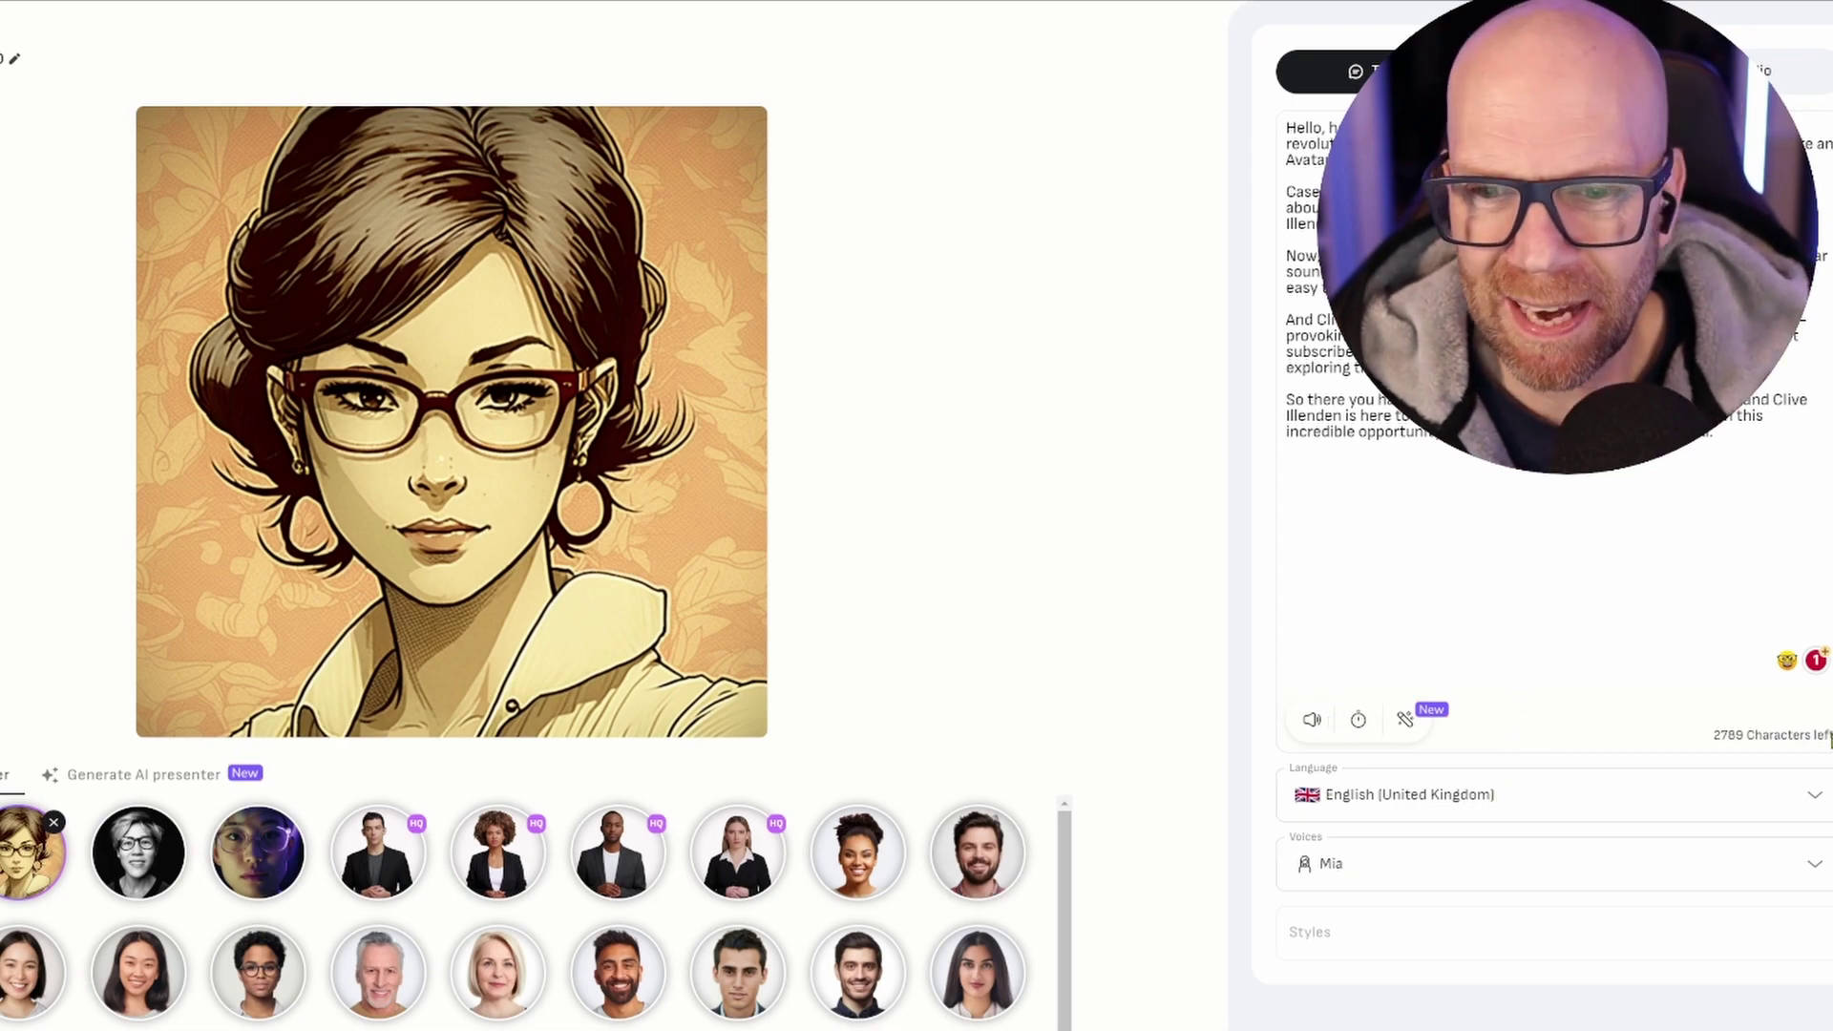
left_click(1814, 803)
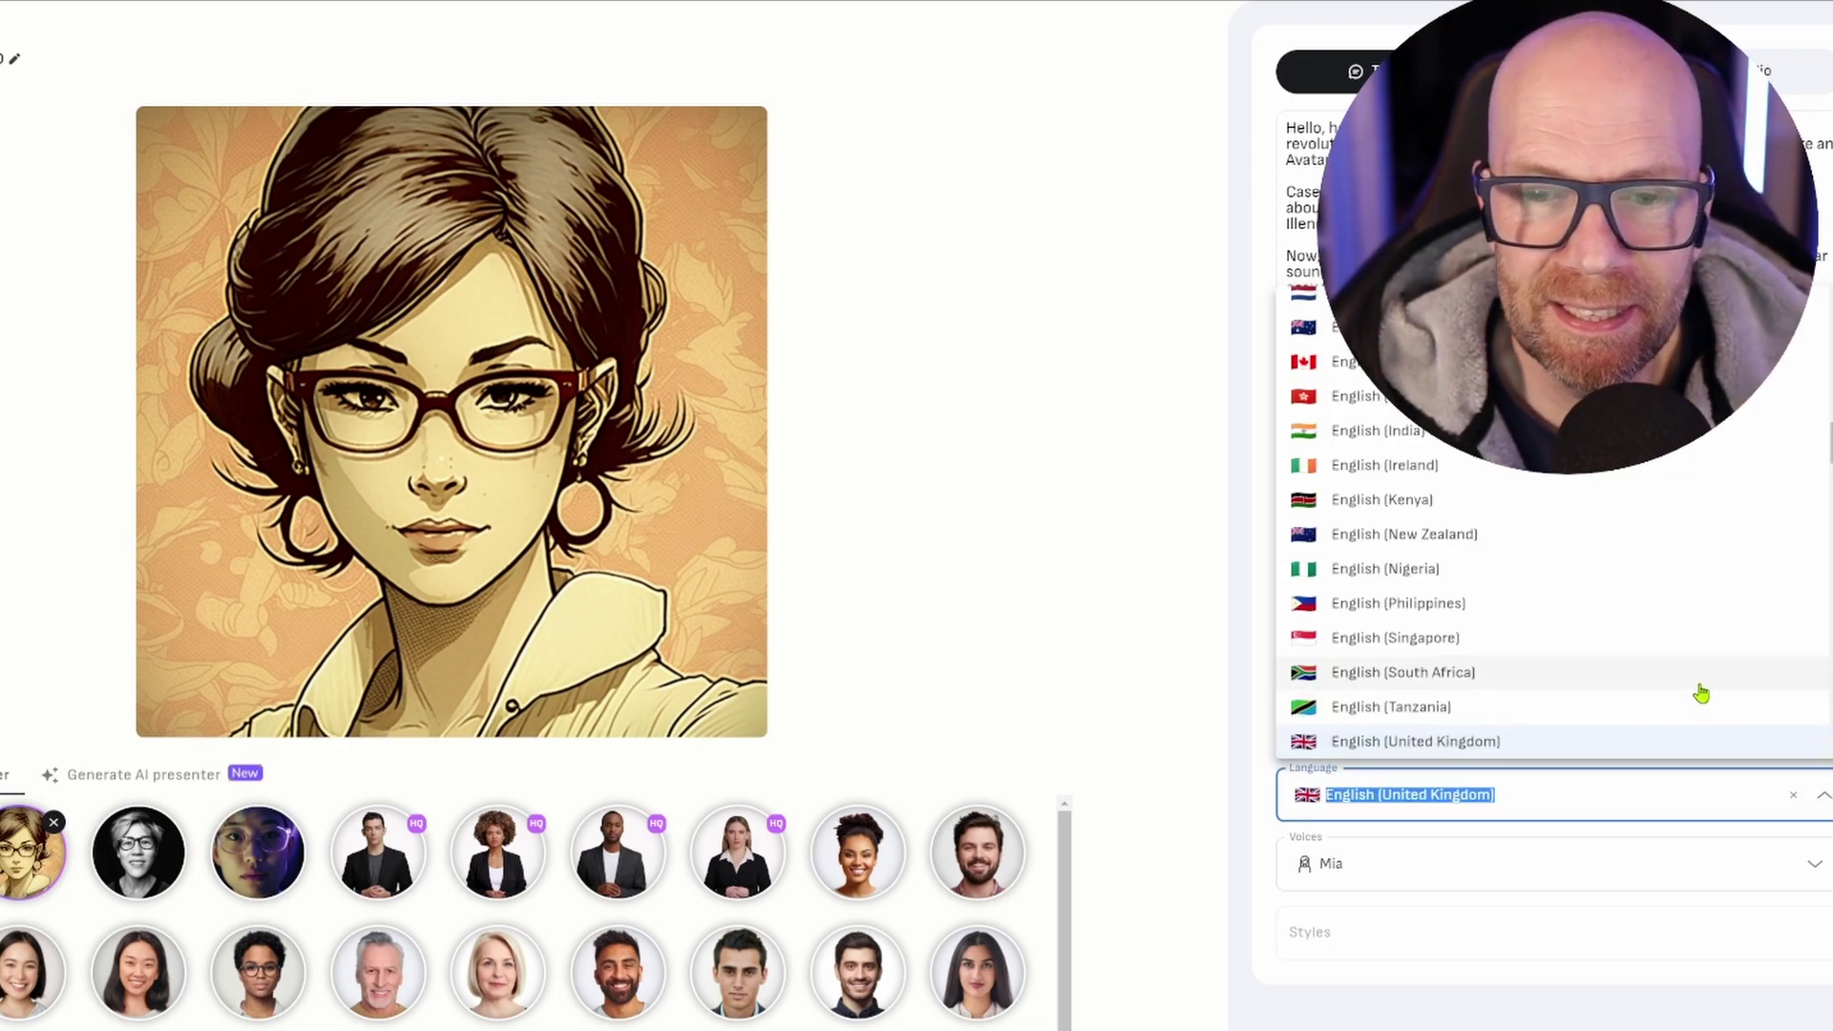
scroll(1701, 689, "down", 1)
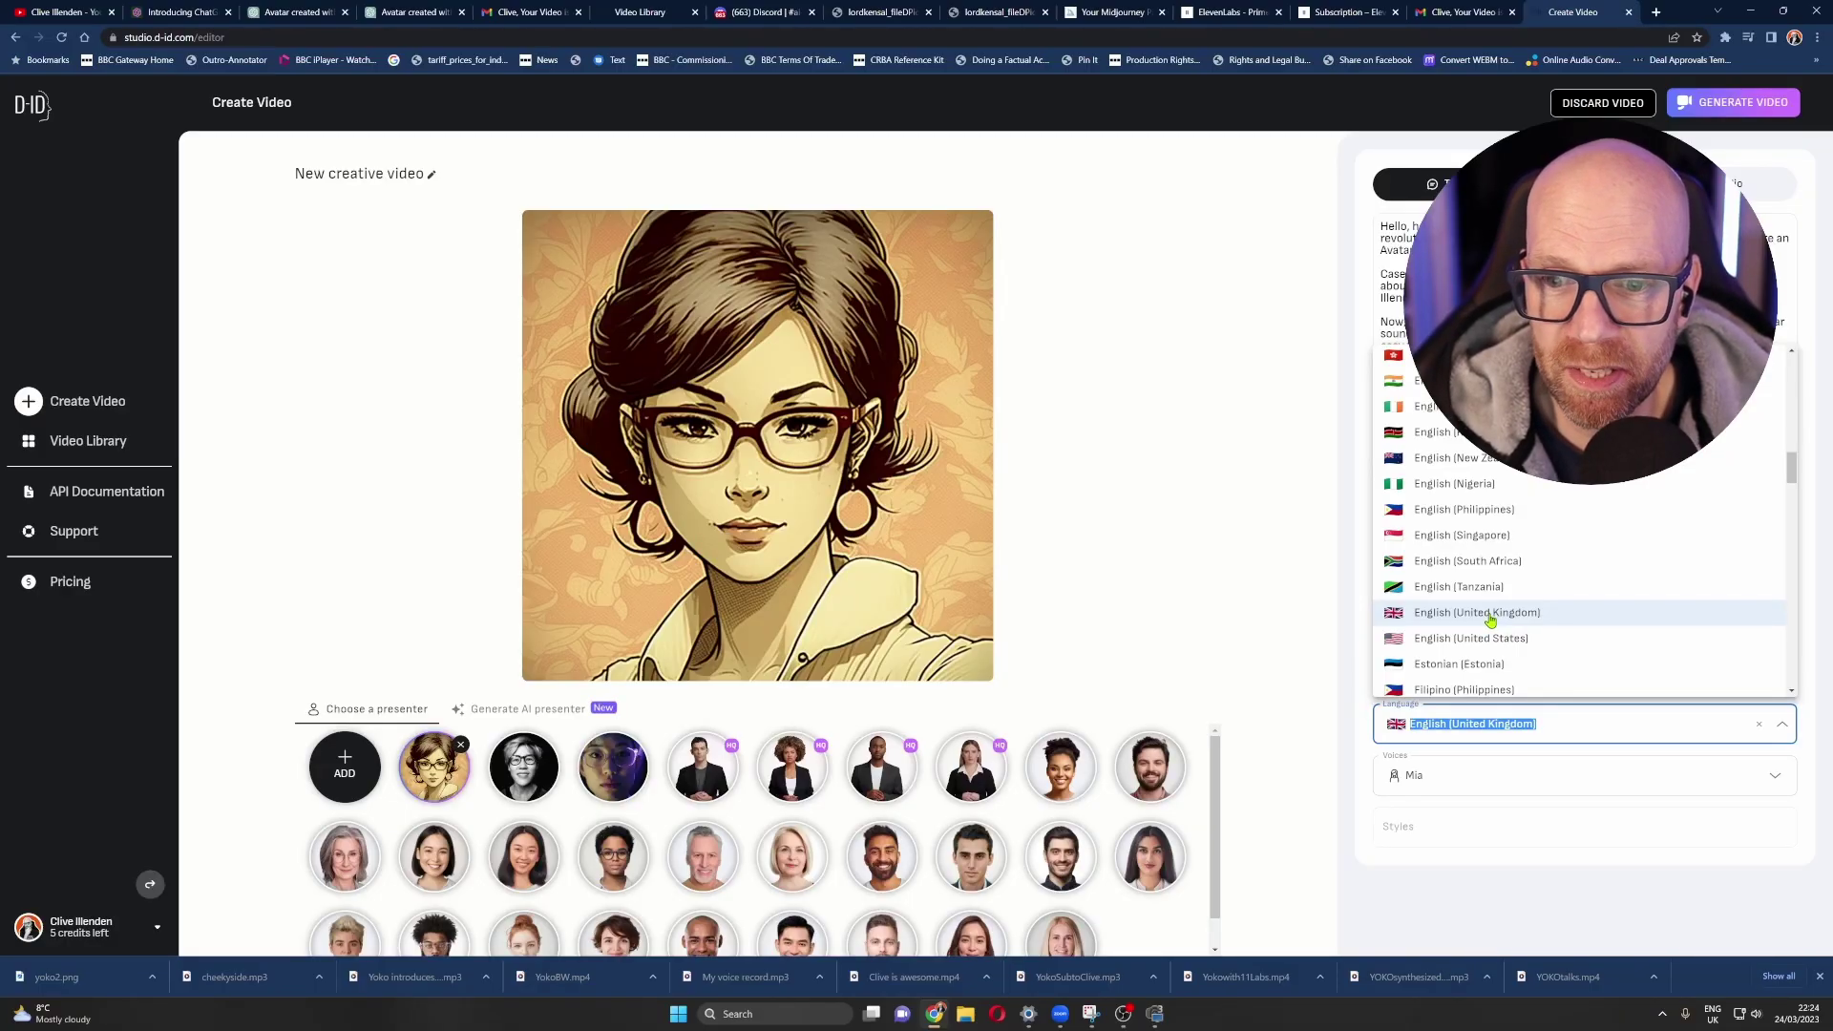
left_click(1489, 620)
left_click(1451, 577)
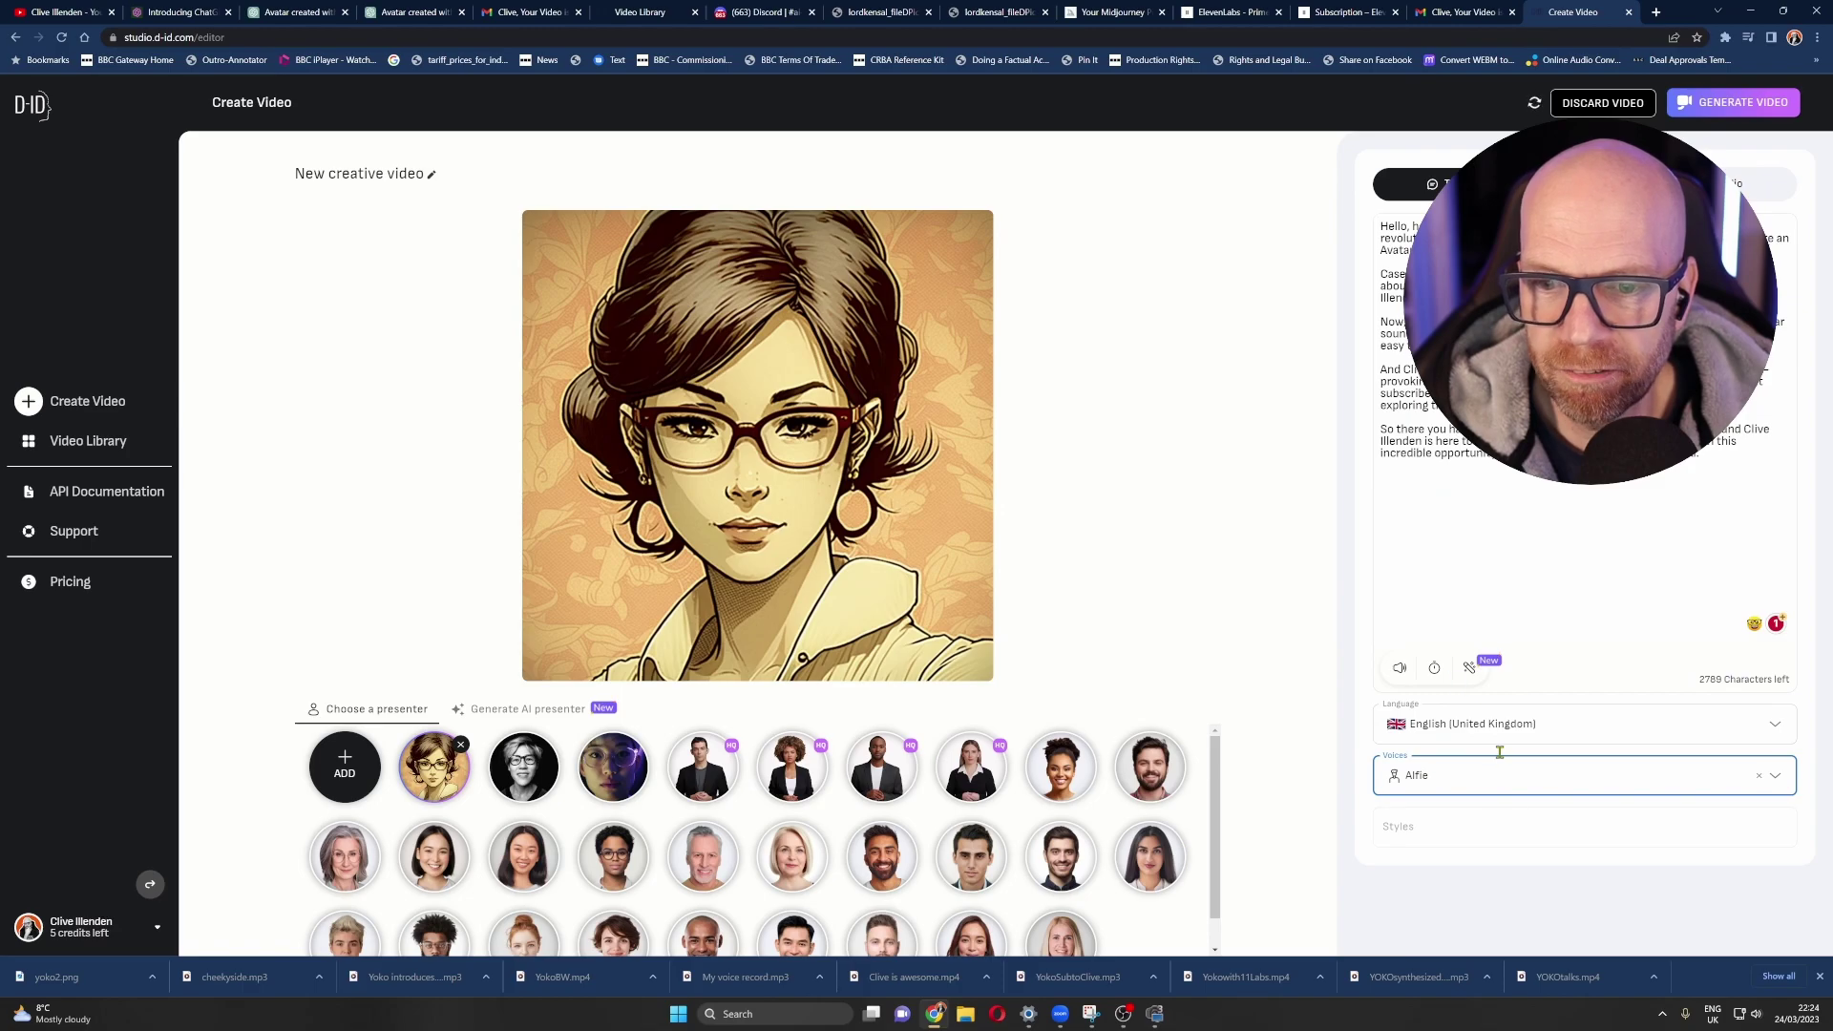
left_click(1396, 669)
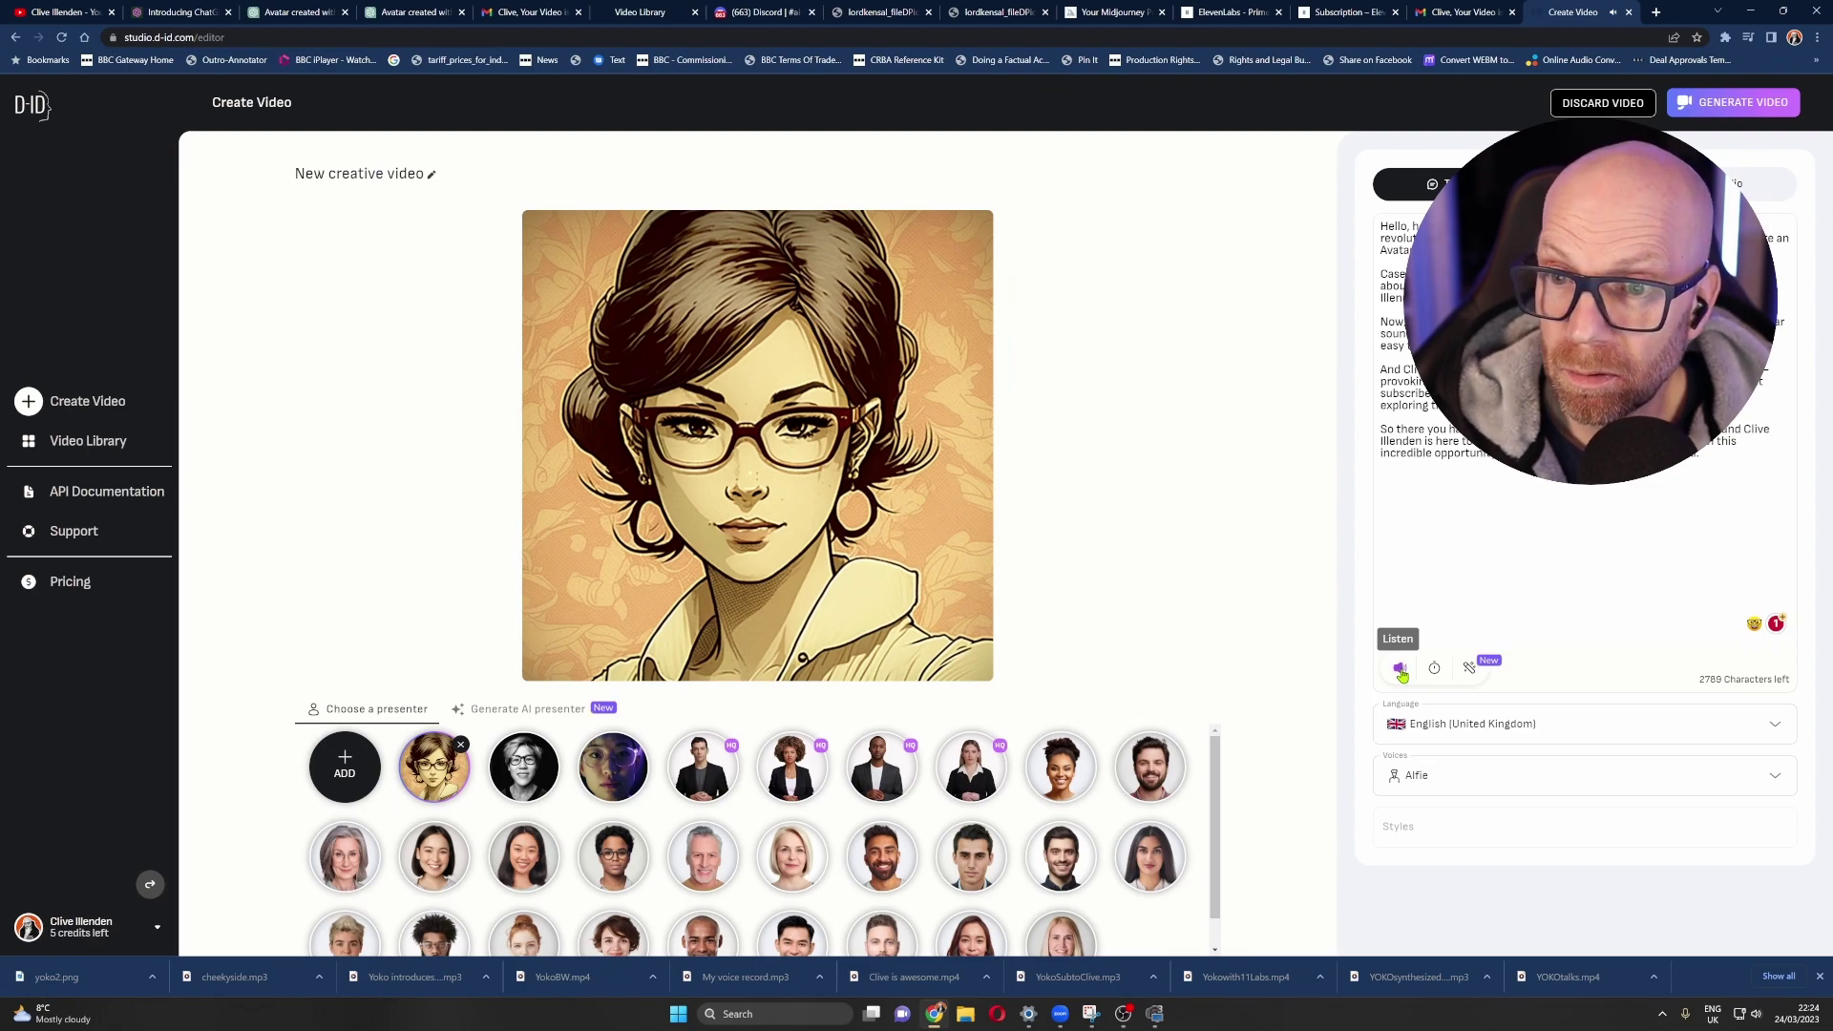
left_click(1400, 670)
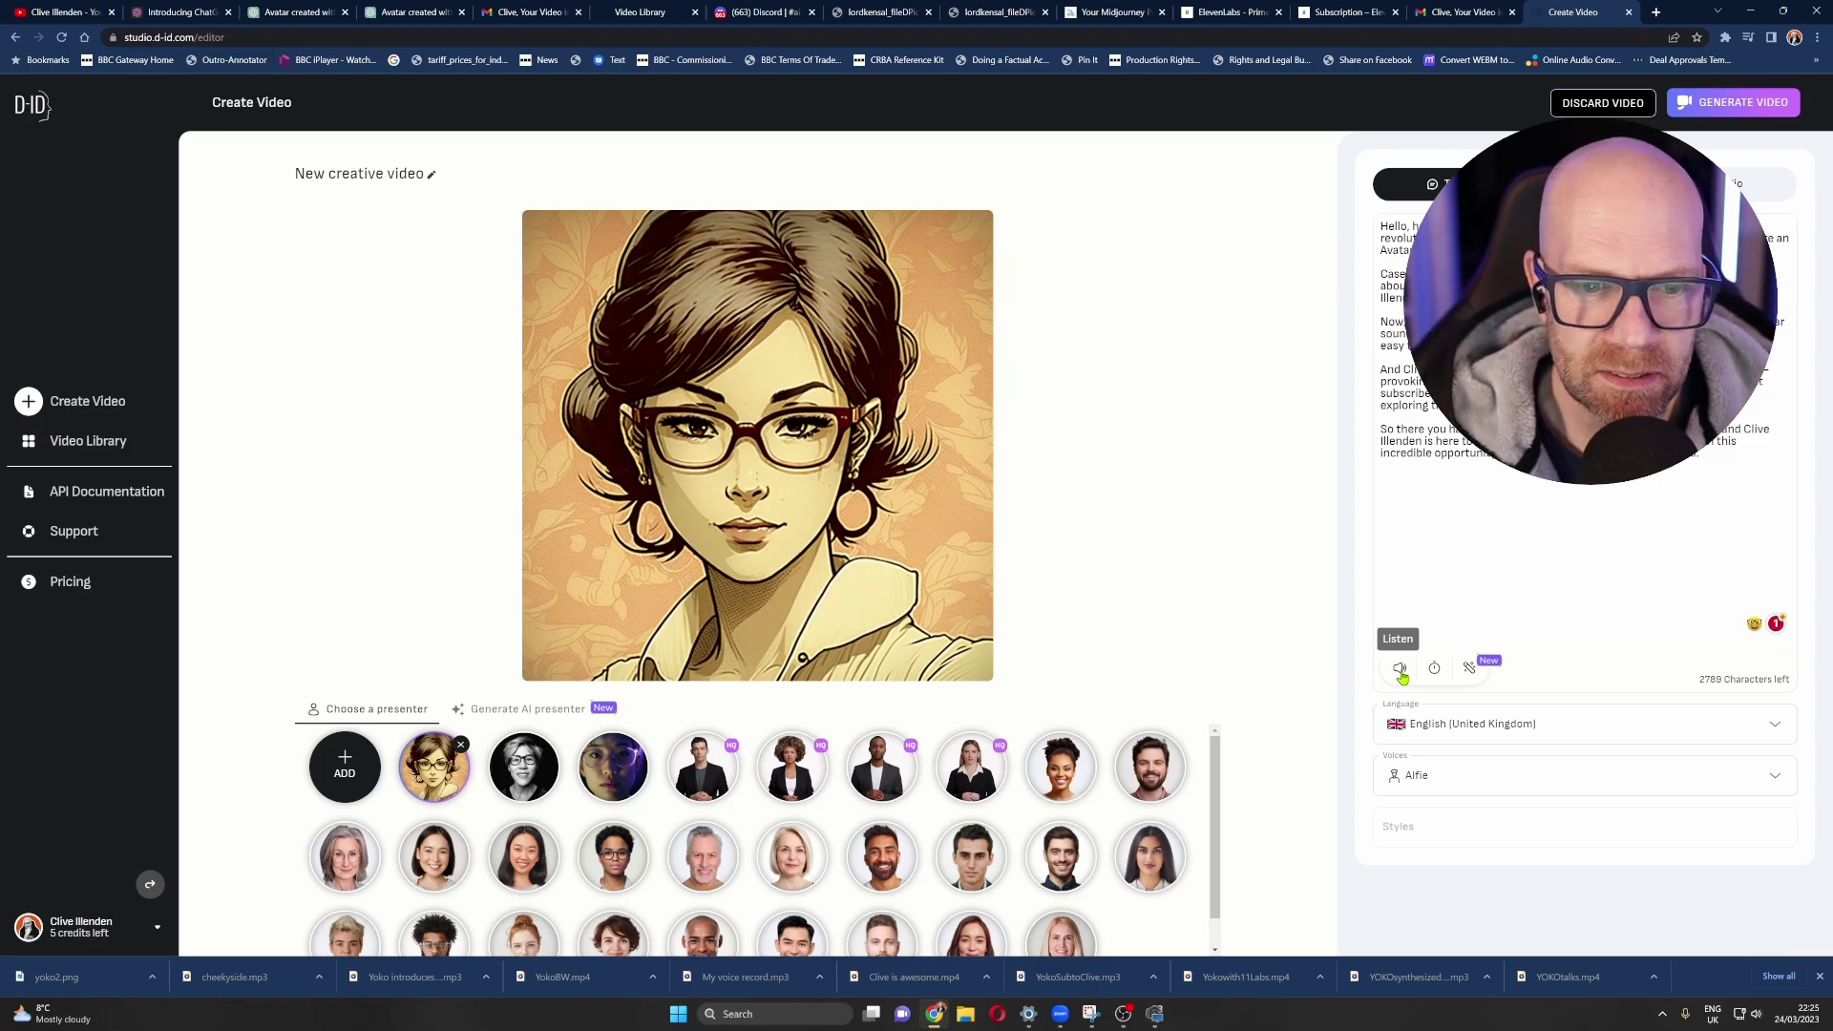
left_click(703, 766)
left_click(792, 768)
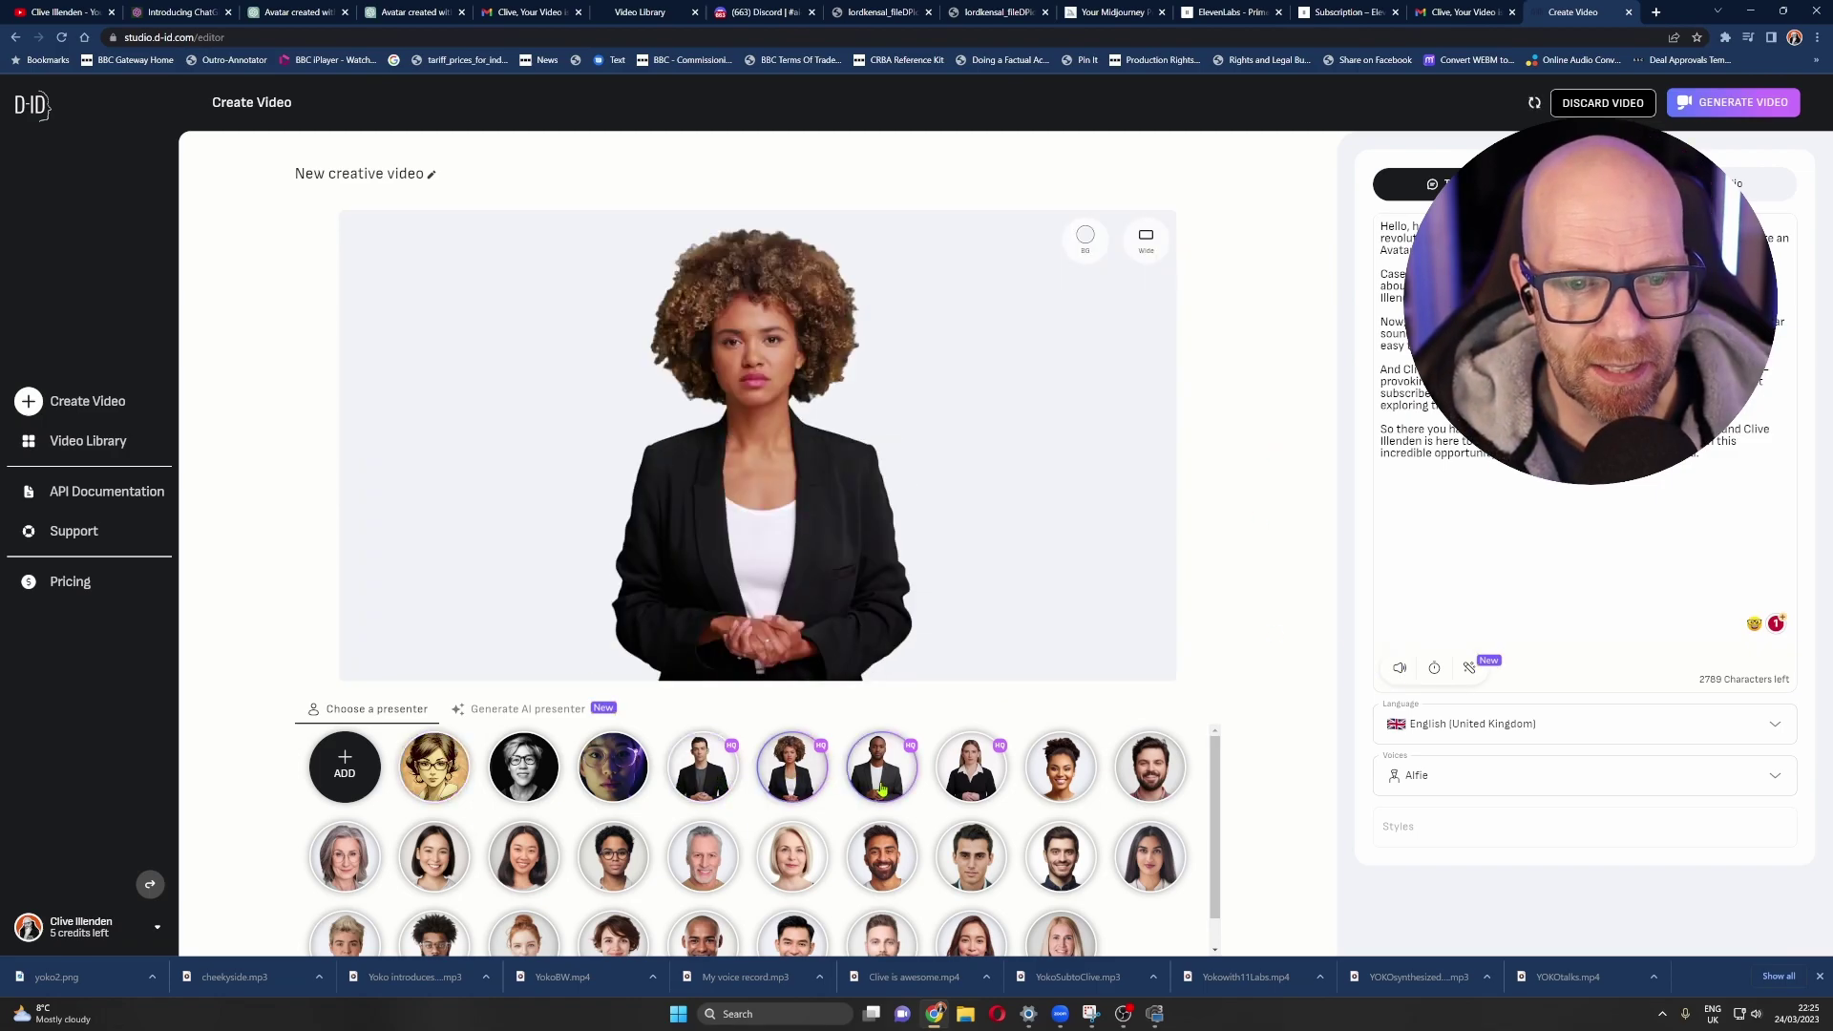
left_click(882, 773)
left_click(970, 771)
left_click(1147, 787)
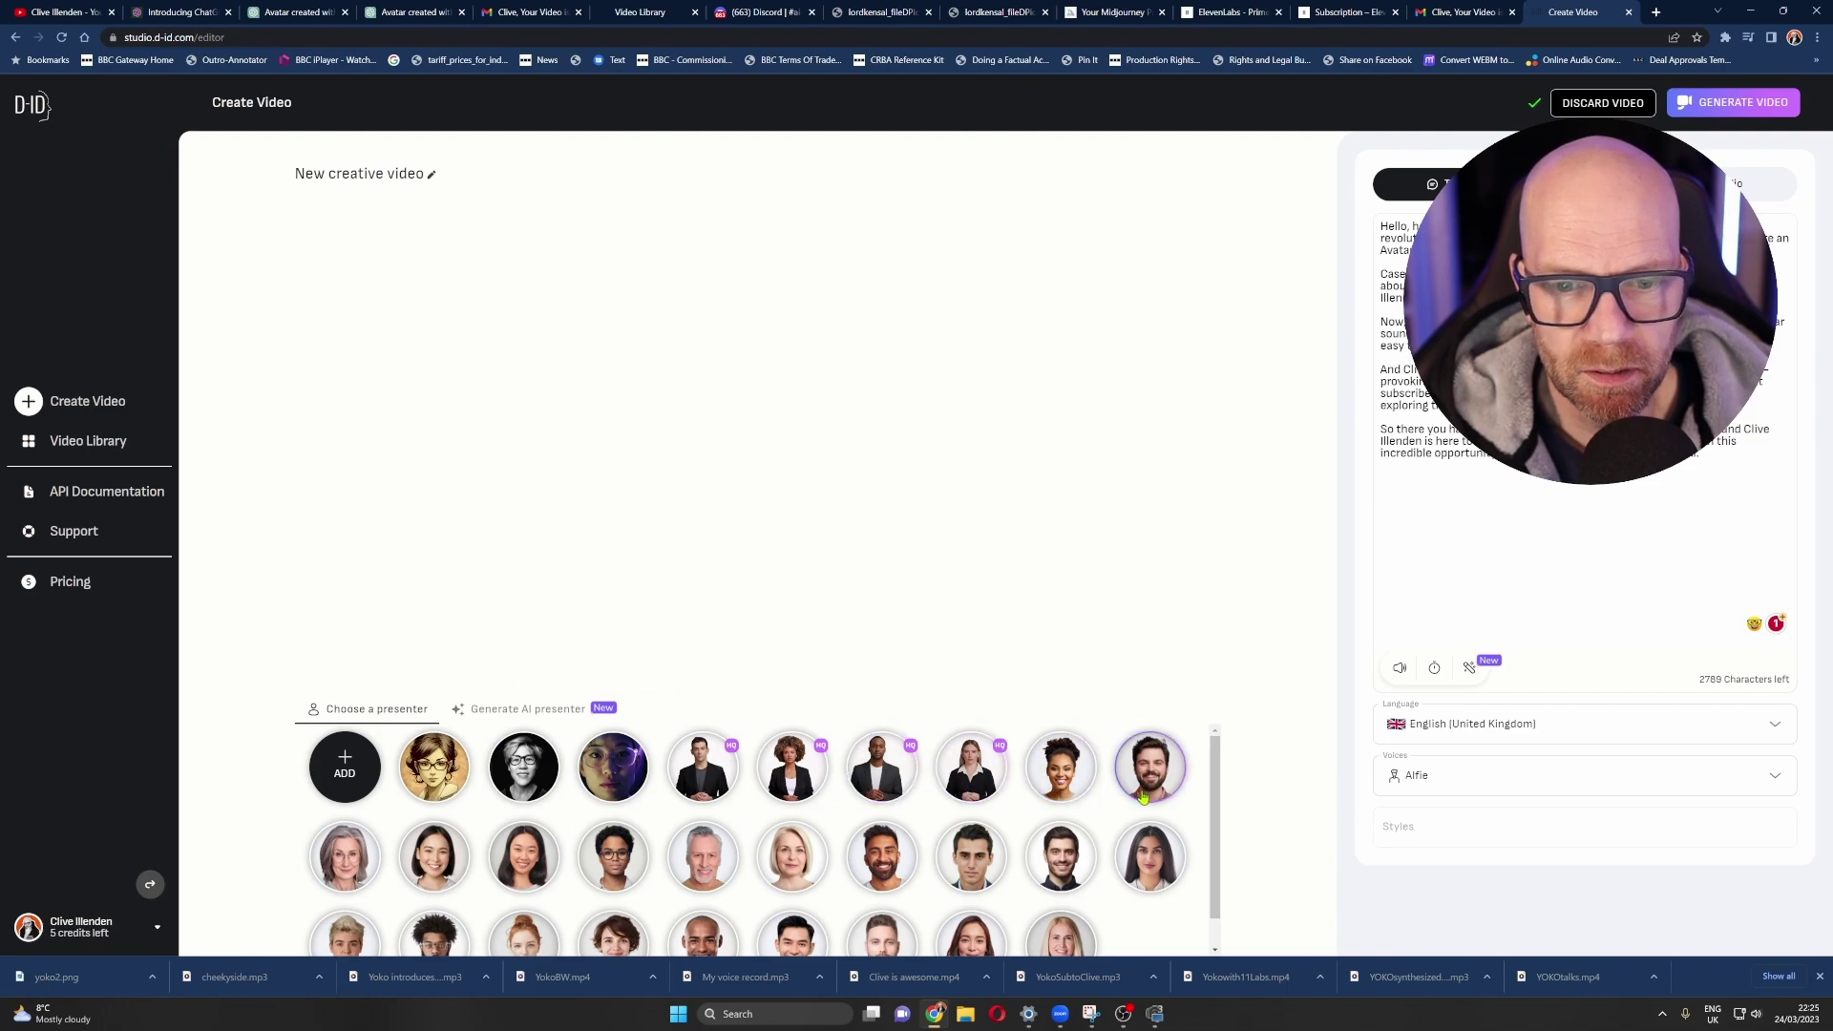
left_click(434, 931)
left_click(444, 830)
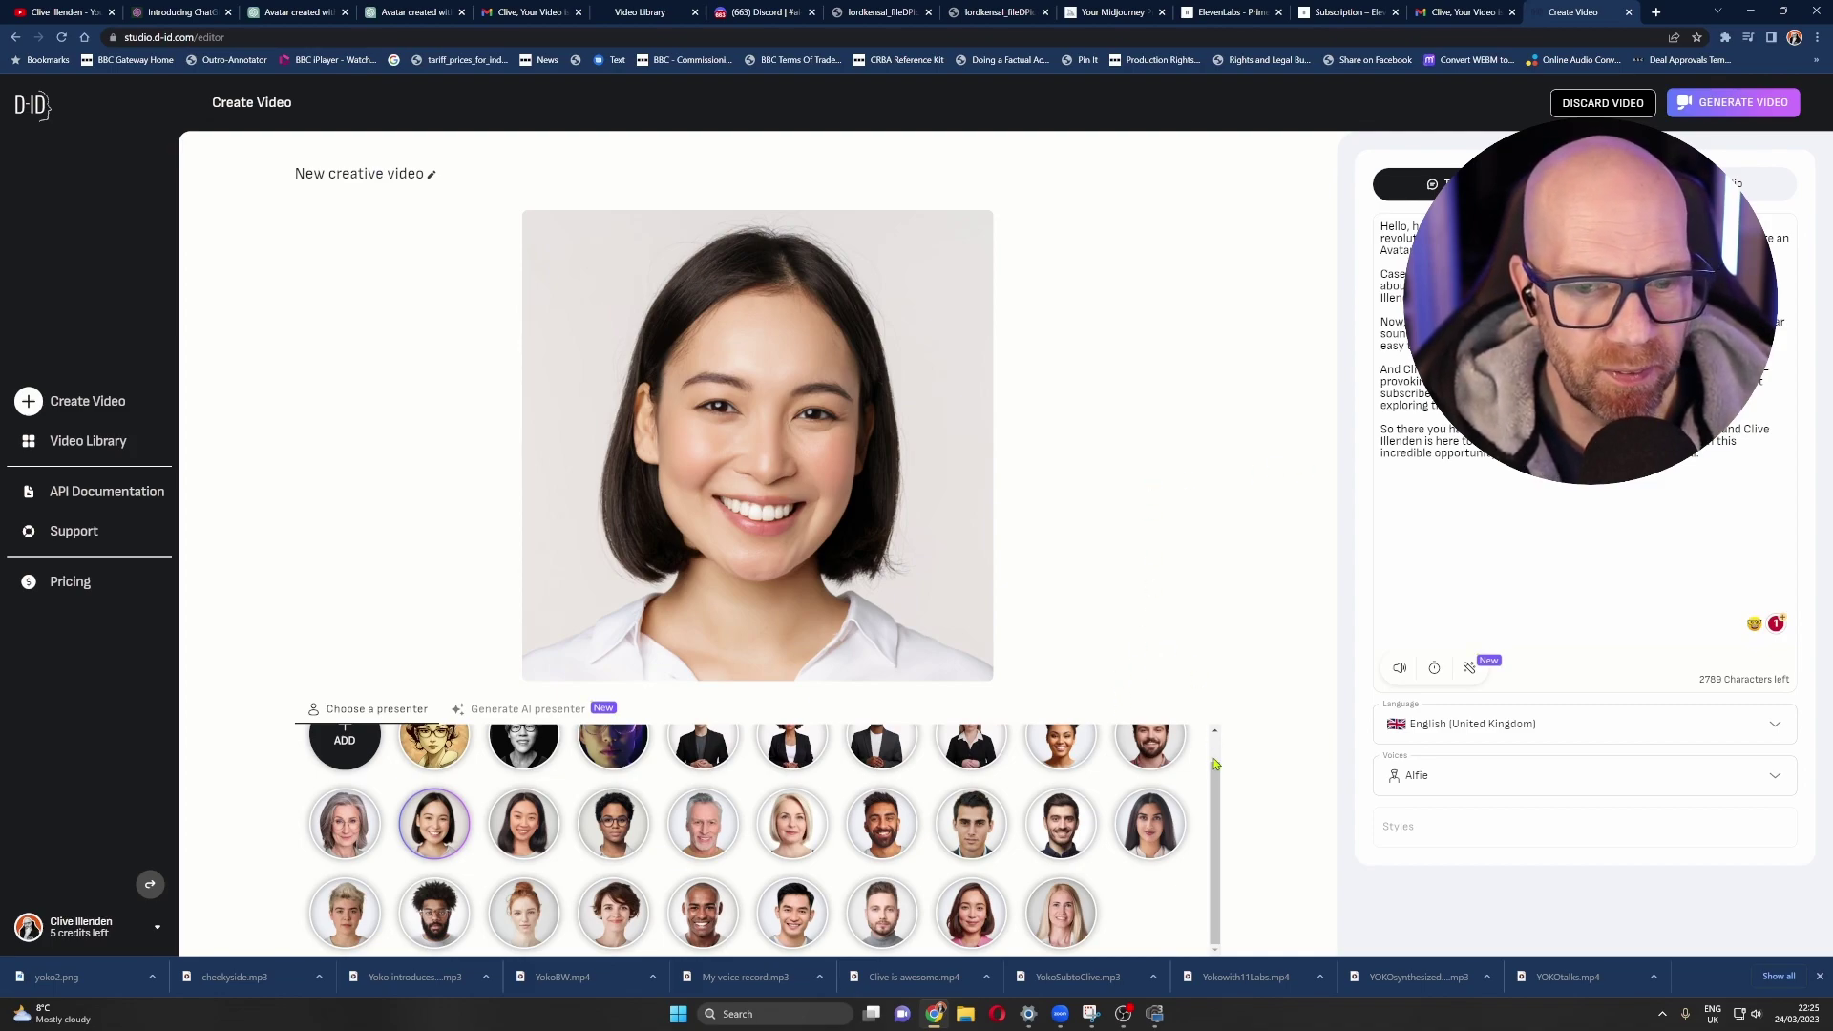
scroll(1215, 804, "up", 1)
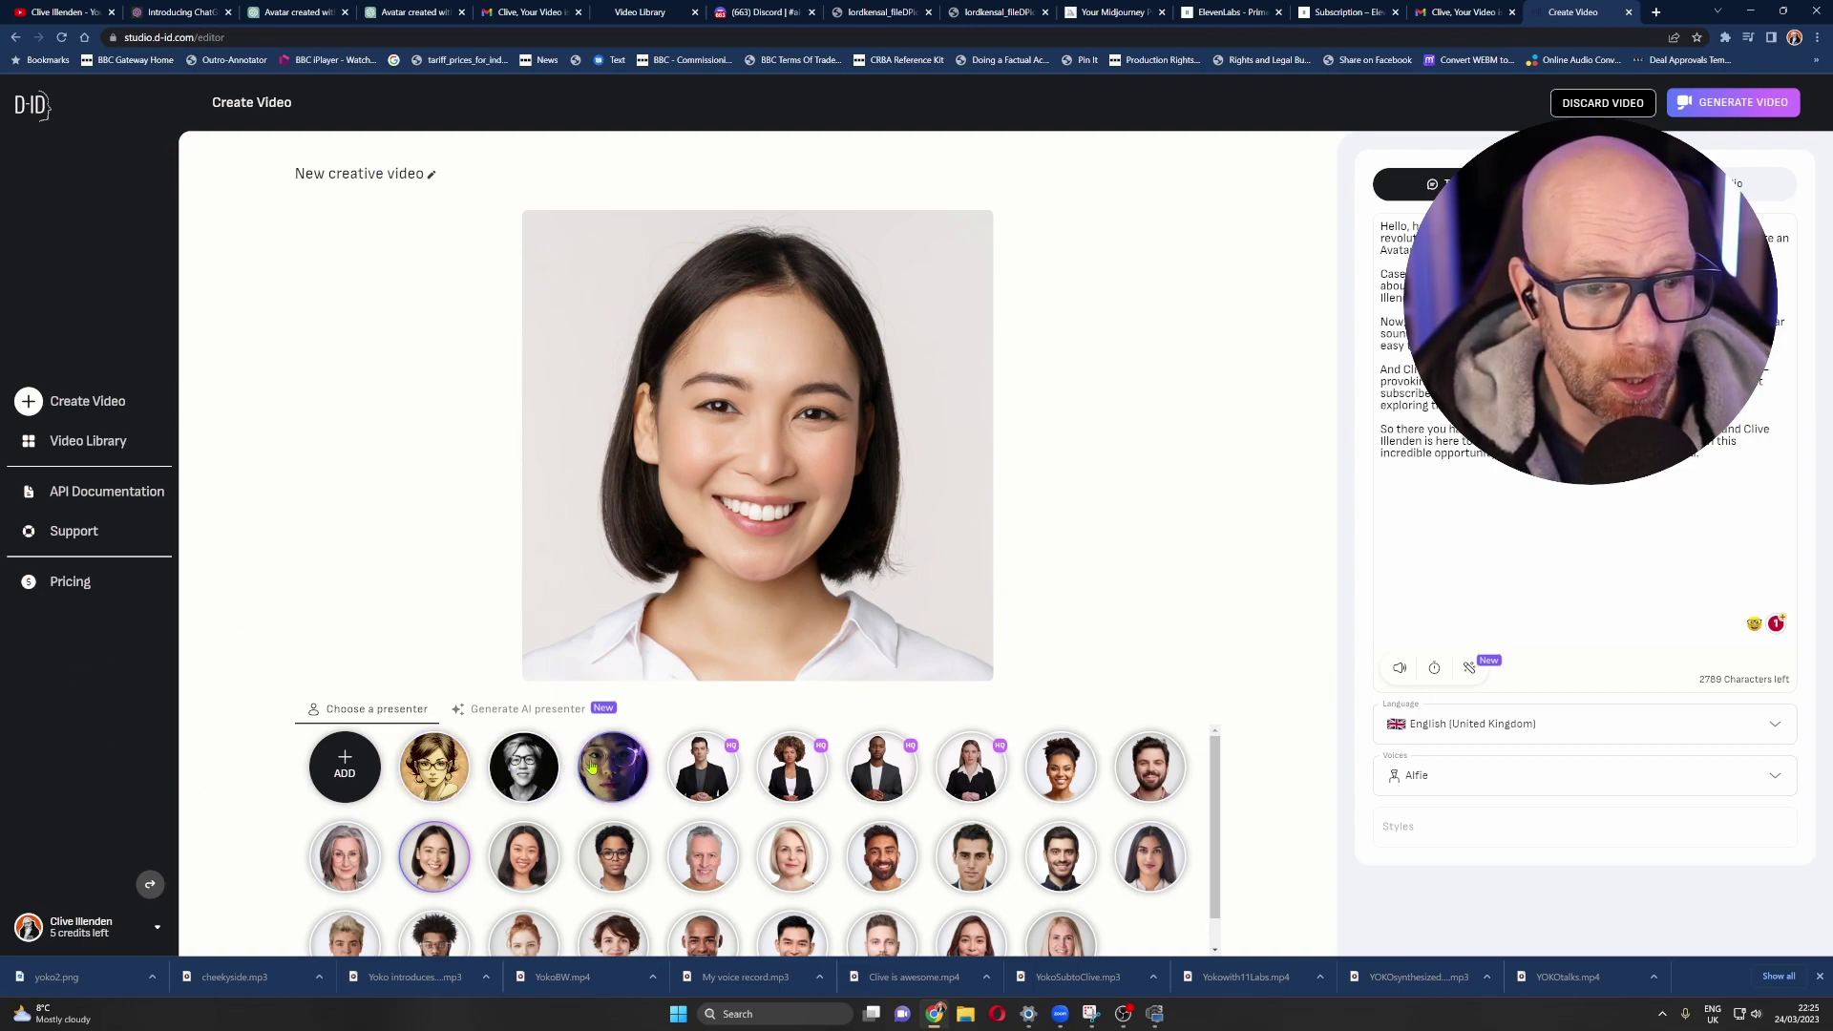
left_click(599, 774)
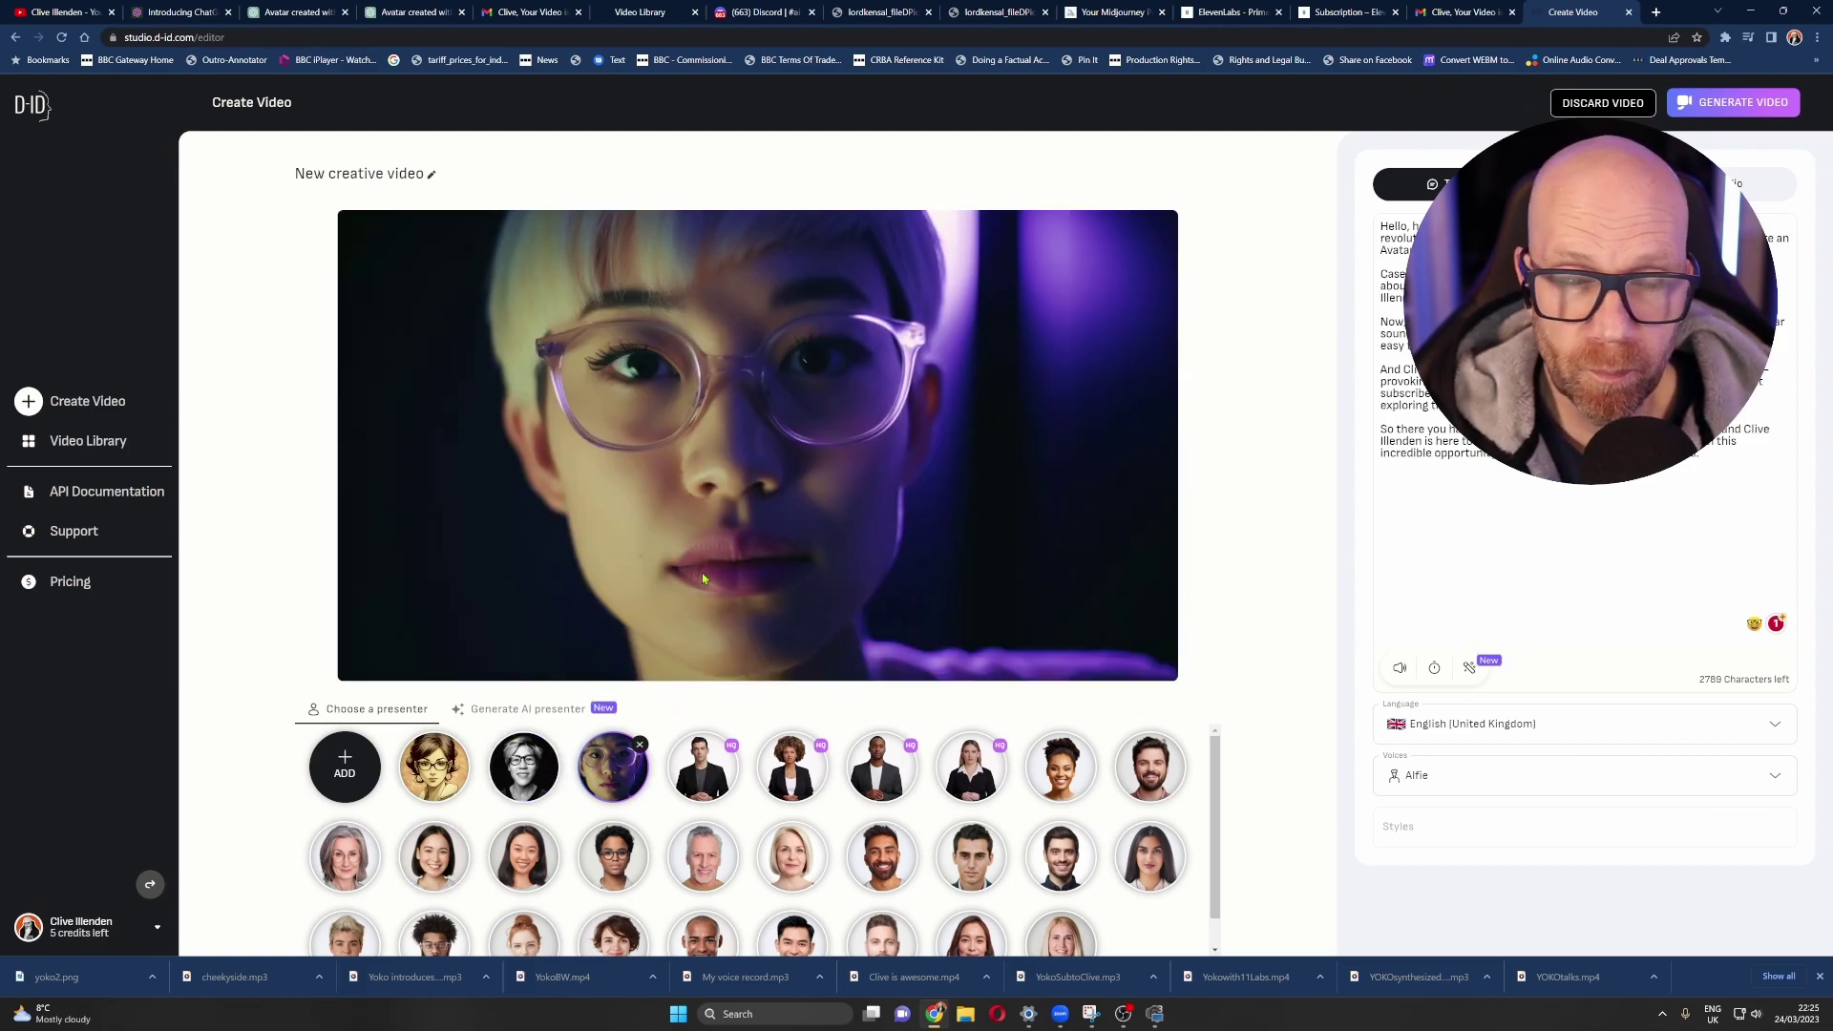
left_click(496, 764)
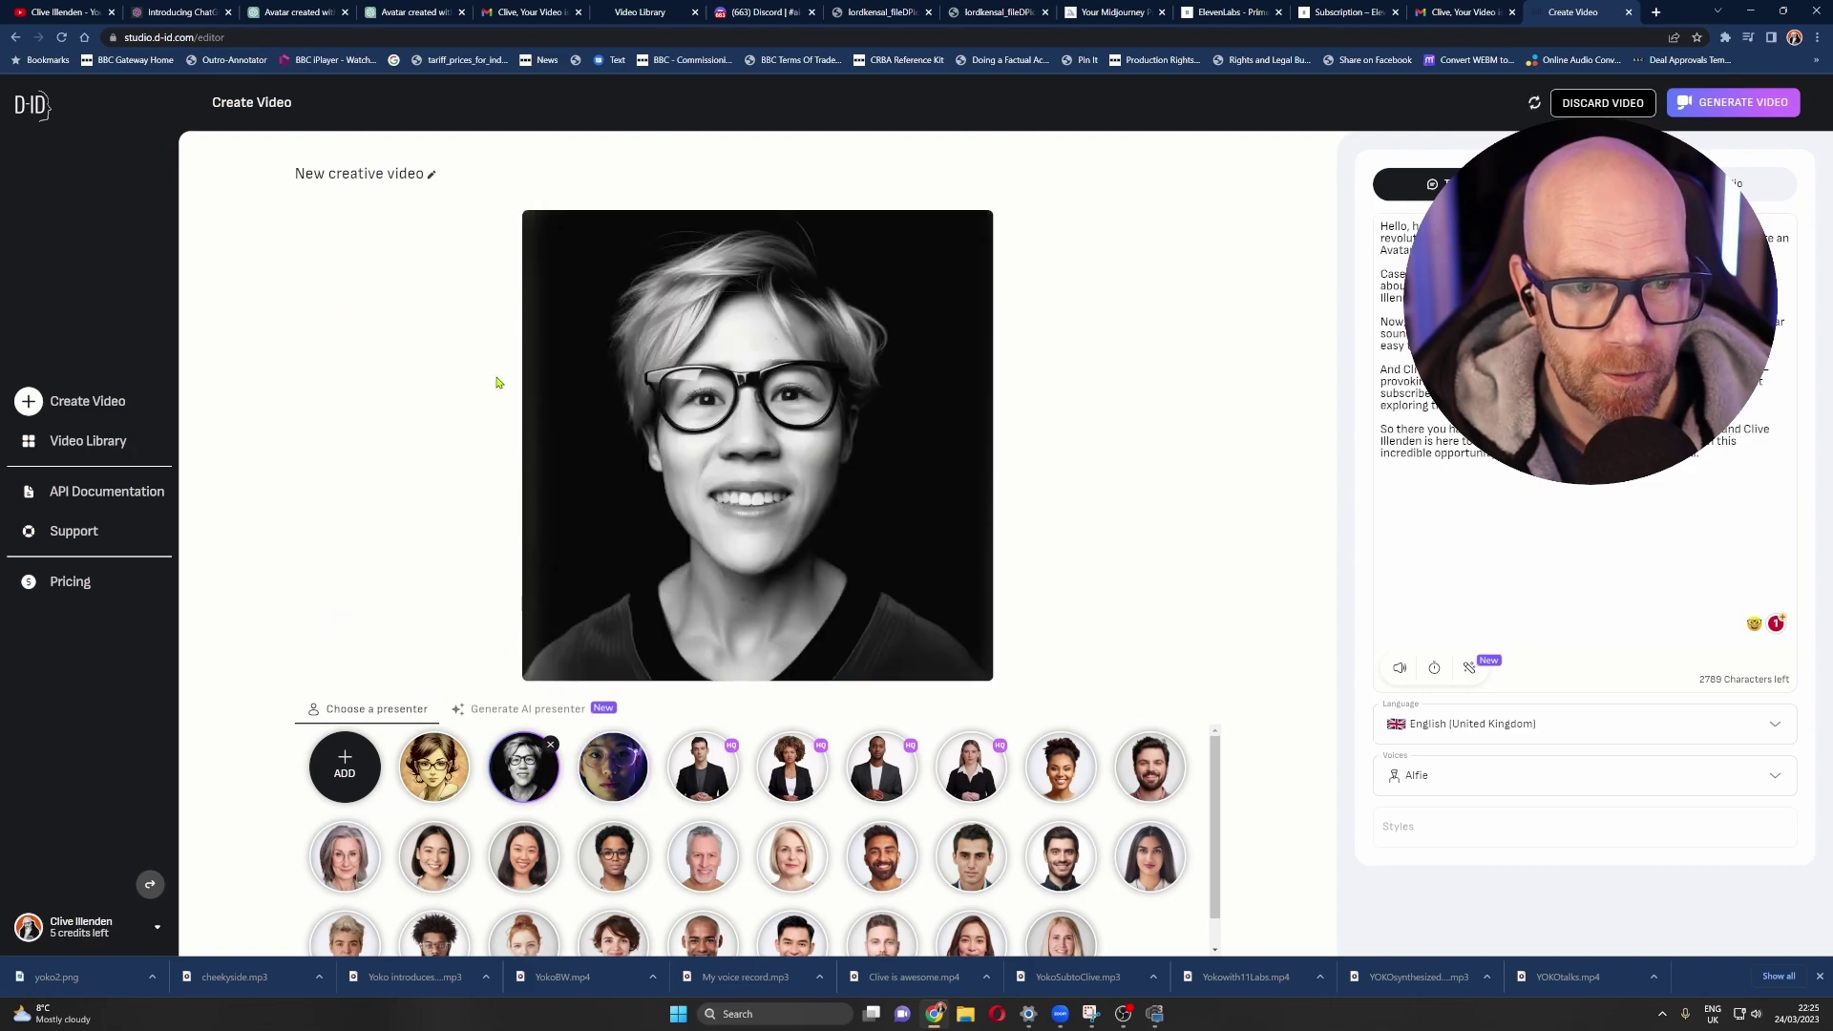
left_click(447, 781)
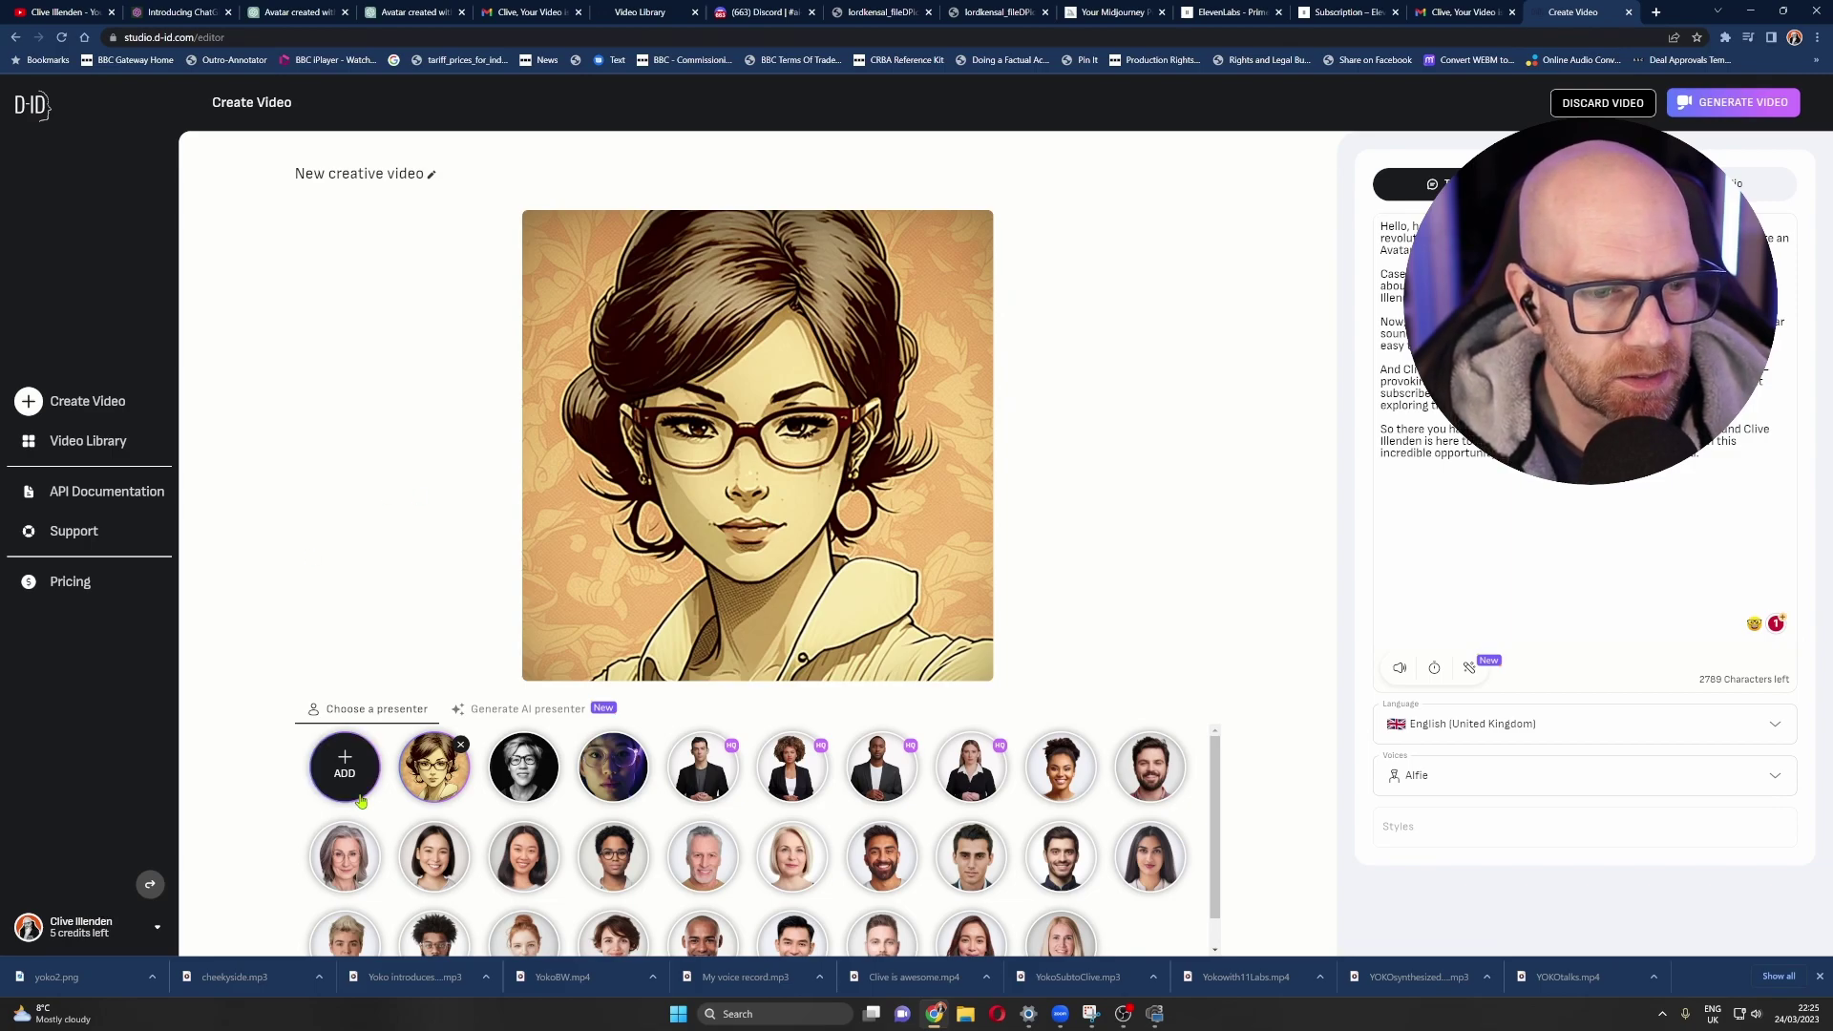
- Upload yoko2 from the MIDJOURNEY folder as the presenter, then select the whole script text
left_click(347, 774)
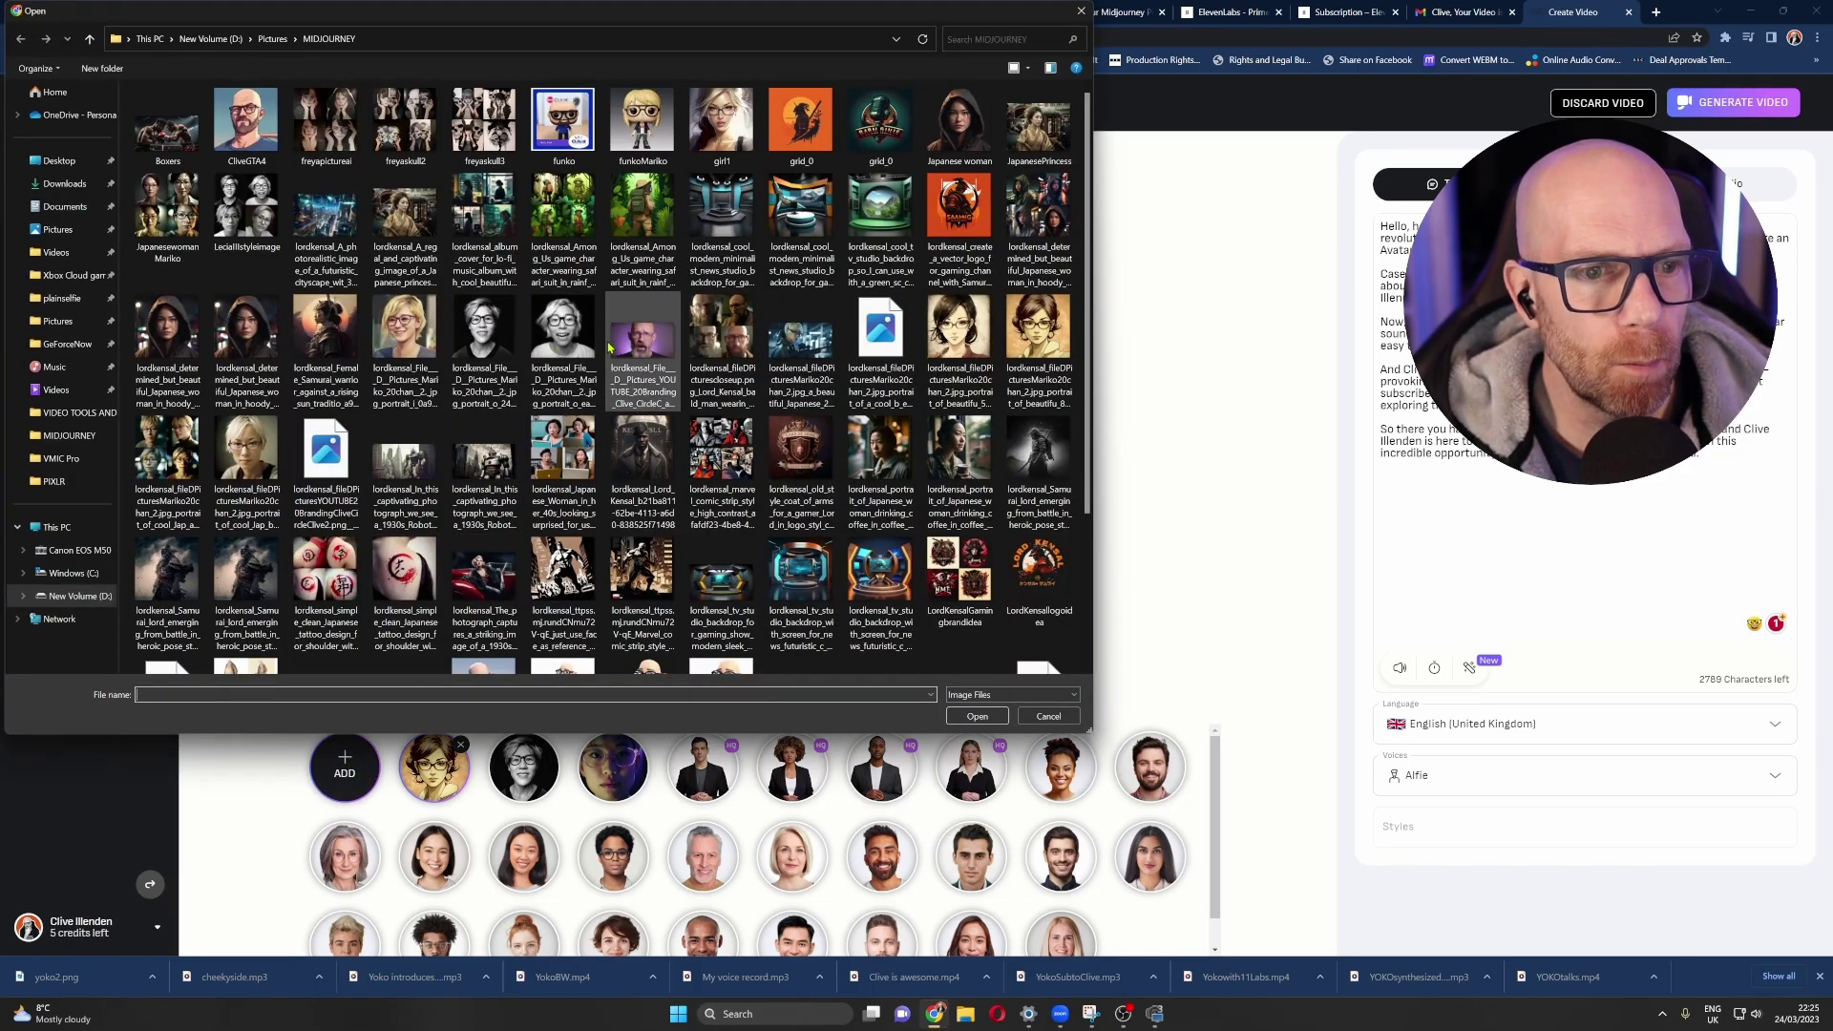
scroll(802, 238, "down", 3)
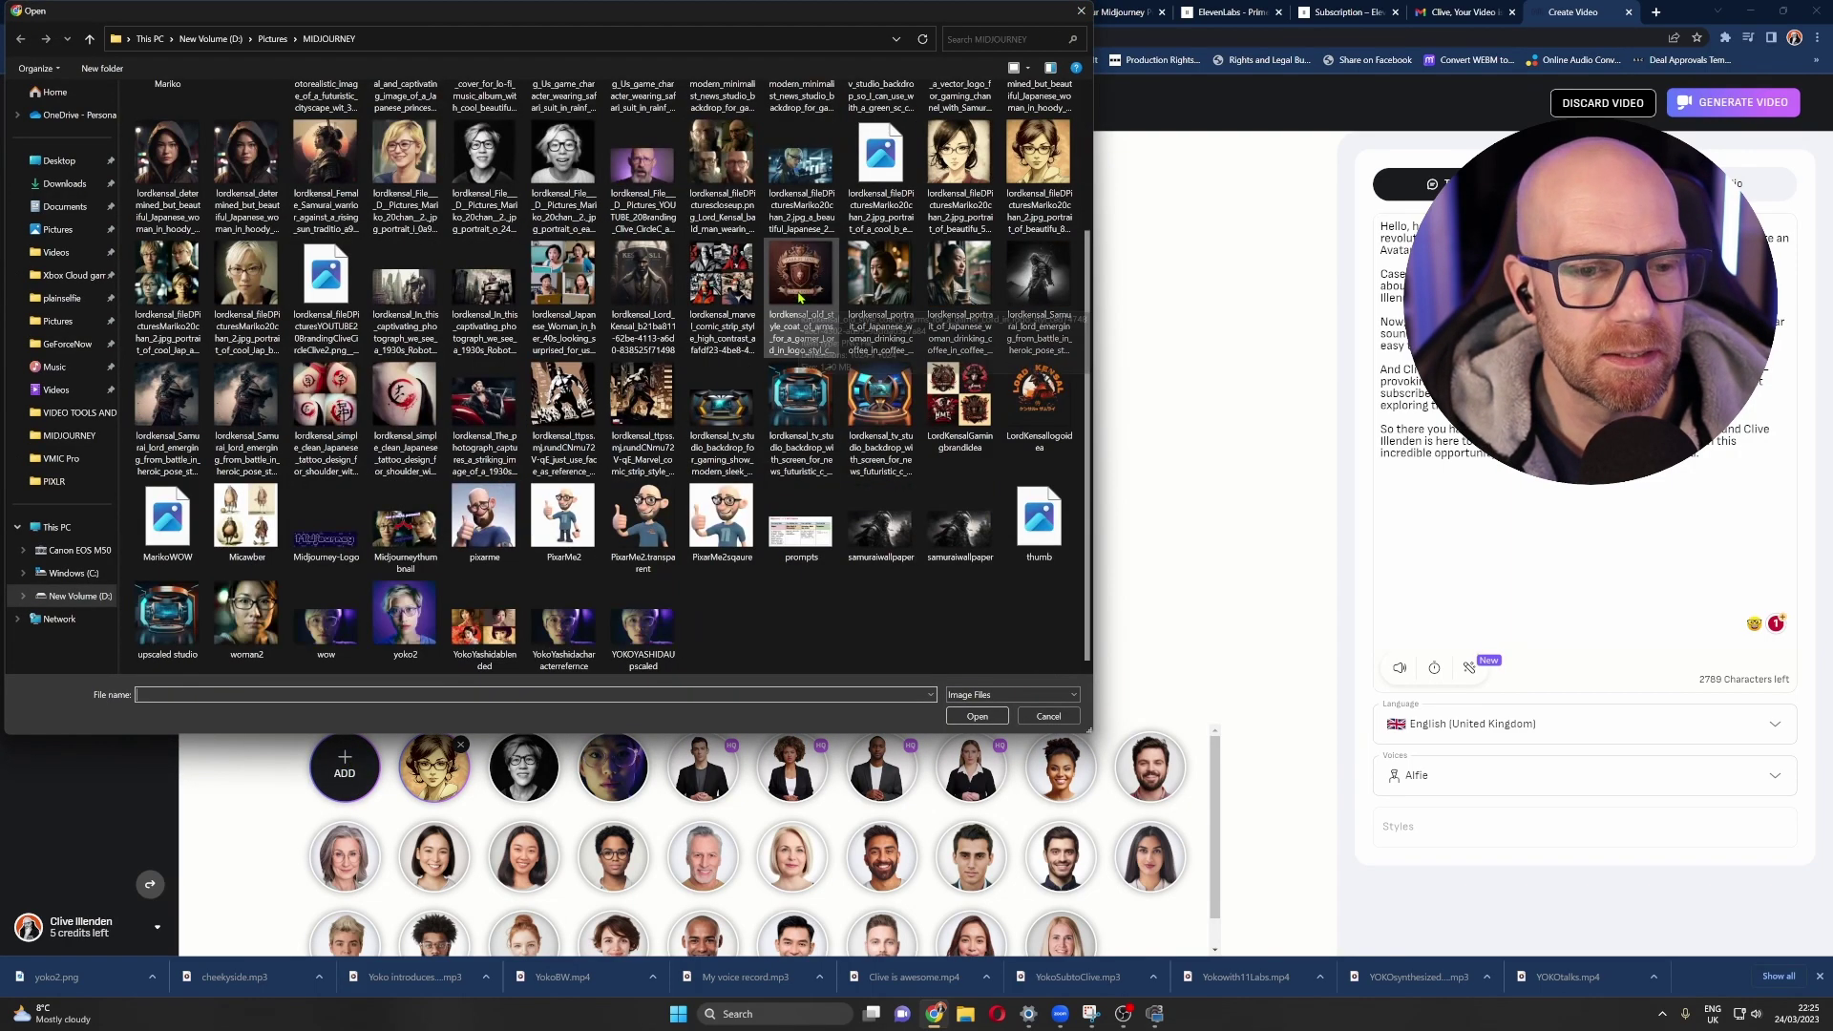
left_click(405, 616)
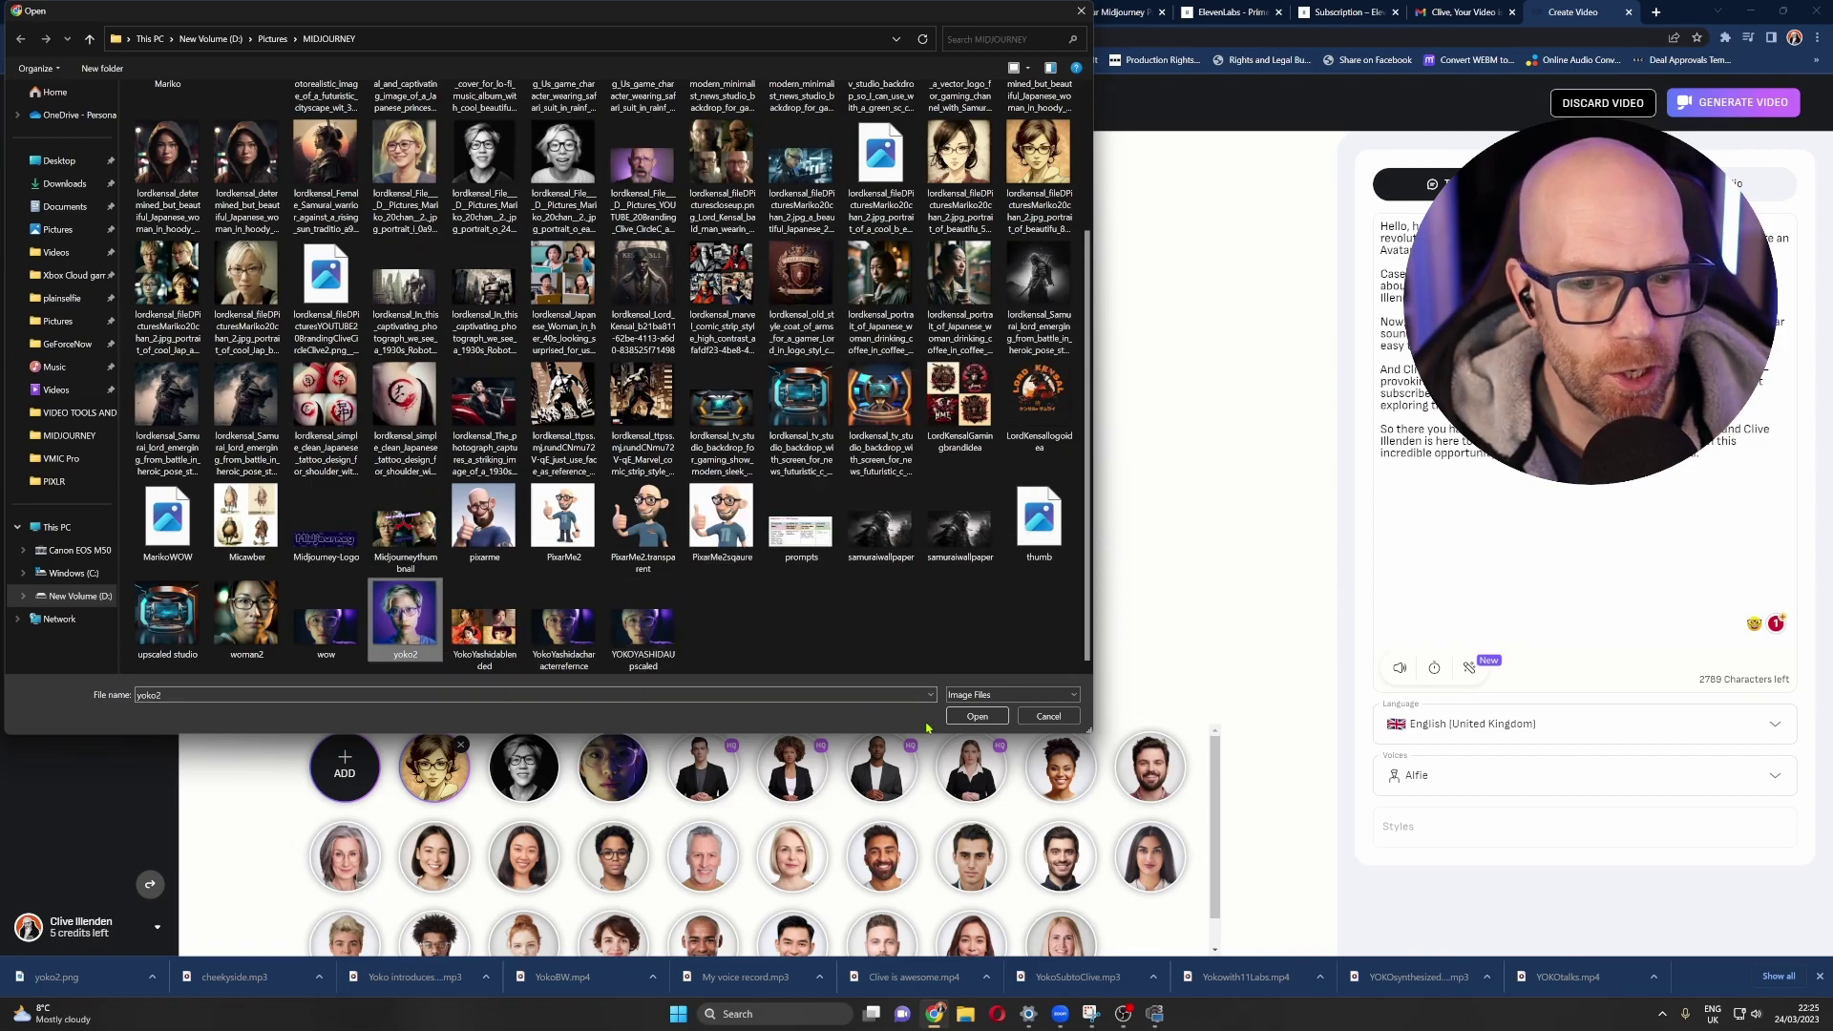
left_click(976, 716)
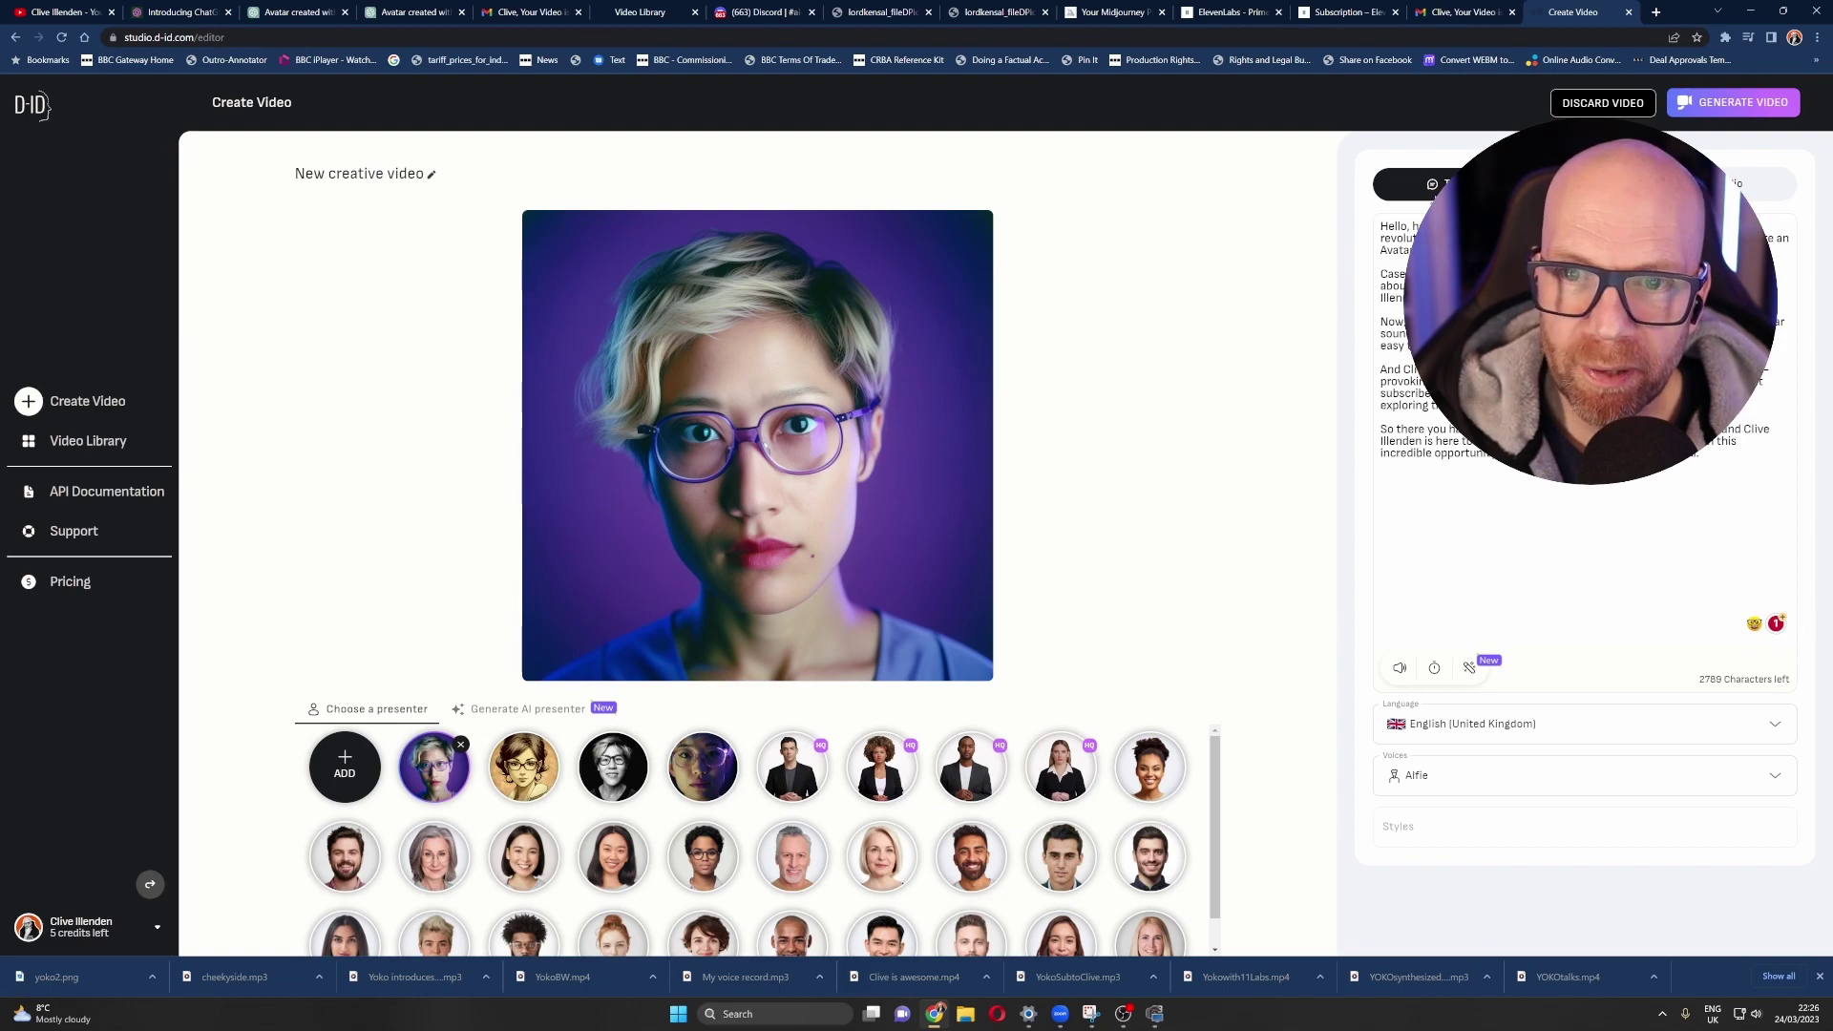
left_click_drag(1697, 455, 1375, 226)
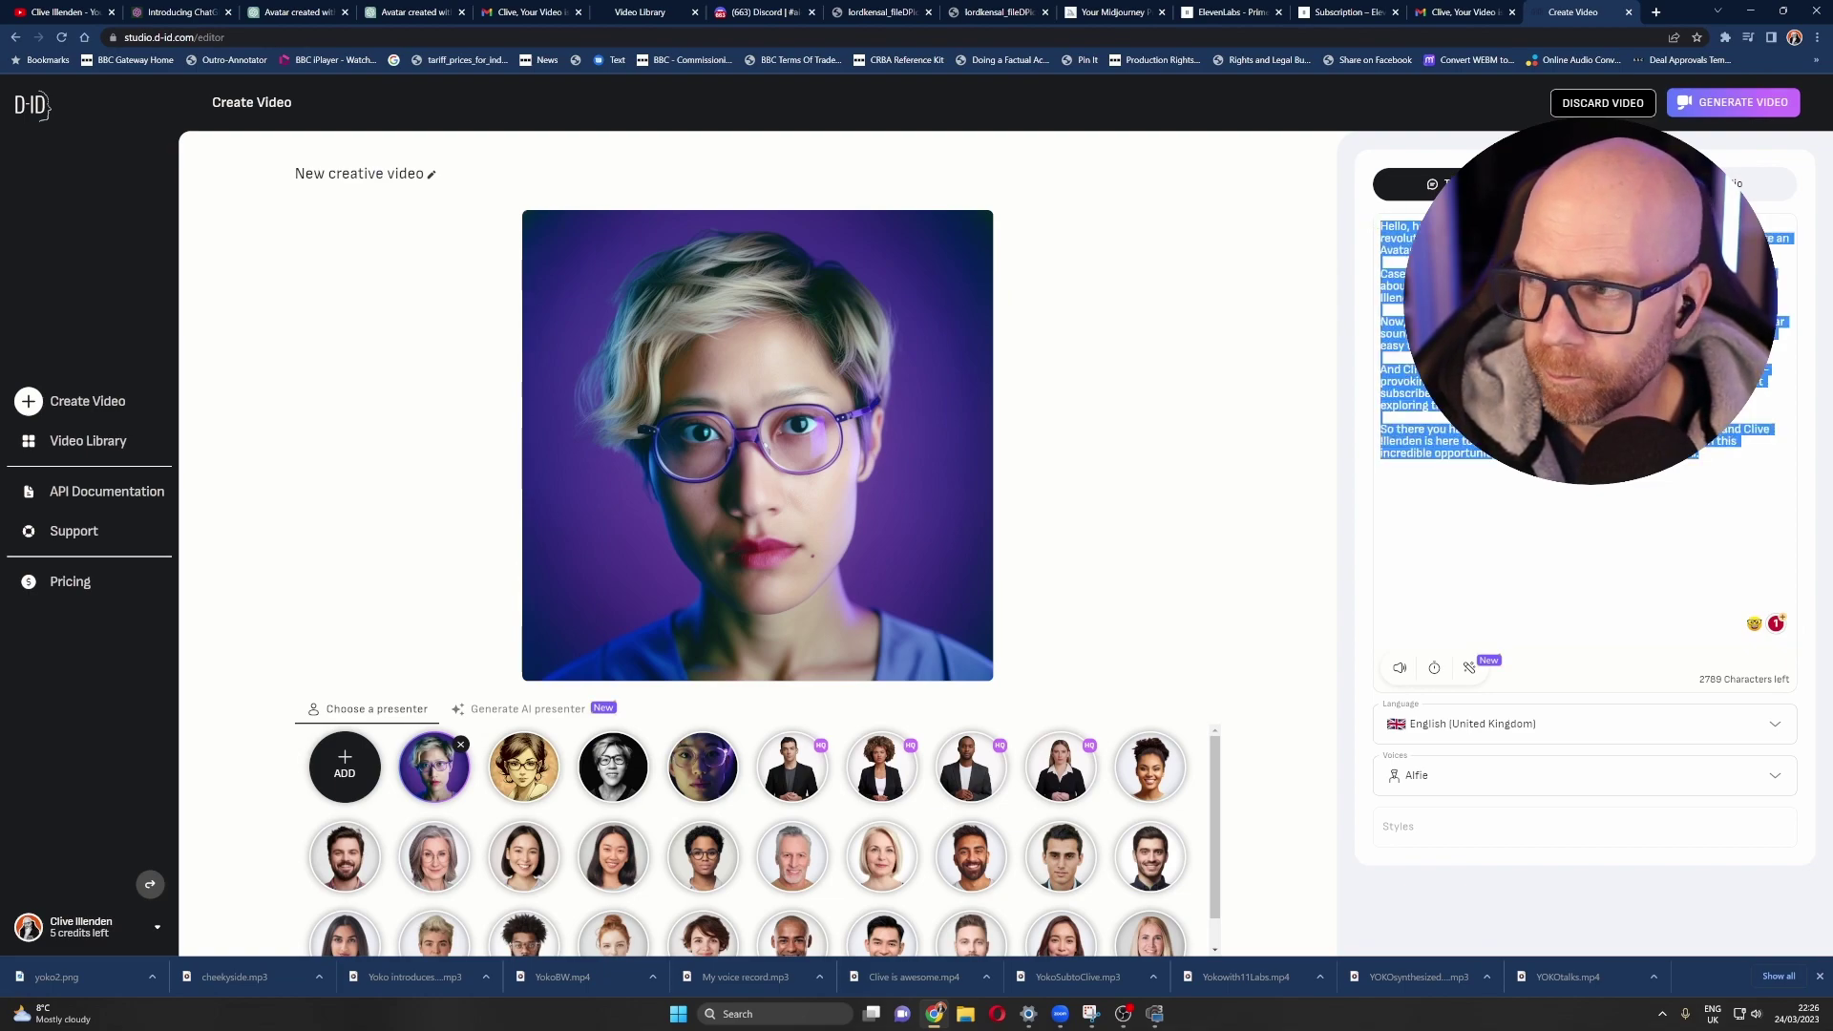
key("alt+Tab")
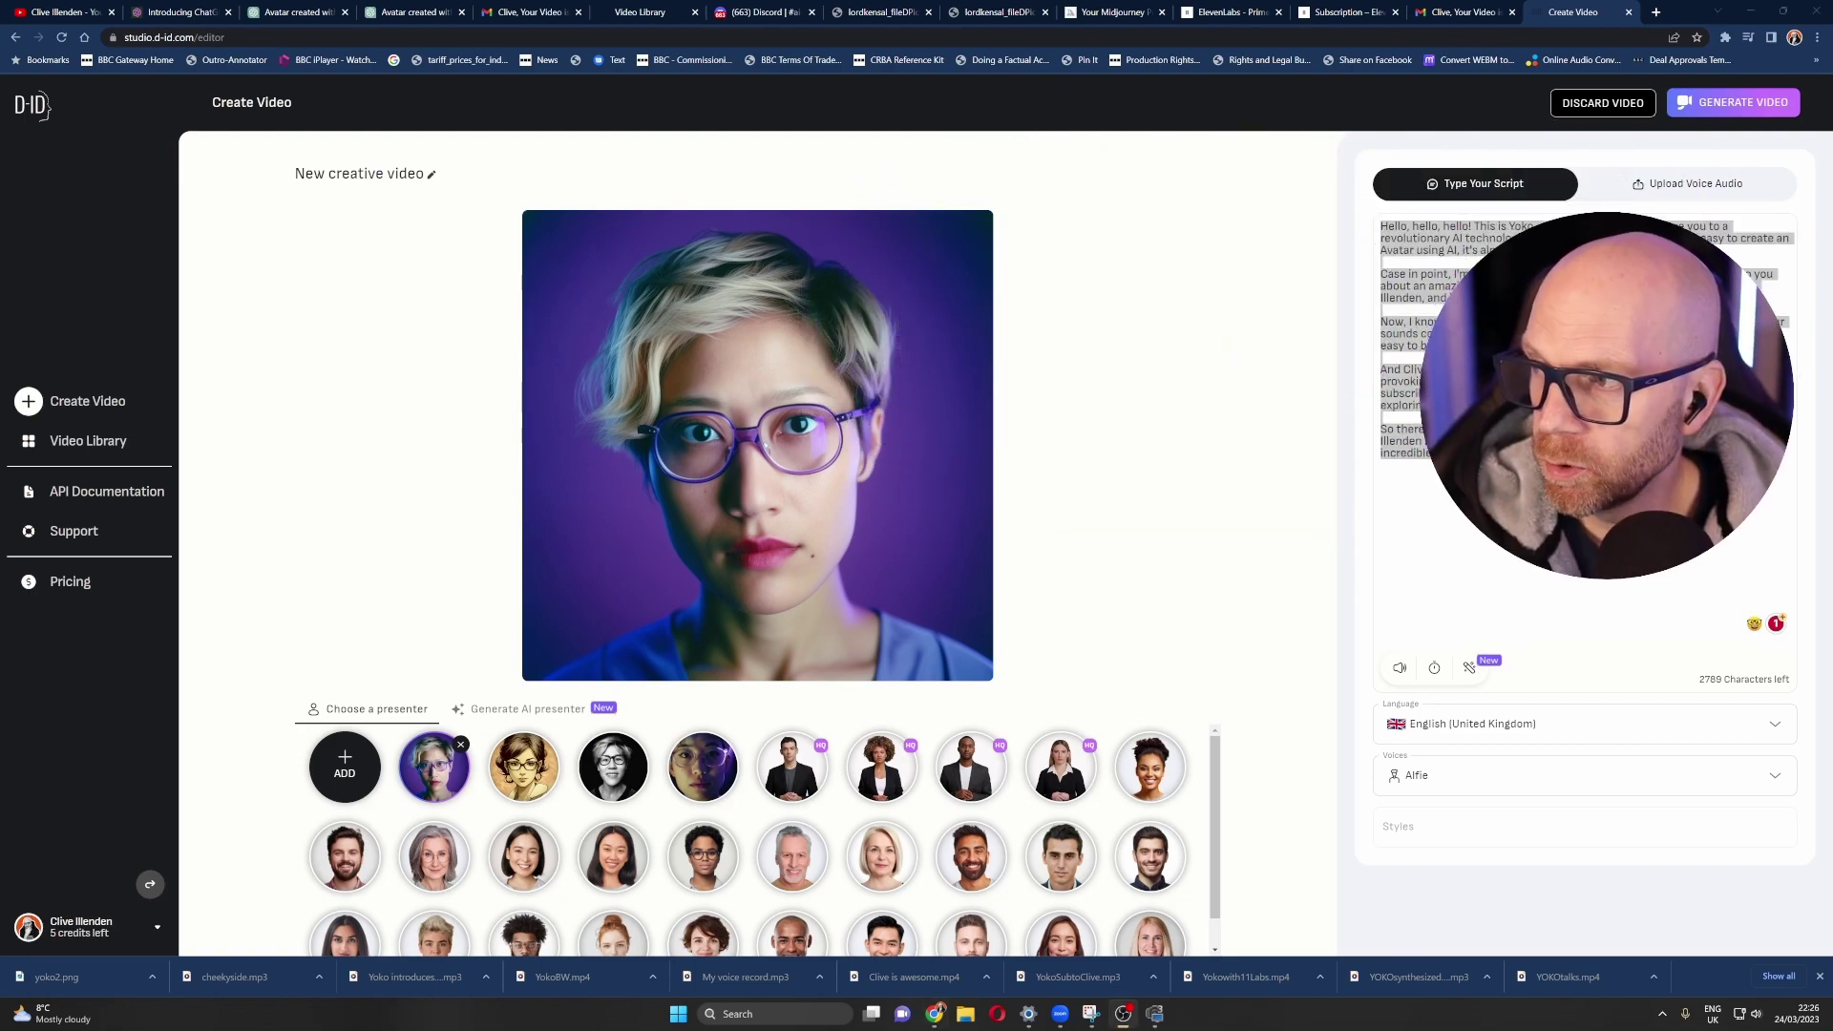
- Upload the 'Yoko introduces my video' voice audio and generate the video for 5 credits
left_click(1687, 183)
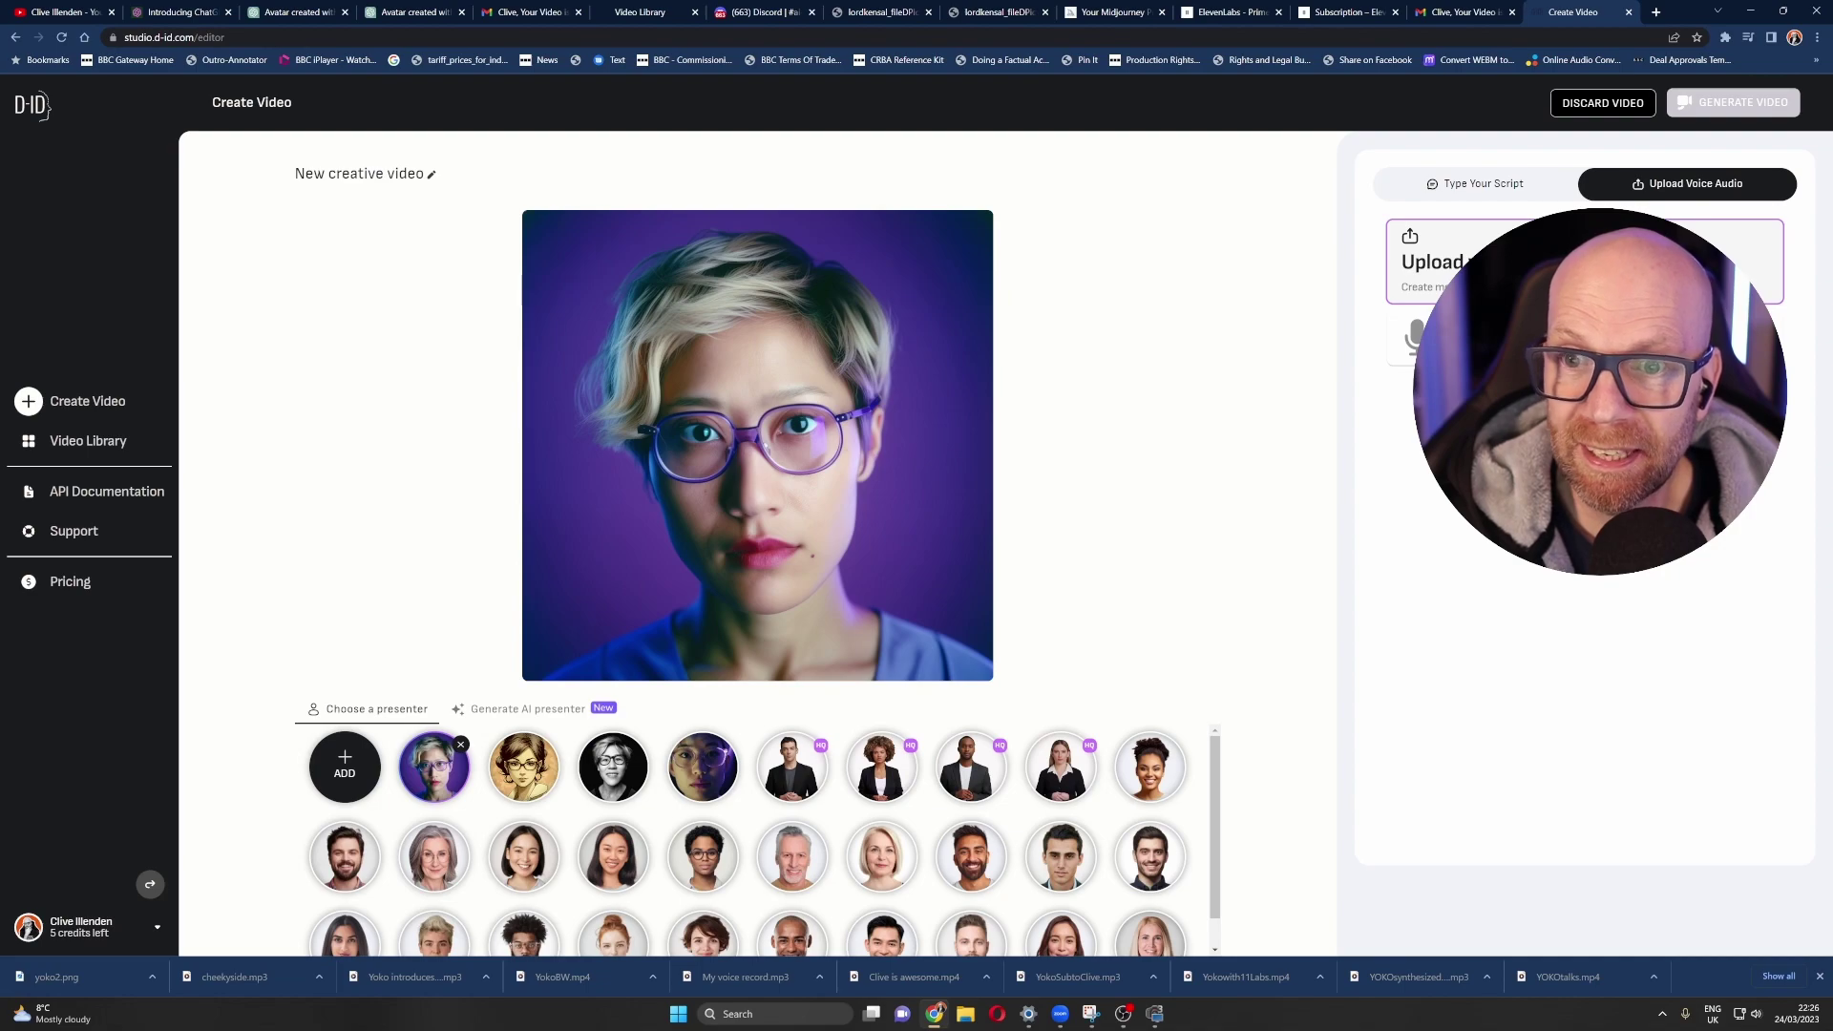
left_click(1426, 260)
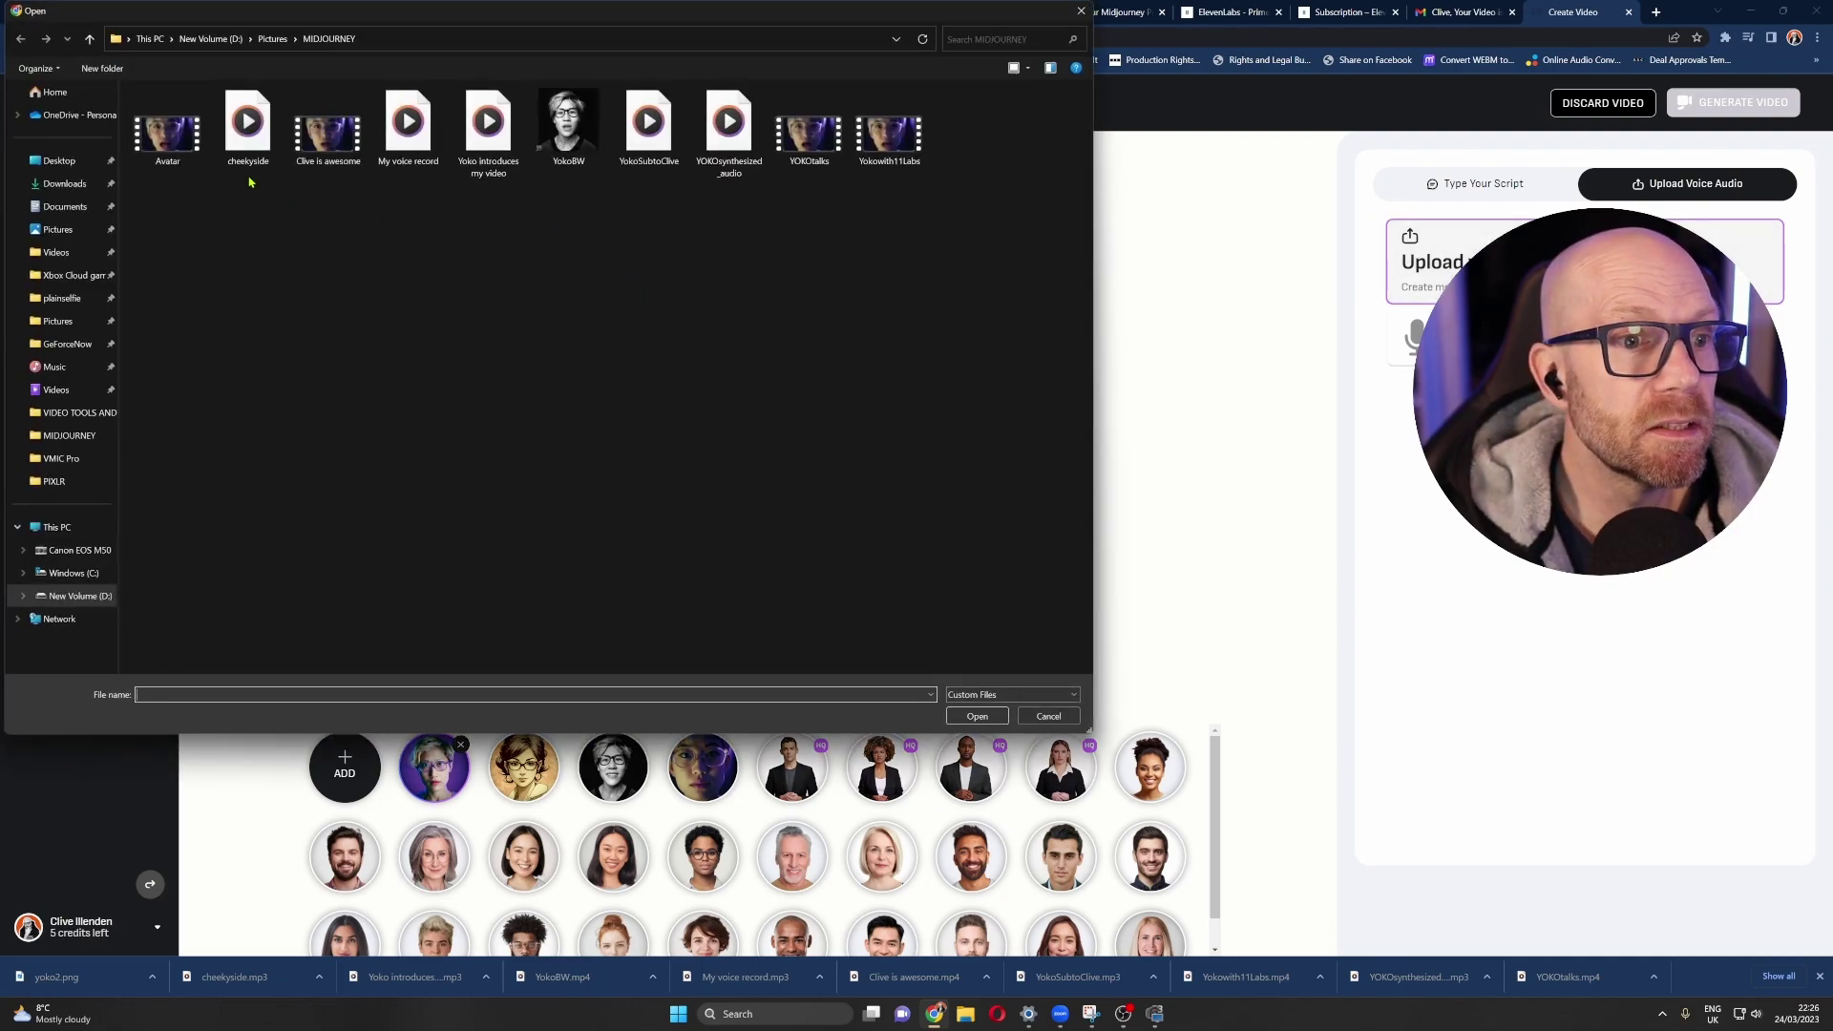
double_click(488, 124)
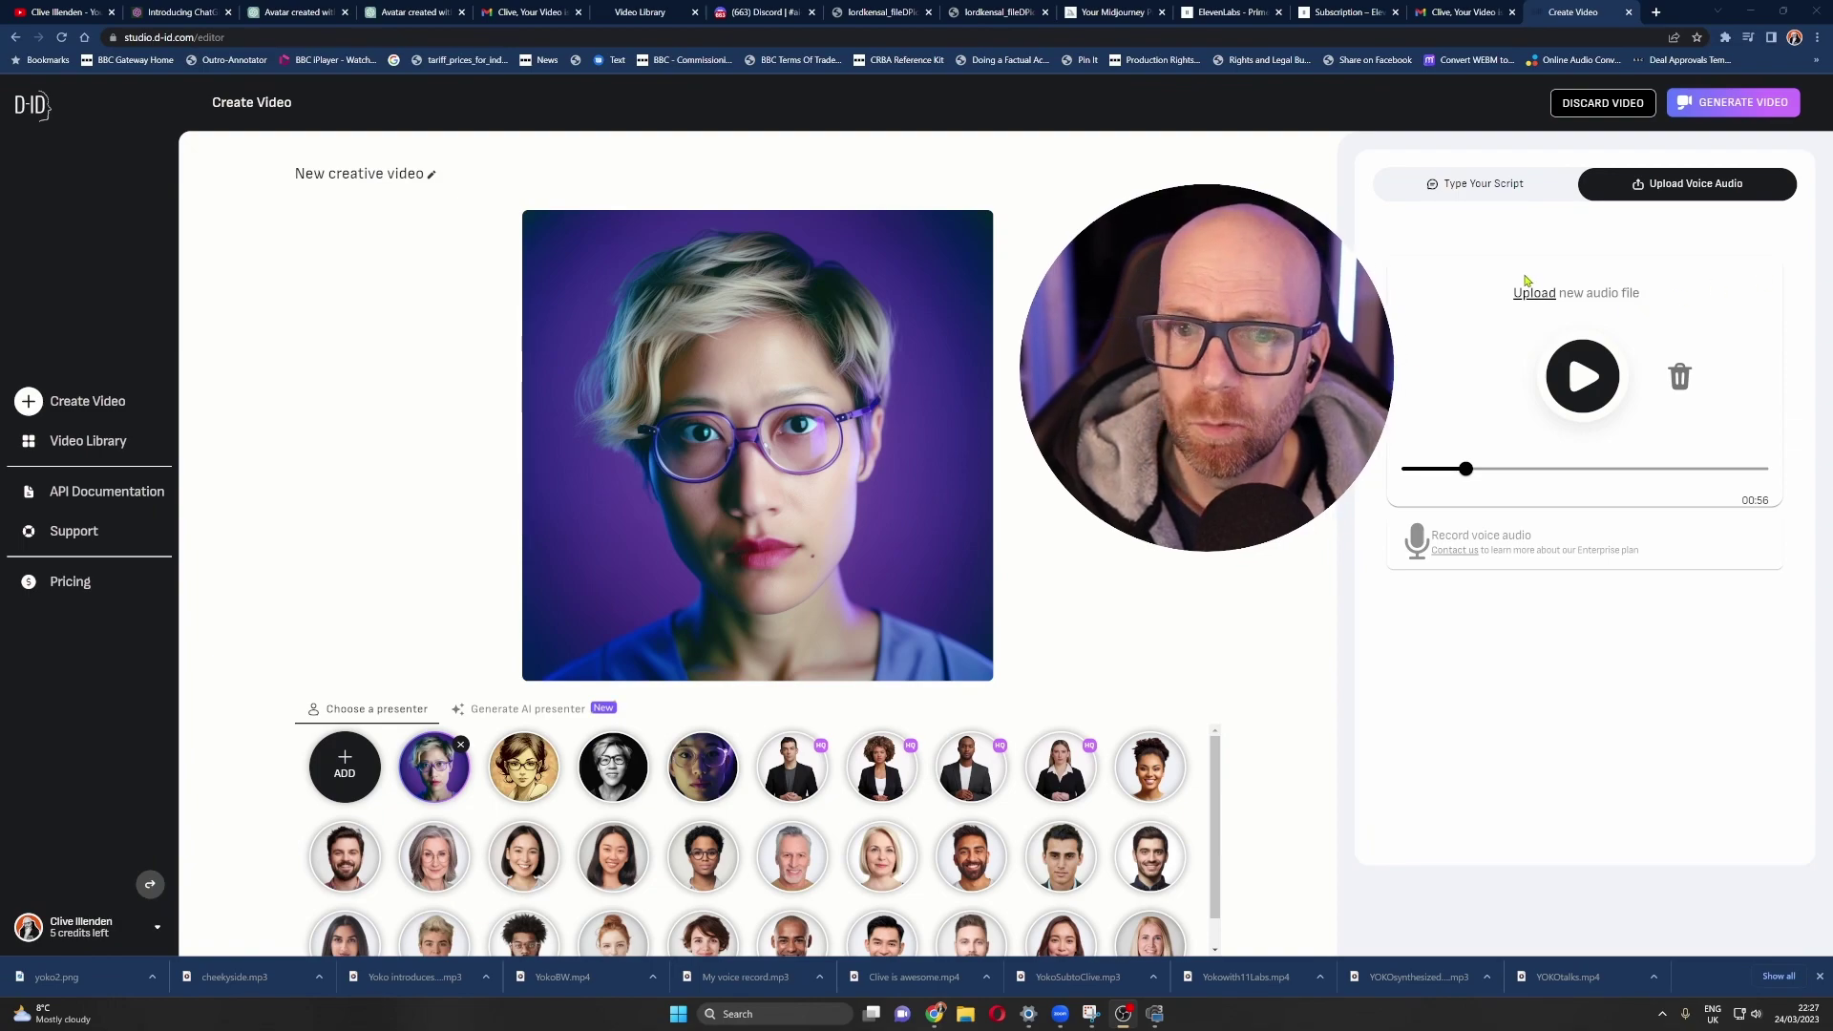
left_click(1726, 103)
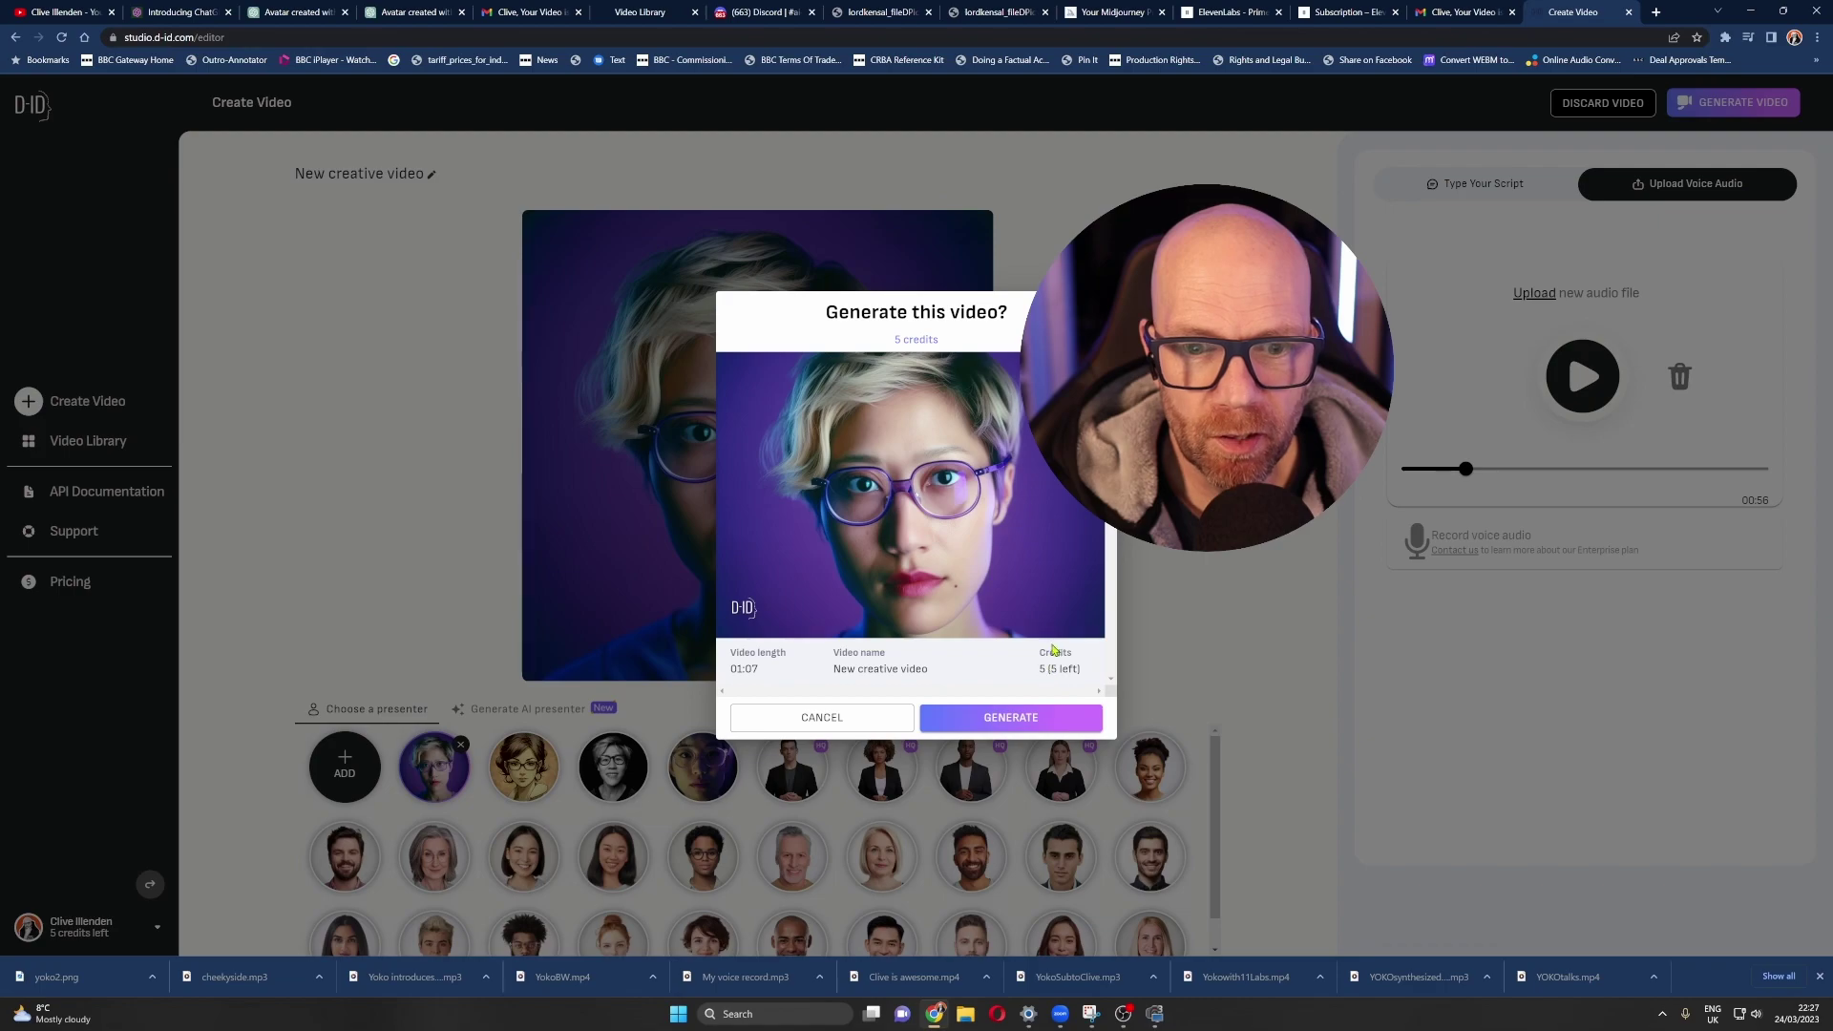
left_click(1013, 722)
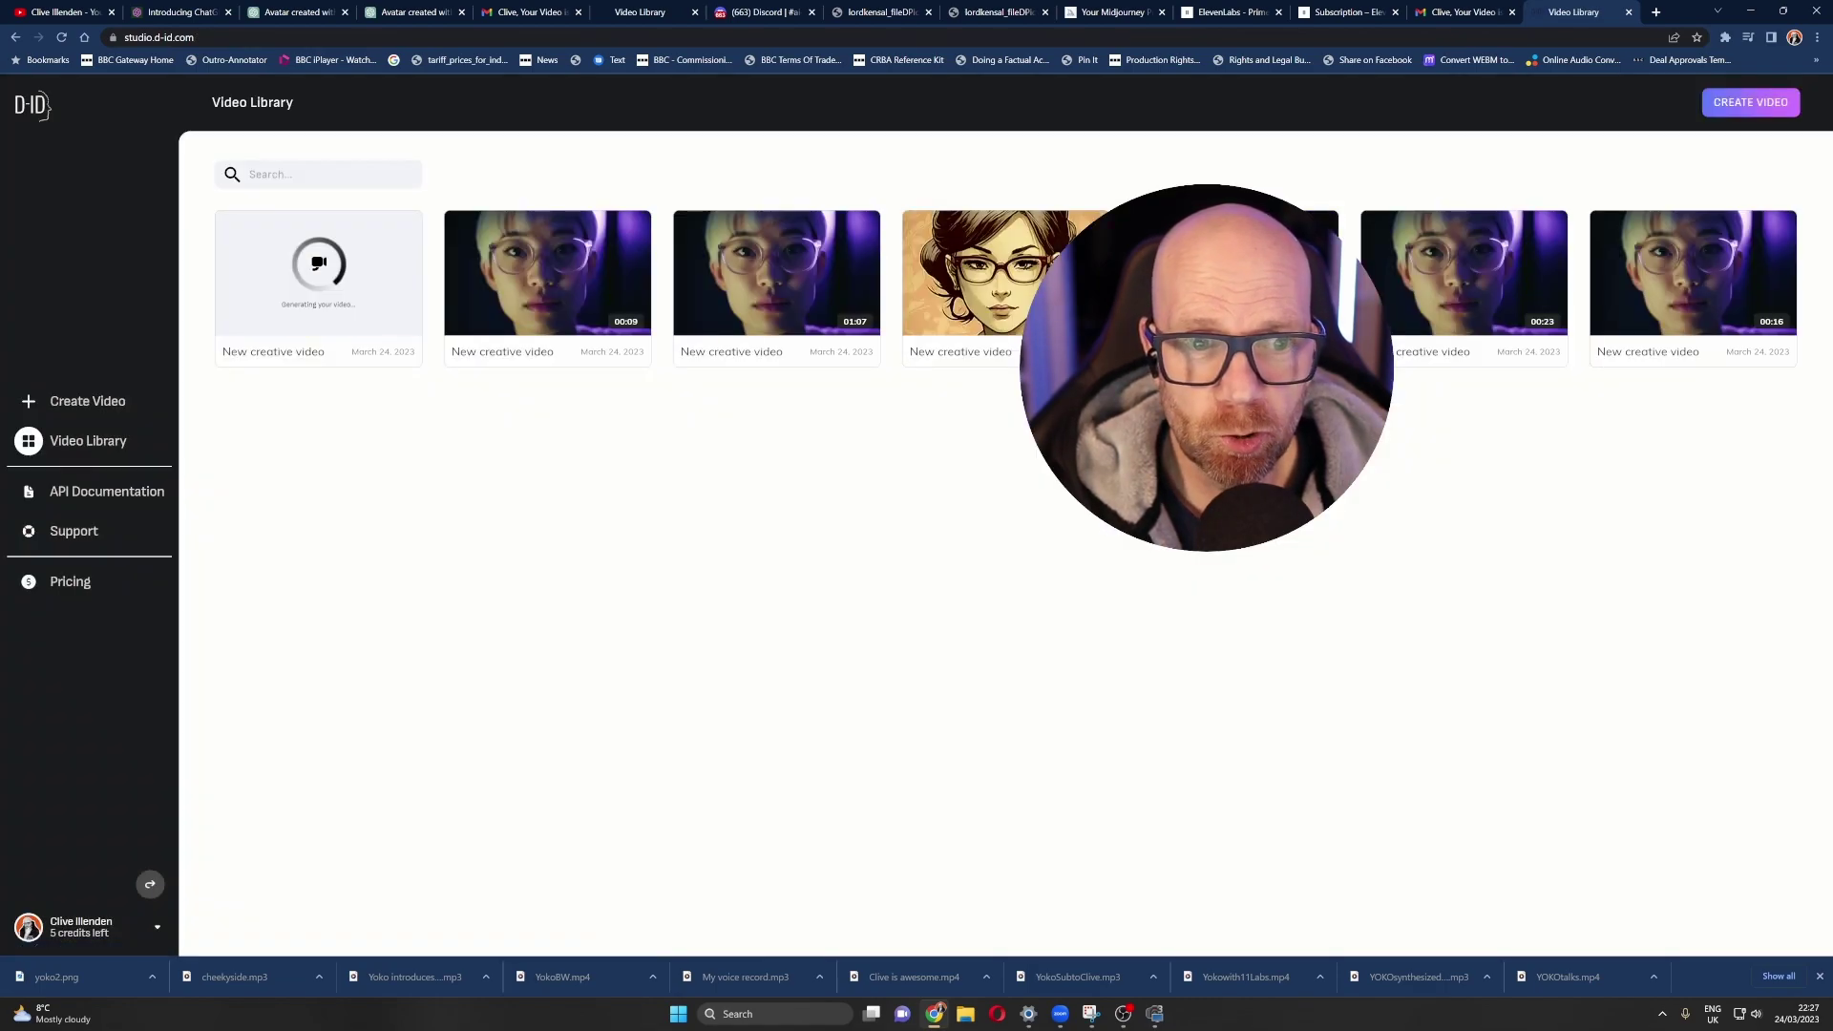